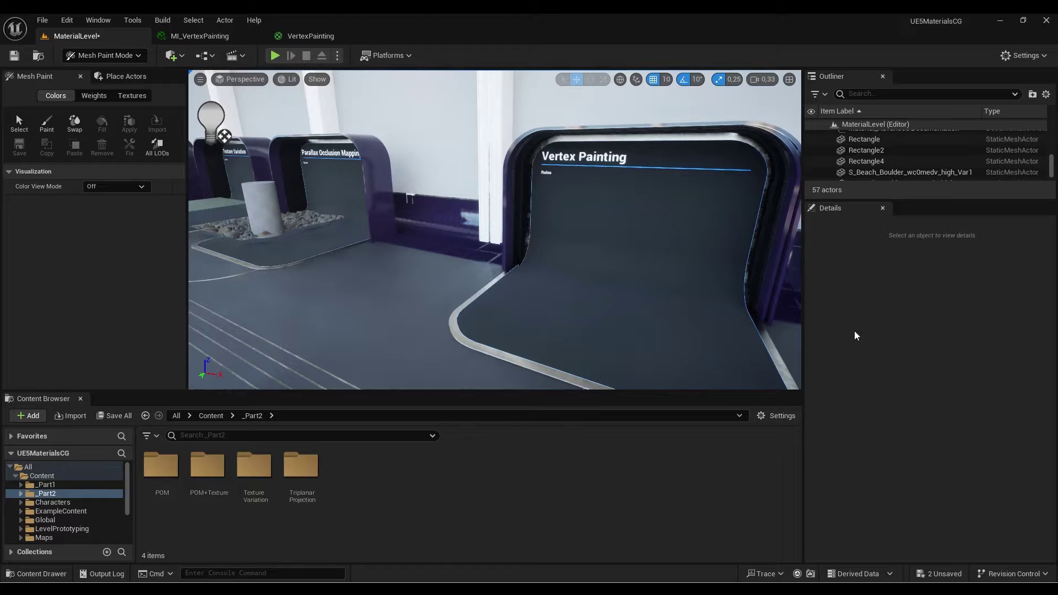
- Examine the empty Vertex Painting display booth and its floor from the front
mouse_move(693, 260)
right_down()
mouse_move(727, 236)
mouse_move(683, 237)
mouse_move(744, 236)
right_up()
key(w)
key(w)
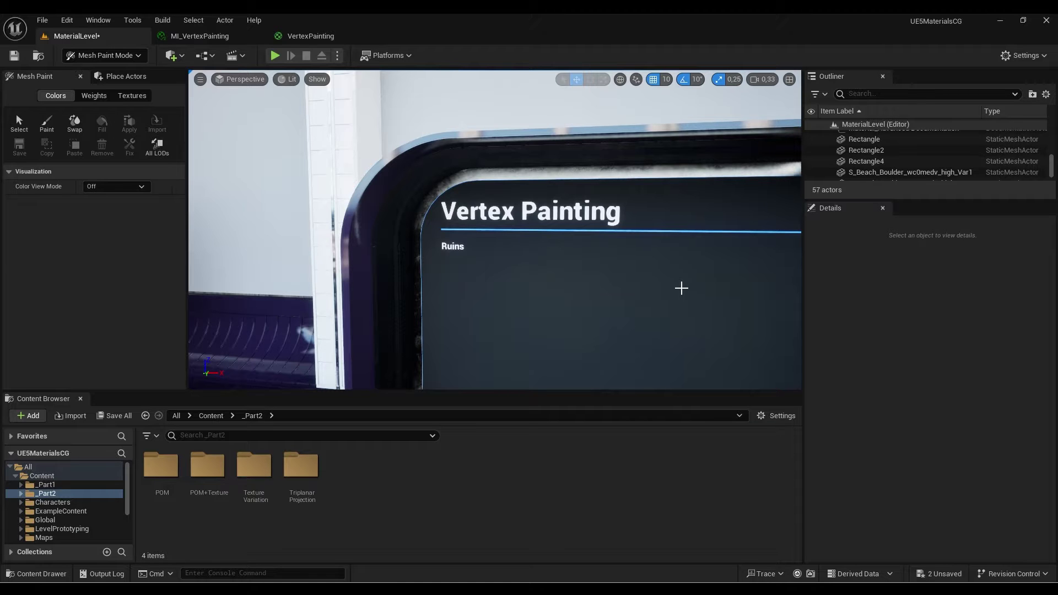
mouse_move(655, 287)
right_down()
mouse_move(673, 291)
mouse_move(655, 287)
right_up()
key(s)
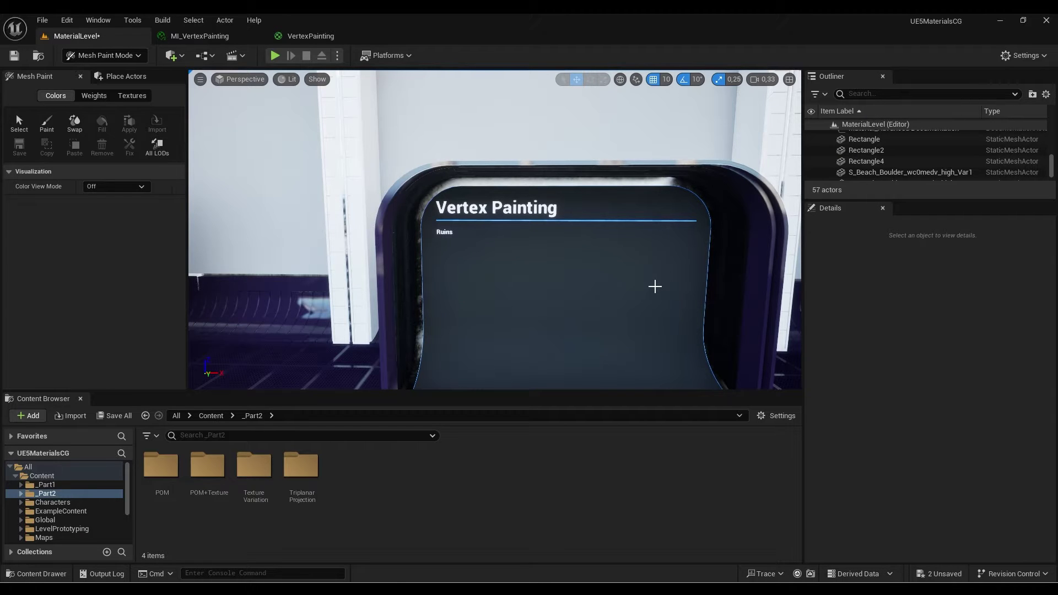
mouse_move(655, 286)
right_down()
mouse_move(595, 279)
mouse_move(651, 309)
mouse_move(656, 297)
mouse_move(485, 282)
mouse_move(551, 293)
mouse_move(522, 279)
right_up()
key(s)
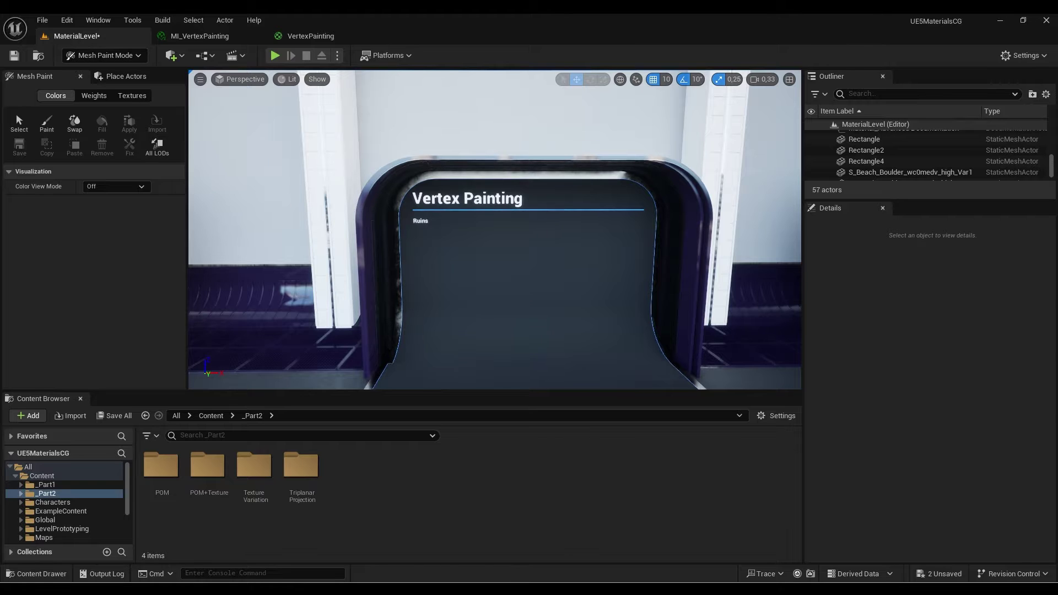
right_drag(398, 318, 398, 380)
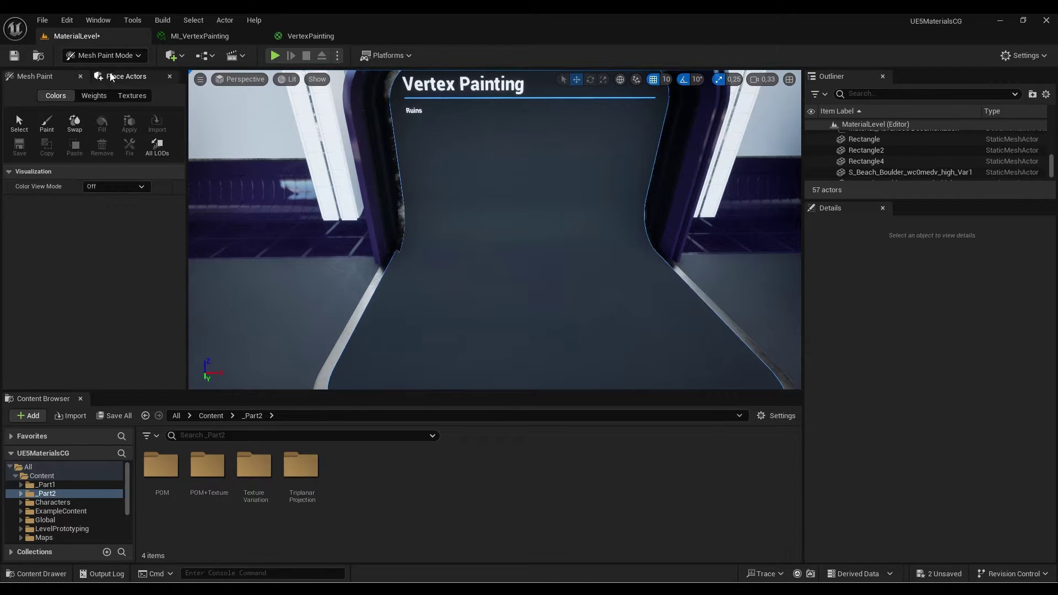
- In Modeling mode, create a 400 by 400 rectangle mesh with 50 by 50 subdivisions above the Vertex Painting booth floor, at height 110
click(110, 55)
click(104, 119)
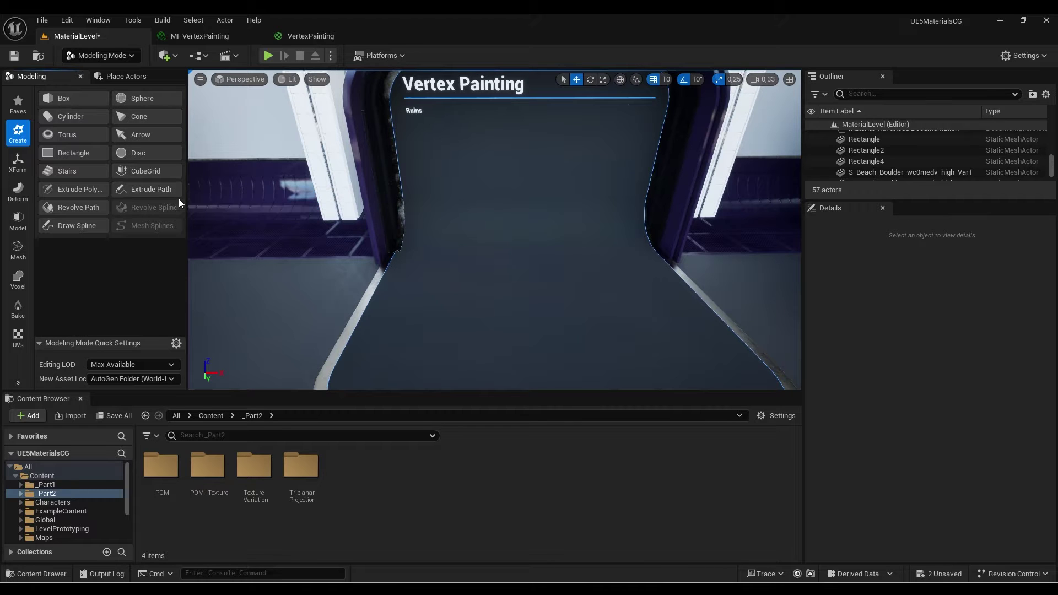
click(71, 153)
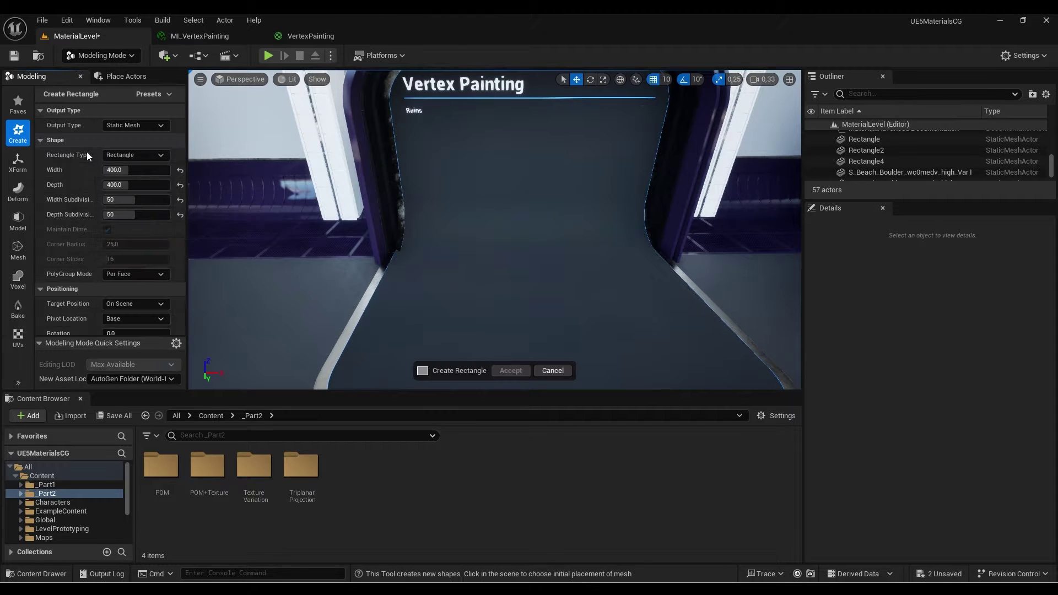
click(516, 319)
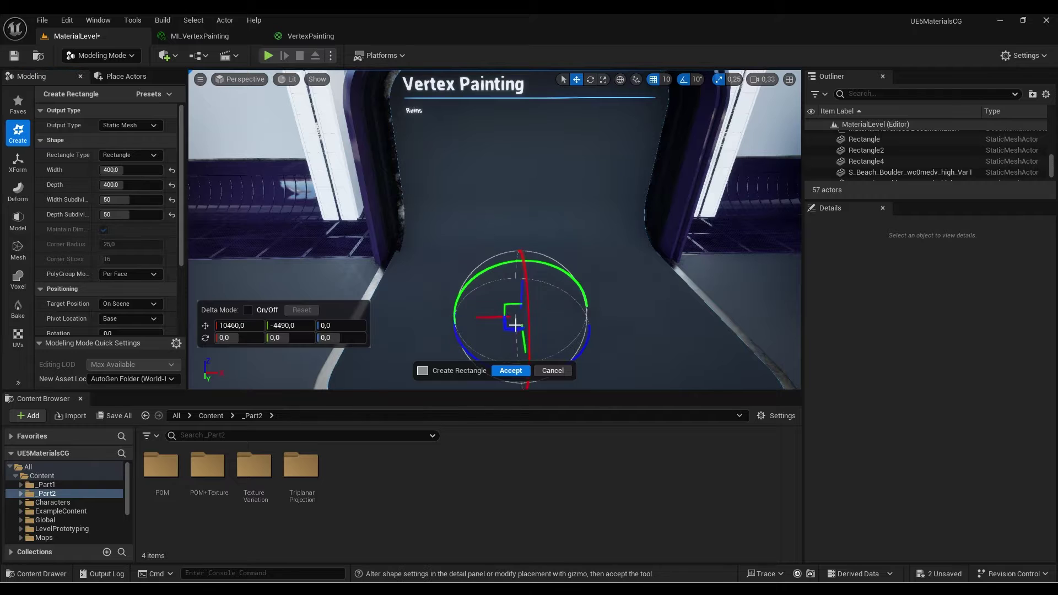
drag(521, 289, 523, 231)
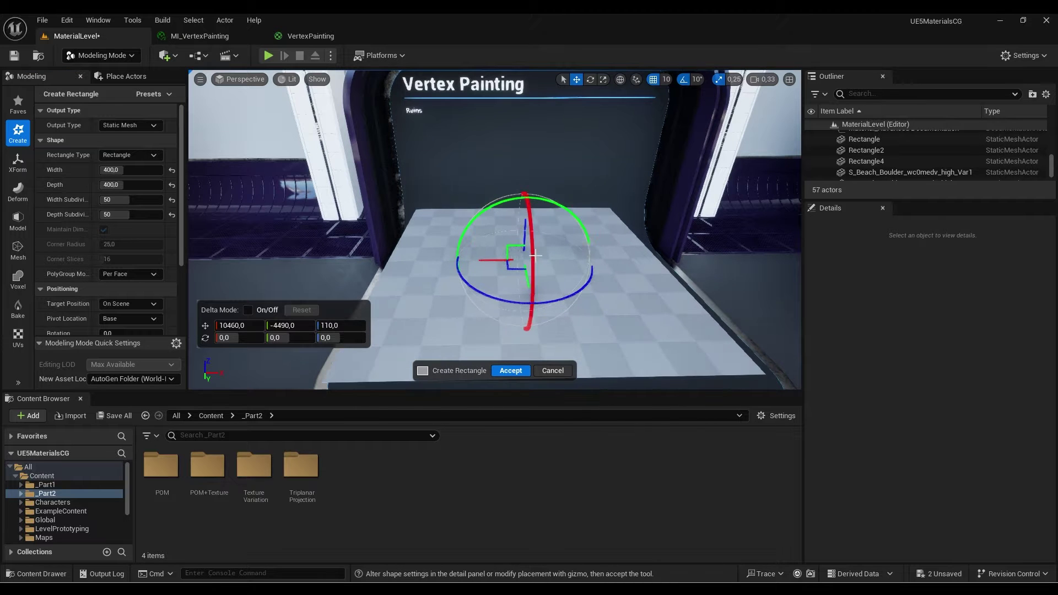
right_drag(536, 238, 545, 243)
key(s)
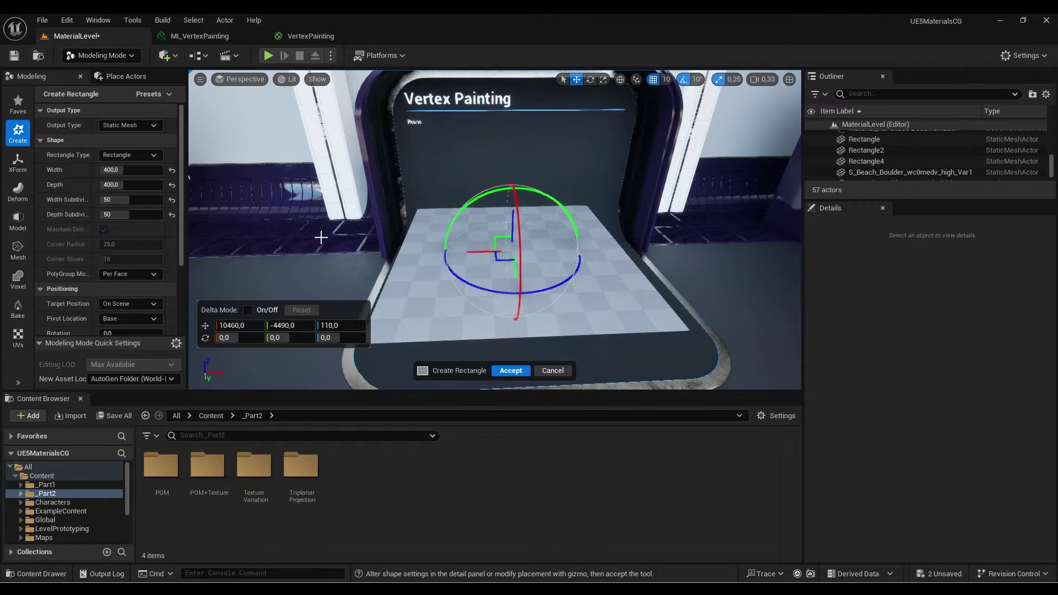
right_drag(471, 226, 468, 249)
key(w)
mouse_move(357, 141)
right_down()
mouse_move(368, 143)
mouse_move(356, 141)
right_up()
key(w)
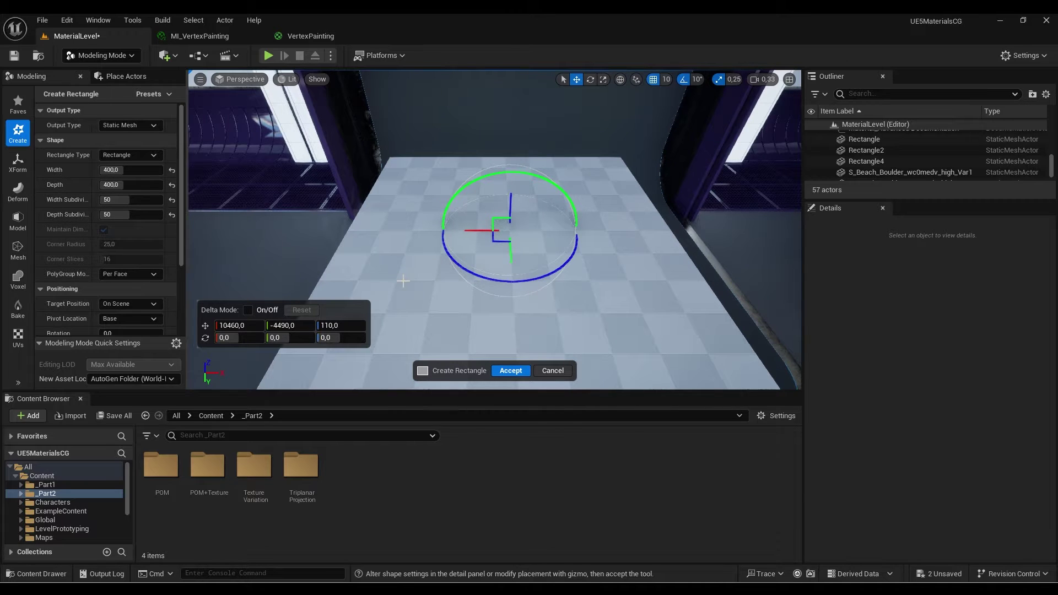
click(504, 370)
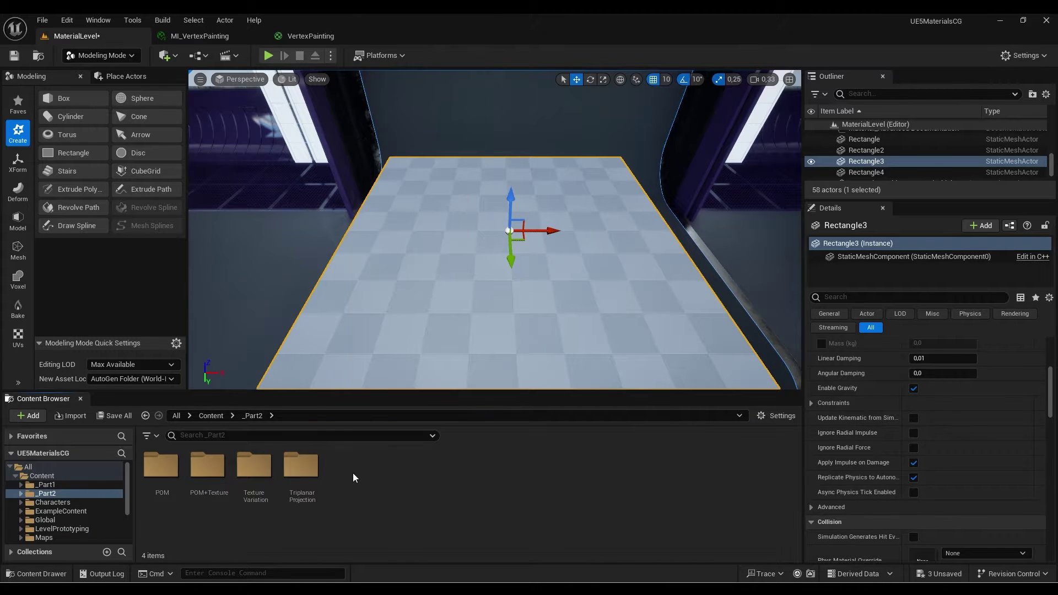
- Create a folder named VertexPainting inside _Part2 and open it
right_click(353, 473)
click(399, 114)
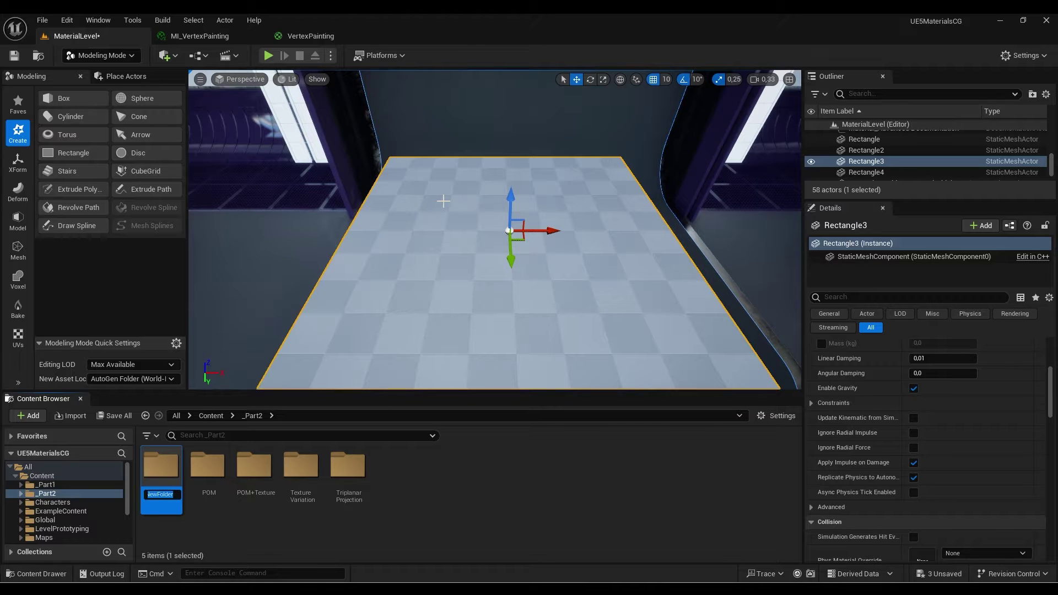
text(VertexA)
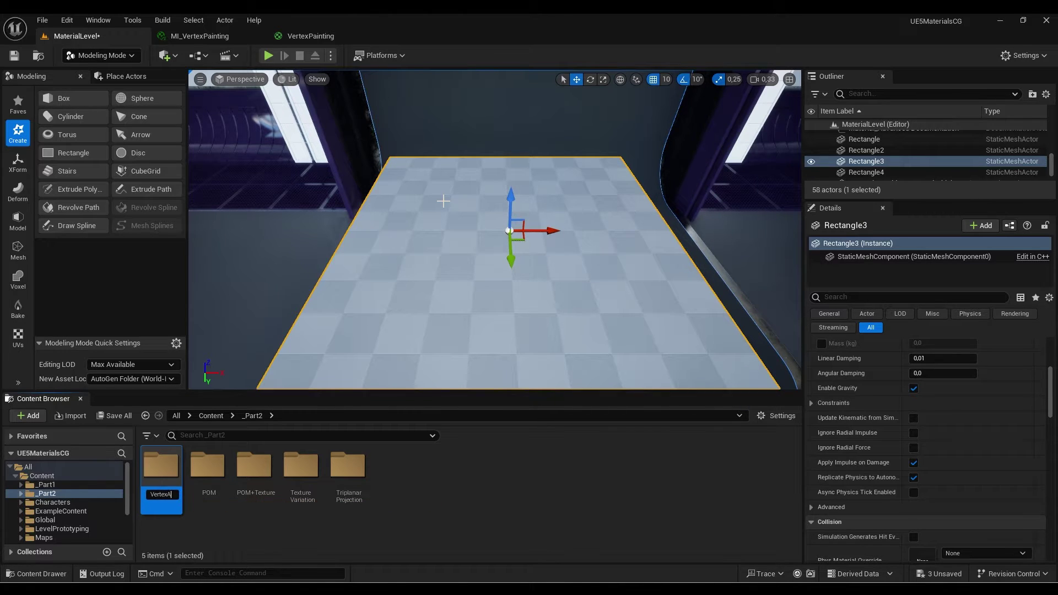
key(BackSpace)
text(Painting)
key(Return)
double_click(347, 486)
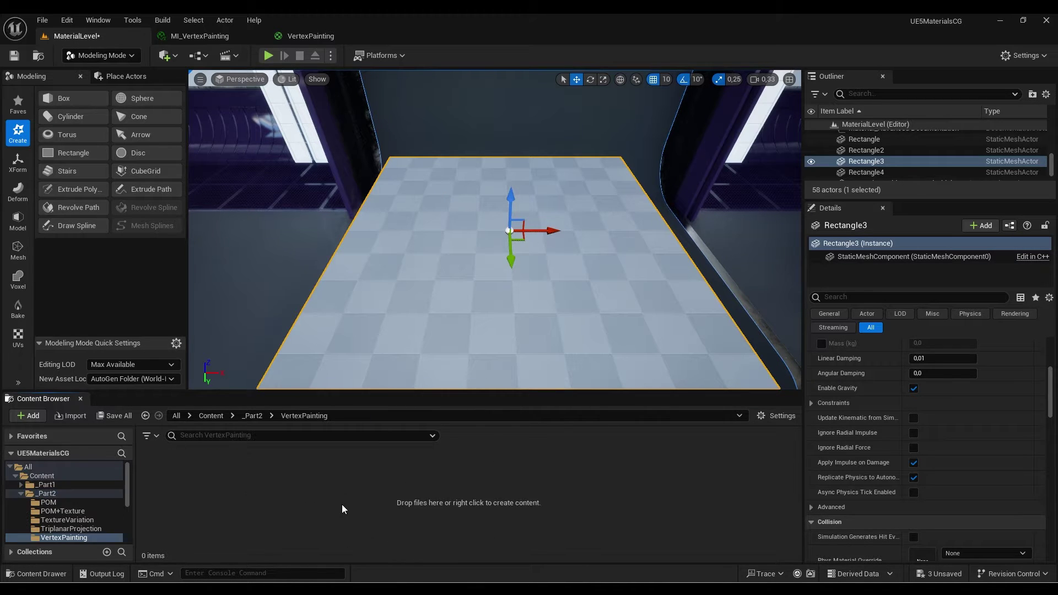
- Create a material named M_VertexPainting in the VertexPainting folder and open it for editing
right_click(238, 491)
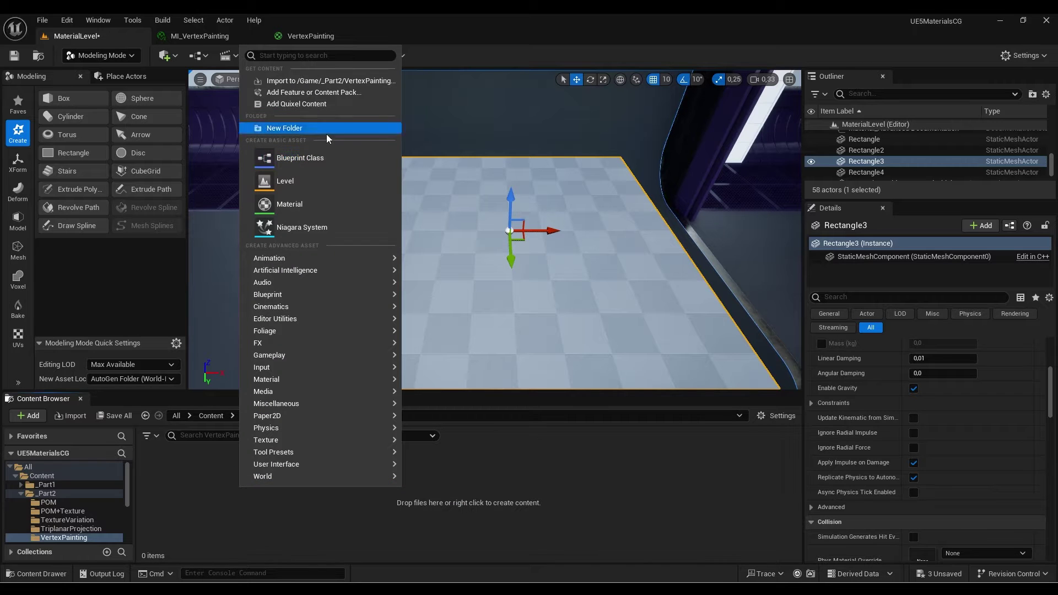
click(294, 207)
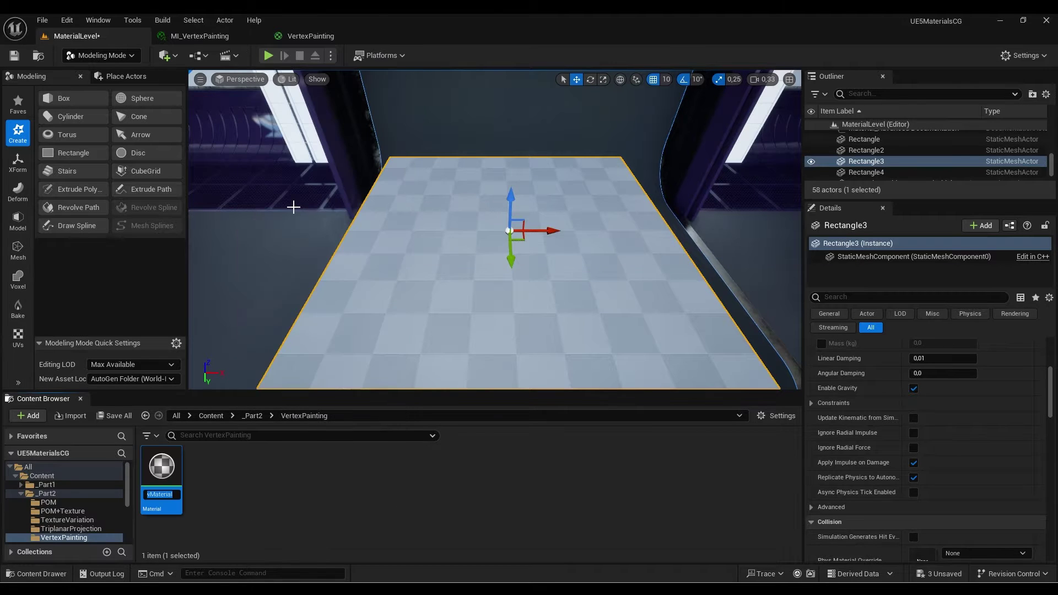
text(M_VertexPa)
text(inting)
key(Return)
double_click(161, 467)
- Move the main material node aside in the graph, leaving room for nodes in front of its inputs
right_drag(484, 224, 451, 230)
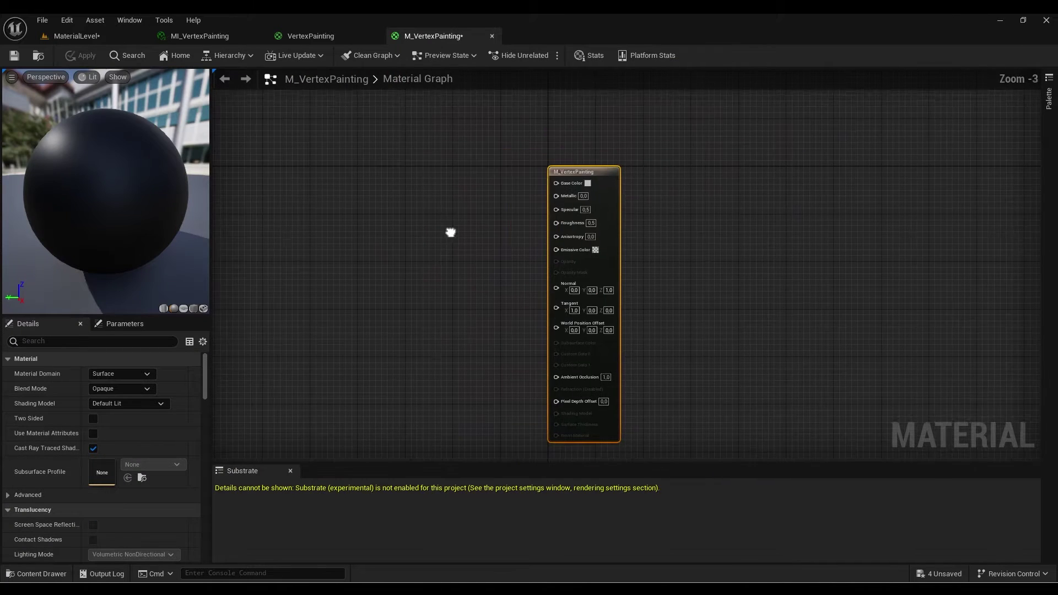
drag(554, 174, 637, 149)
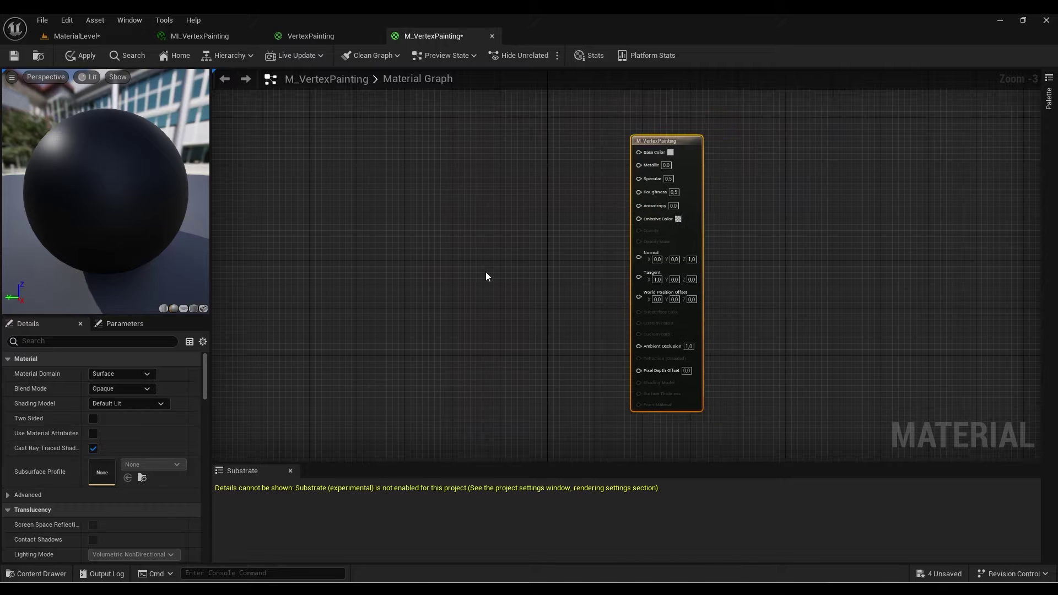
right_drag(485, 272, 472, 213)
scroll(487, 218, down, 1)
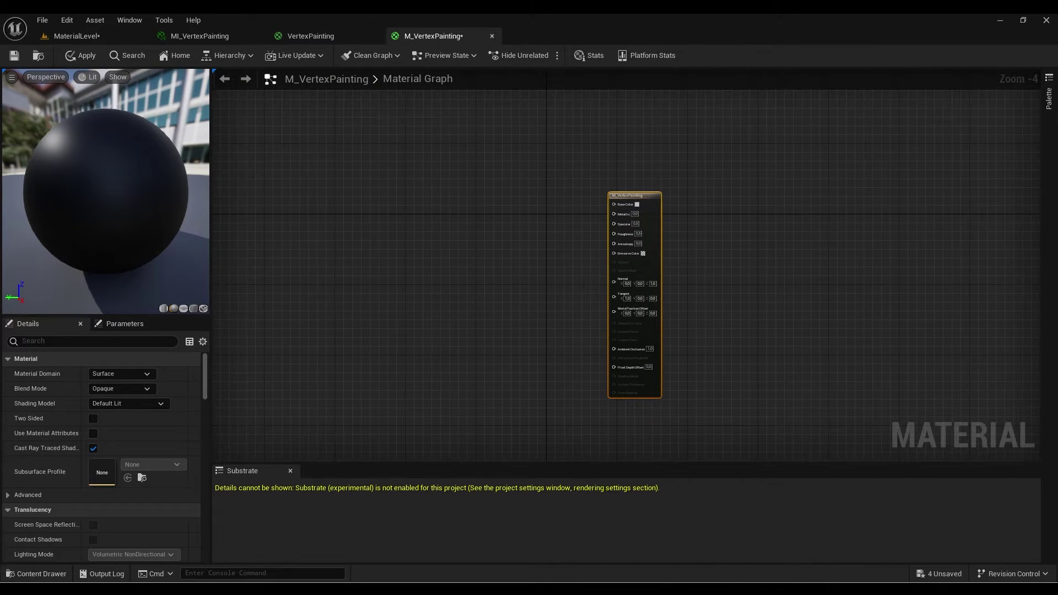
- Add the three Brick_Wall_xevtfjz textures from Megascans/Surfaces to the material graph as texture samples
click(38, 574)
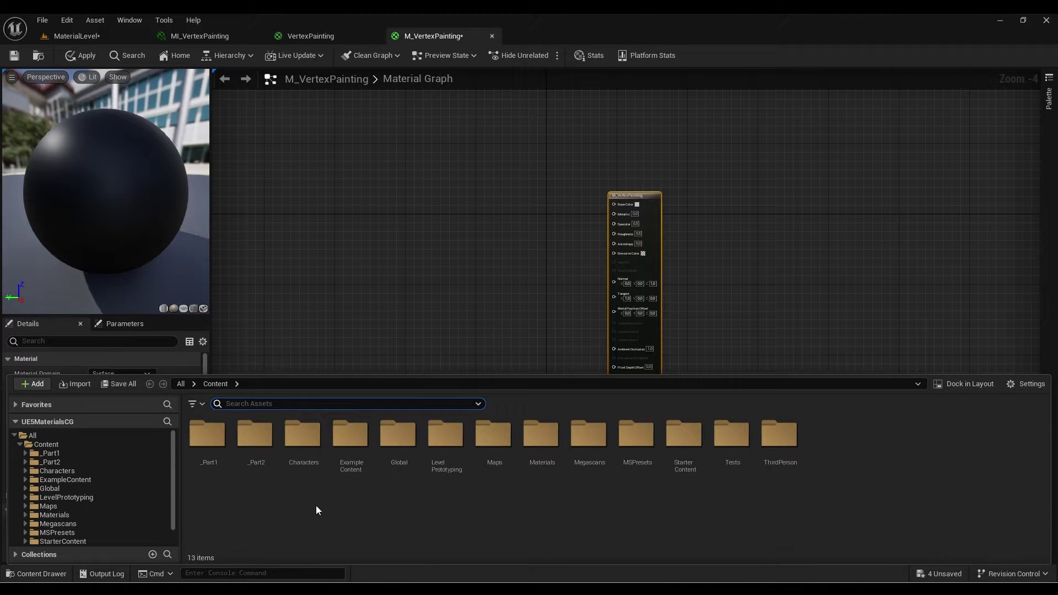
double_click(589, 436)
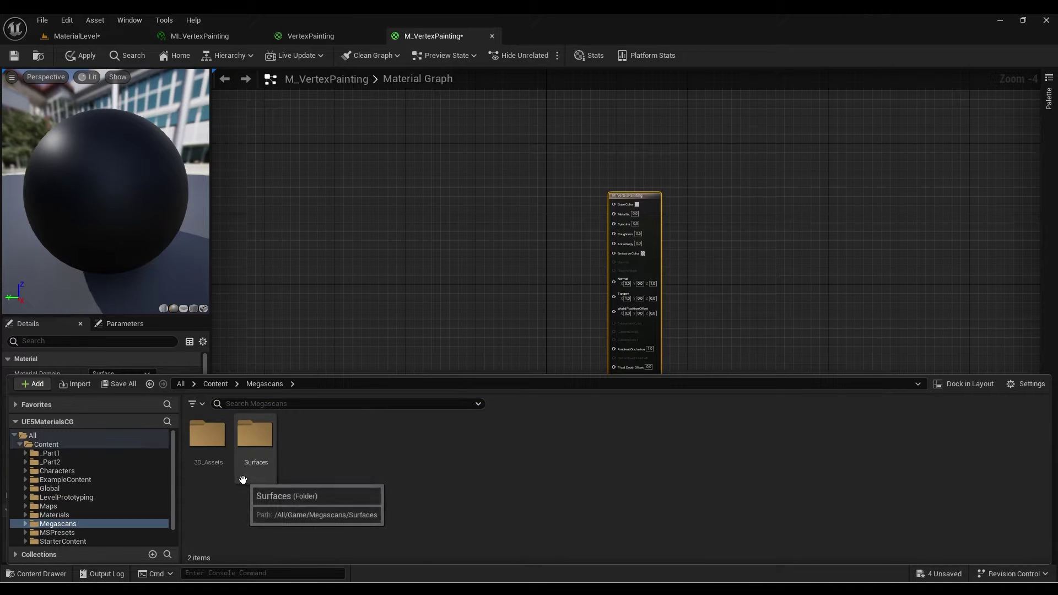
click(258, 444)
double_click(258, 445)
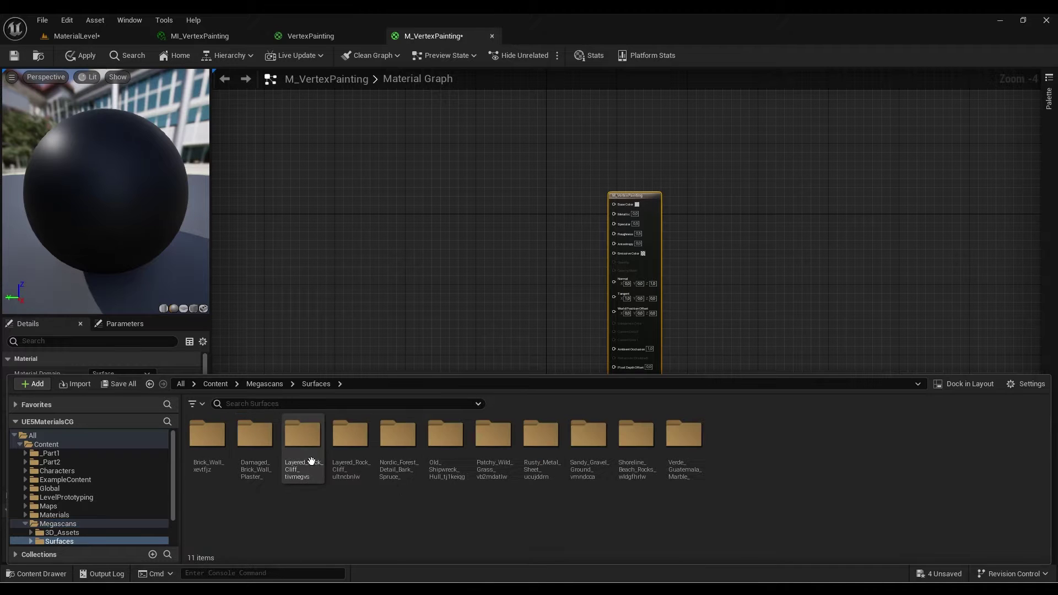
double_click(206, 441)
click(203, 444)
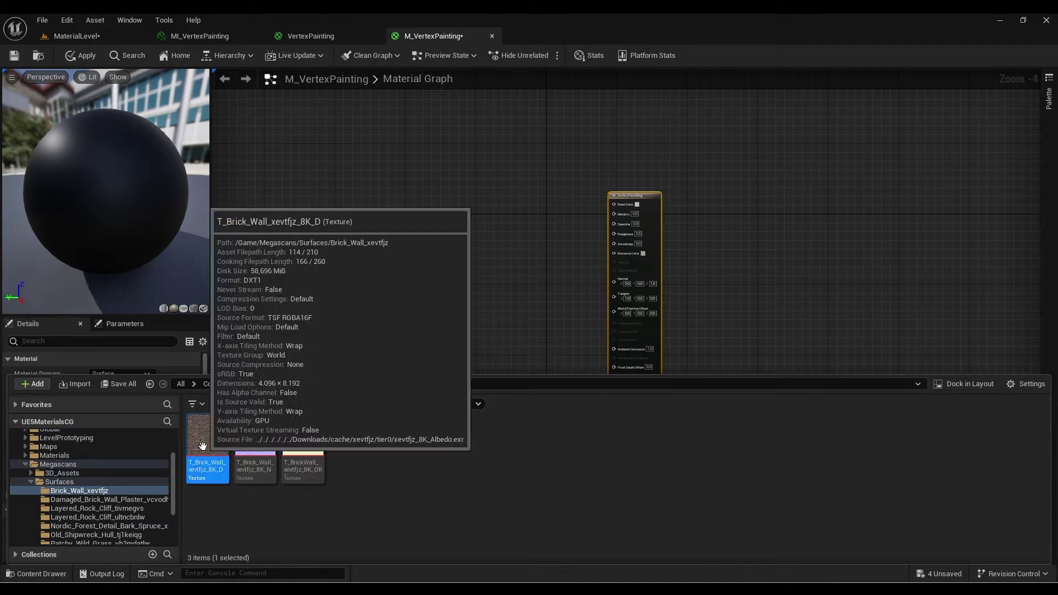
shift+click(310, 439)
drag(238, 441, 435, 227)
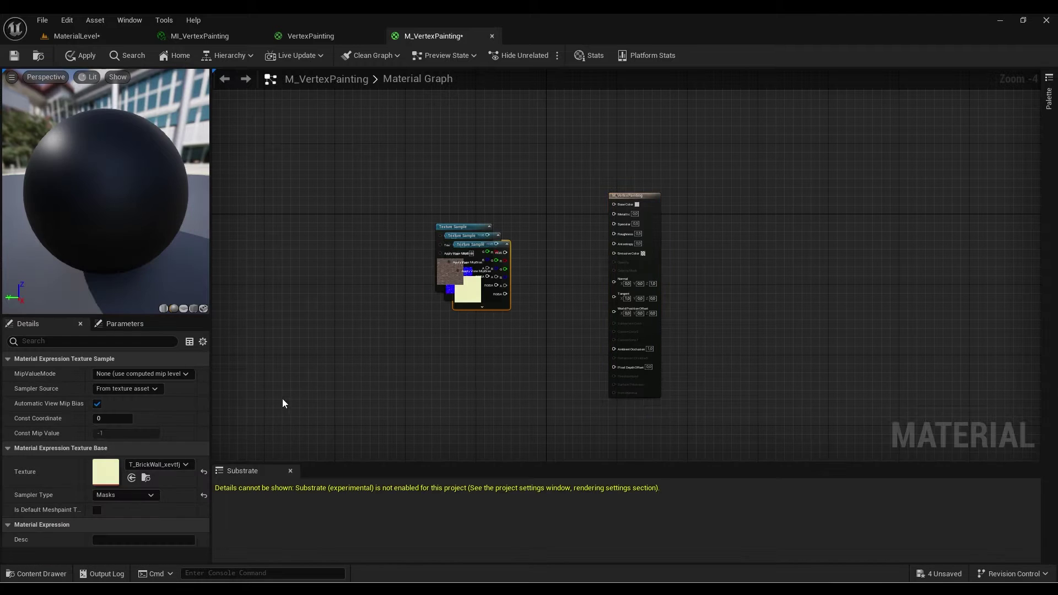
- Add the three Damaged_Brick_Wall_Plaster_vcvodh0 textures as texture samples and move them below and clear of the brick wall samples
click(36, 573)
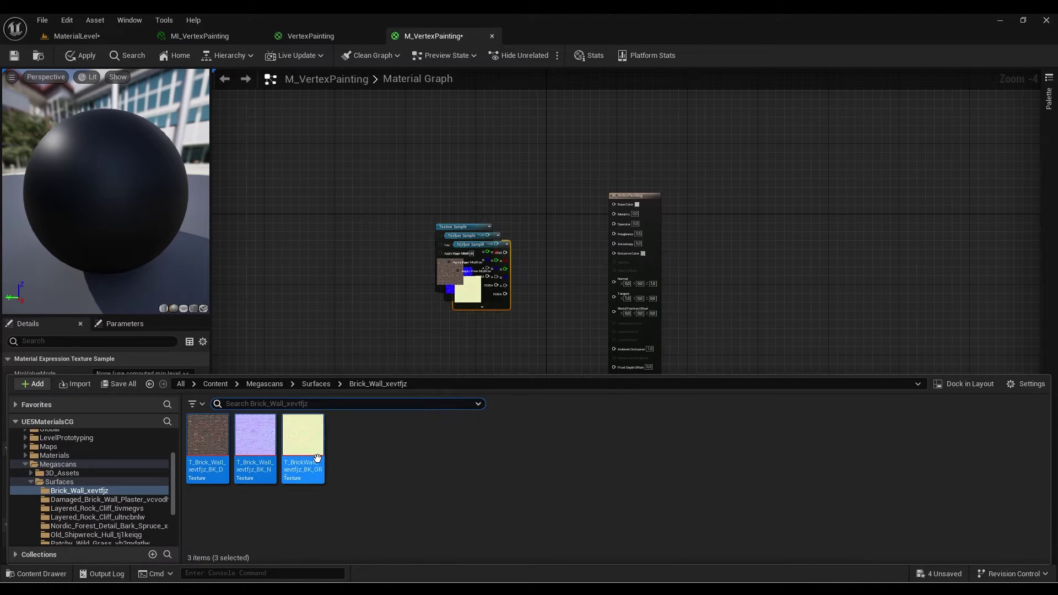
click(316, 384)
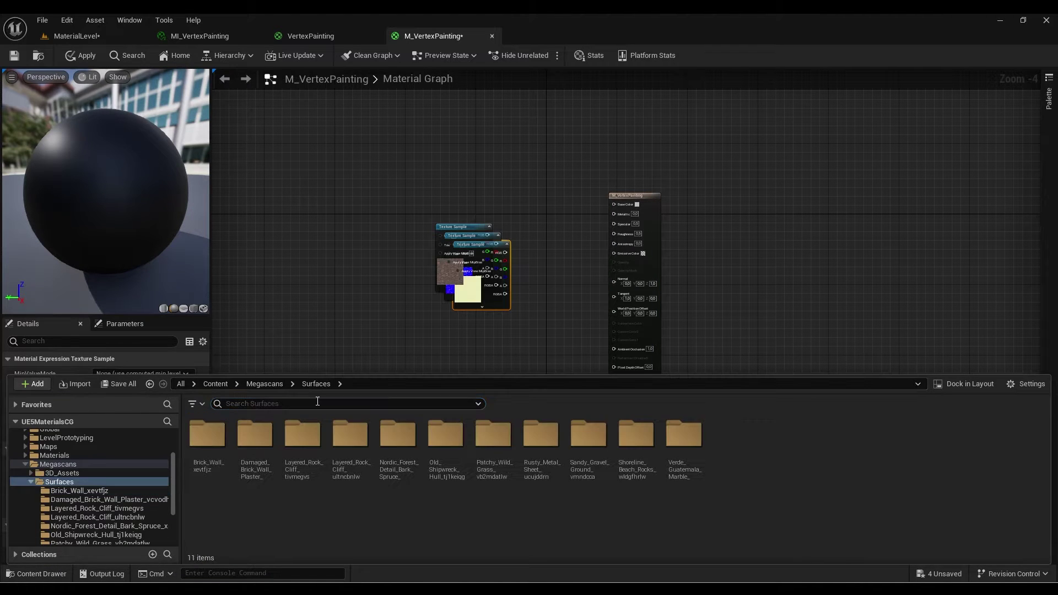
double_click(255, 436)
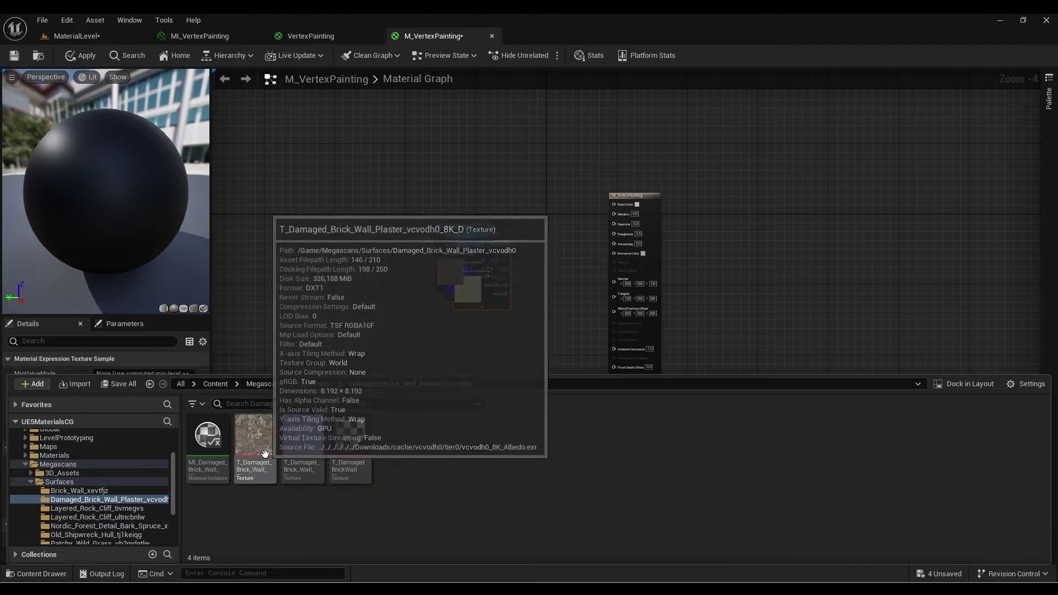
click(253, 437)
shift+click(351, 435)
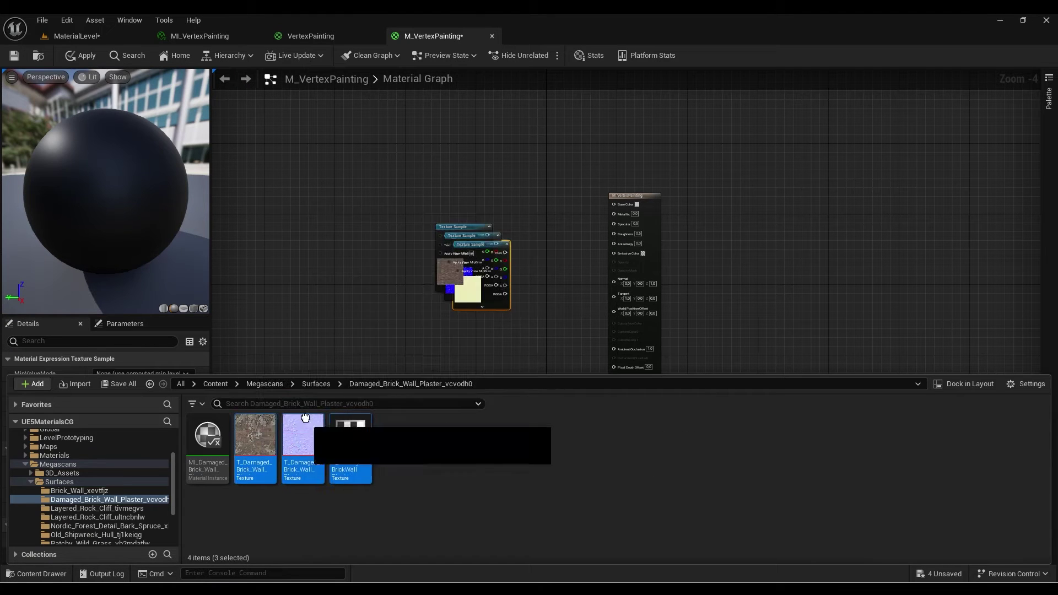
drag(303, 438, 307, 263)
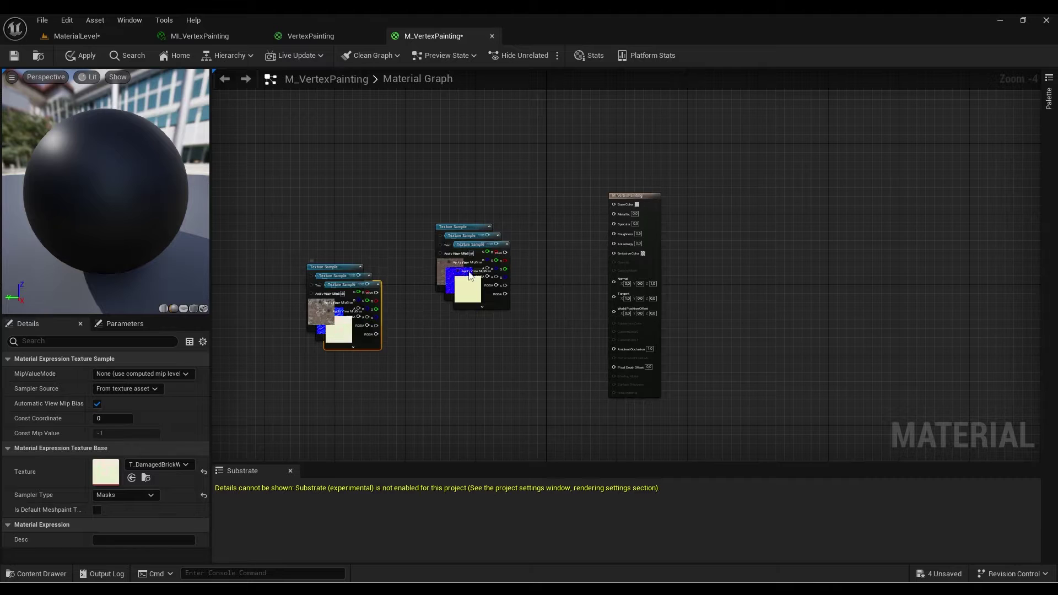
right_drag(444, 322, 489, 231)
drag(436, 157, 376, 244)
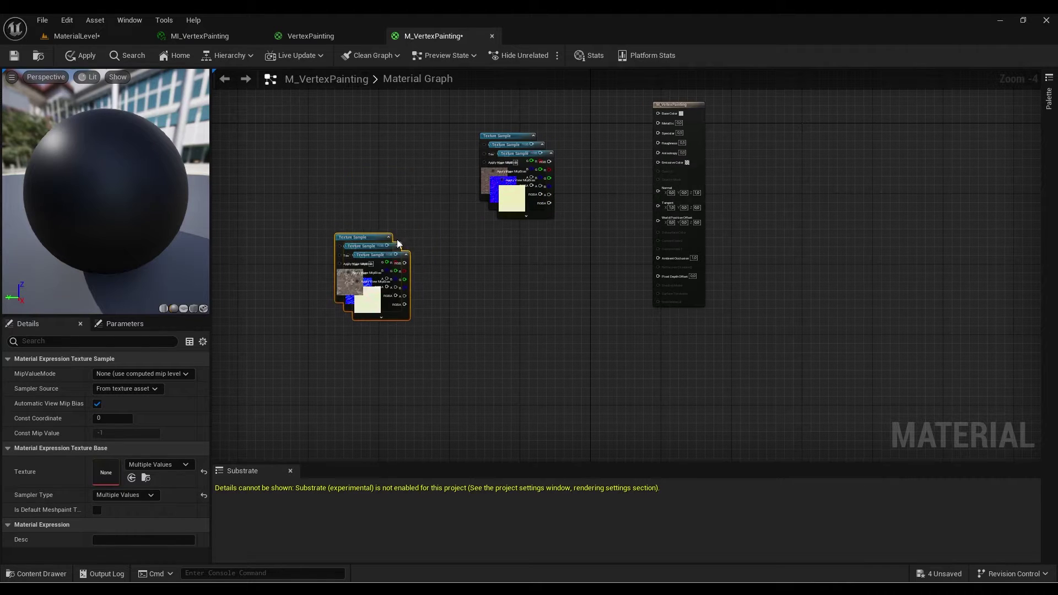
scroll(447, 212, up, 3)
- Unstack the brick wall texture samples into a vertical column ordered colour, normal and mask
right_drag(452, 215, 441, 376)
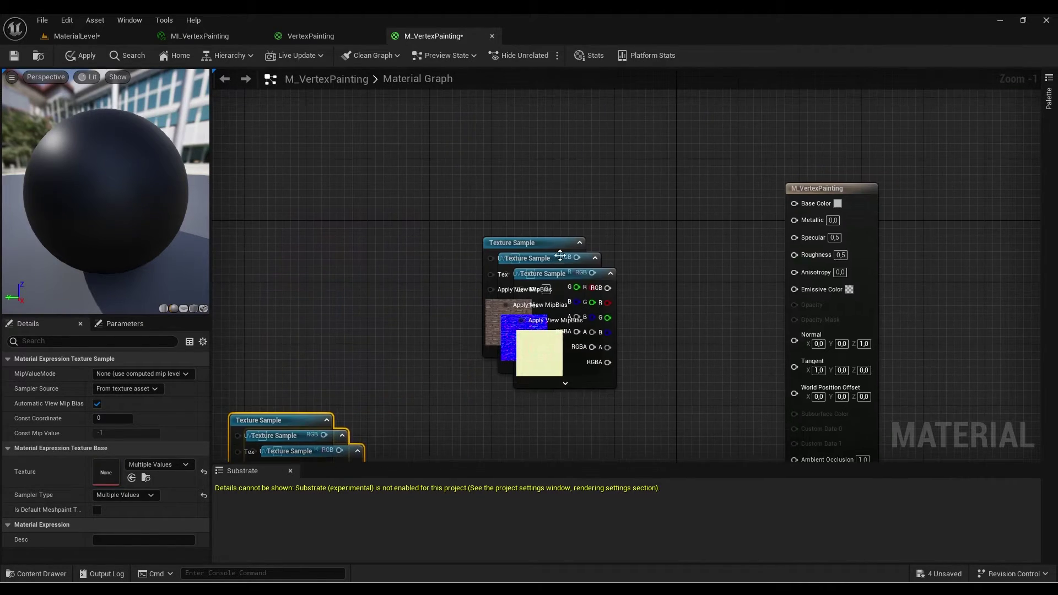
scroll(520, 276, down, 2)
right_drag(526, 269, 501, 312)
drag(585, 241, 559, 310)
click(524, 260)
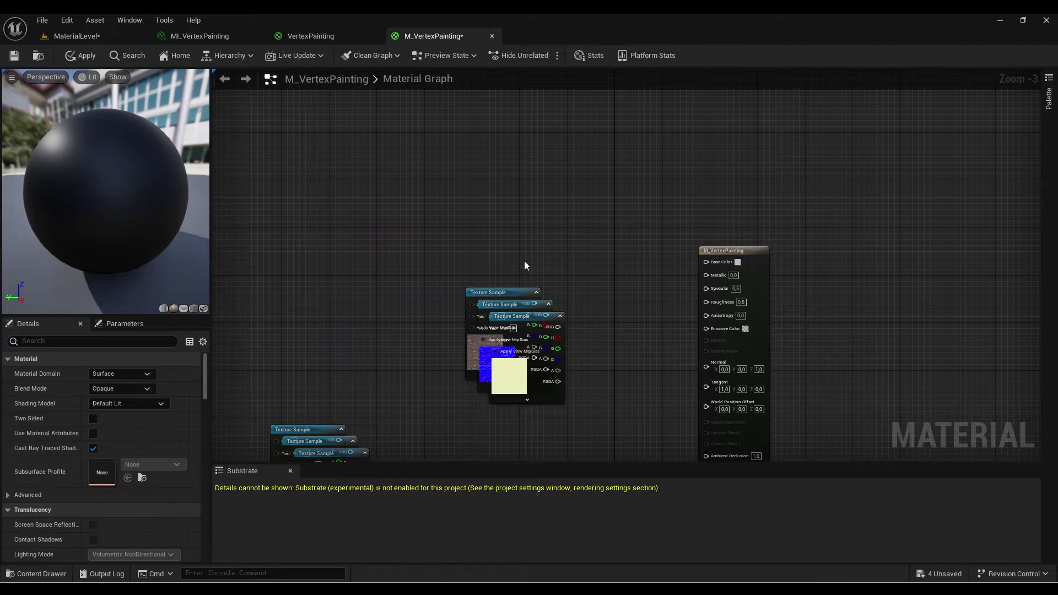
drag(472, 292, 338, 143)
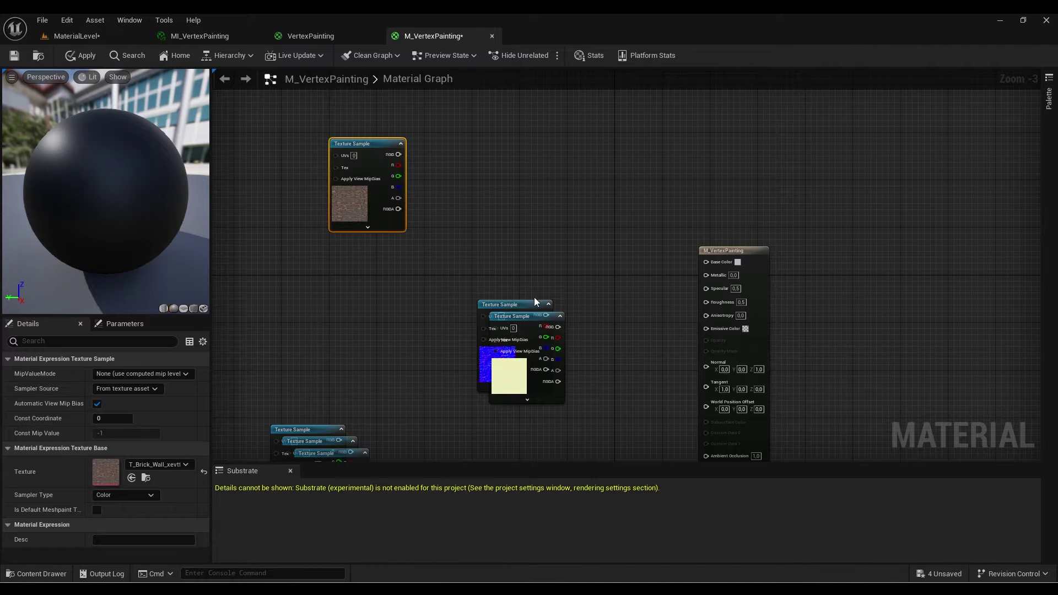
drag(506, 301, 357, 244)
drag(525, 315, 365, 357)
- Spread the damaged plaster texture samples into a vertical column below the brick wall samples, ordered colour, normal and mask
right_drag(364, 357, 475, 161)
drag(360, 214, 462, 314)
right_drag(551, 336, 538, 213)
drag(493, 193, 477, 332)
drag(484, 181, 586, 303)
drag(490, 202, 491, 405)
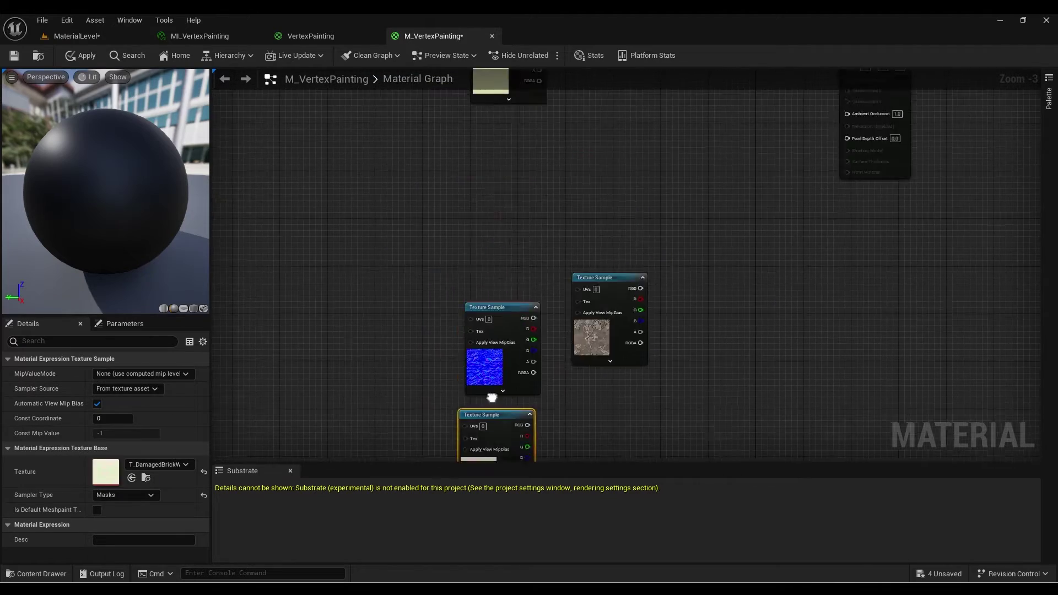
drag(619, 278, 517, 185)
- Add a TextureCoordinate node to the left of the brick wall texture samples
scroll(518, 185, down, 1)
right_drag(523, 182, 650, 259)
click(650, 259)
scroll(651, 259, down, 2)
right_drag(640, 314, 623, 264)
scroll(613, 273, up, 1)
scroll(613, 277, up, 2)
right_click(602, 204)
text(tex)
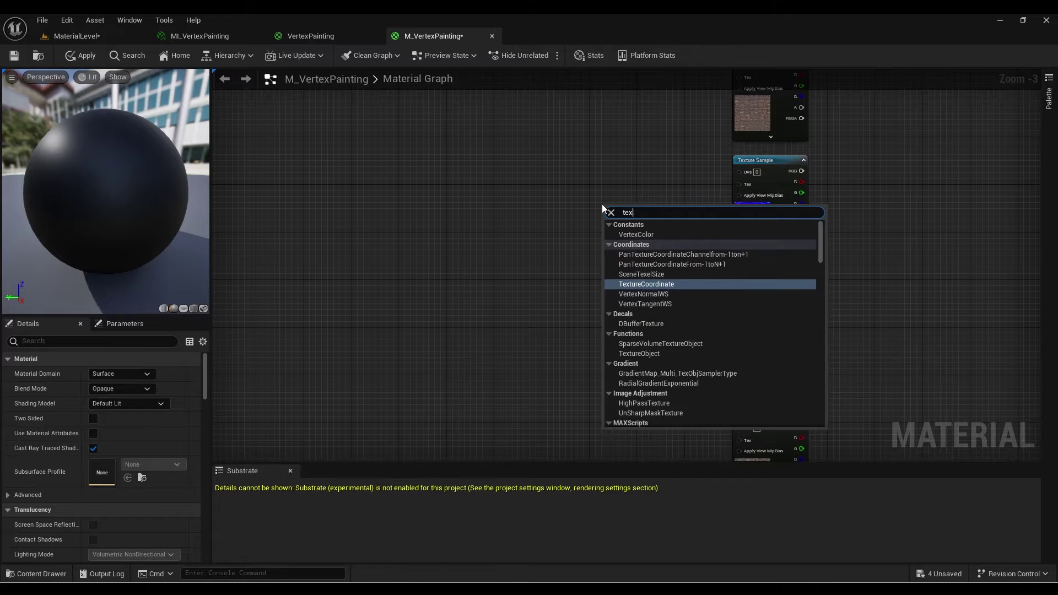
text(tureco)
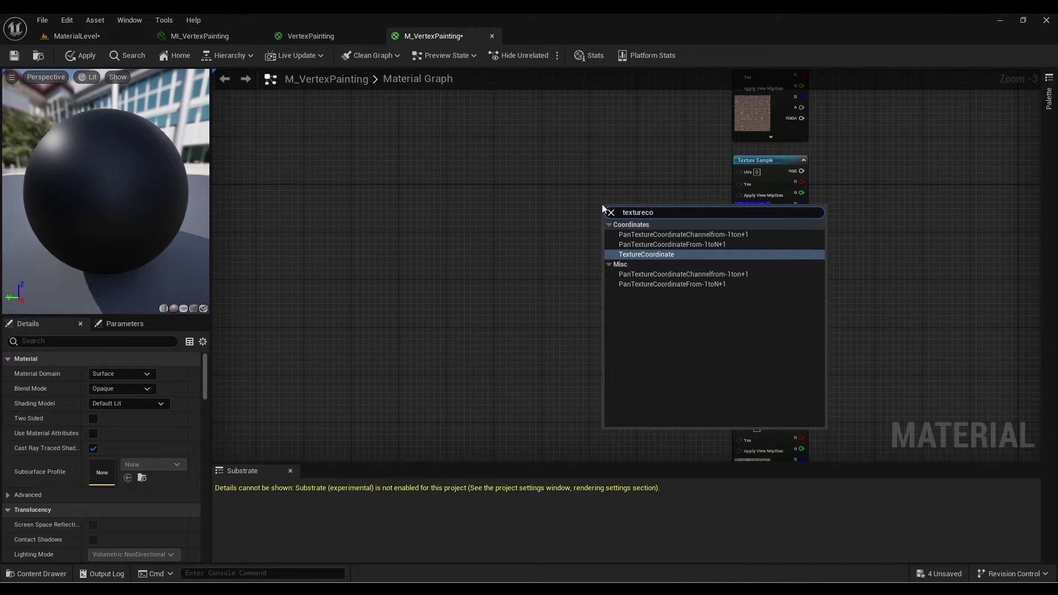
click(639, 255)
right_drag(542, 247, 517, 255)
drag(603, 217, 566, 216)
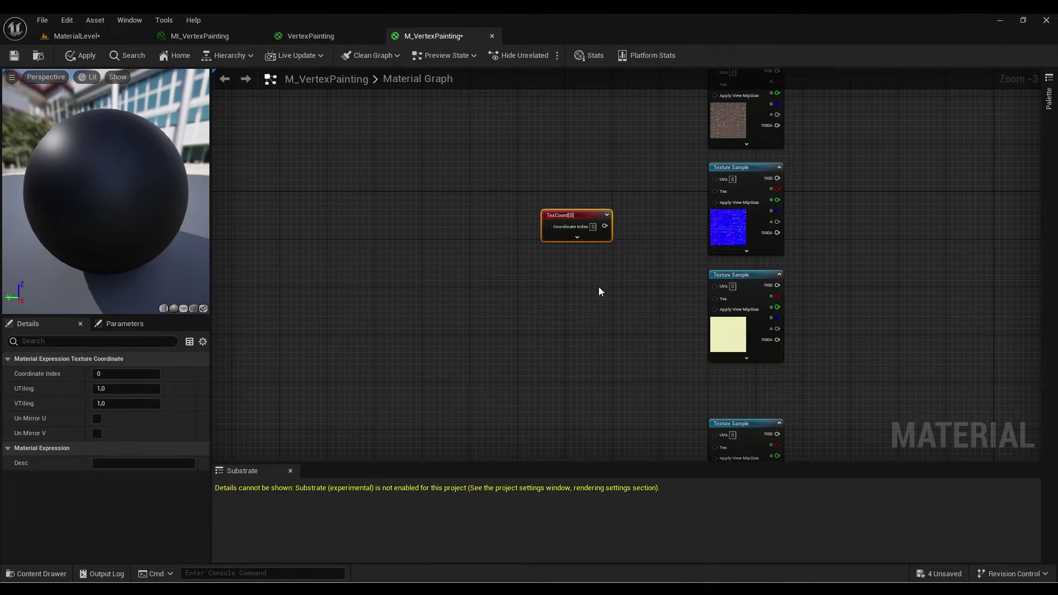
- Add a constant below the texture coordinate node and convert it to a scalar parameter named Texture Scale
key(1)
click(485, 282)
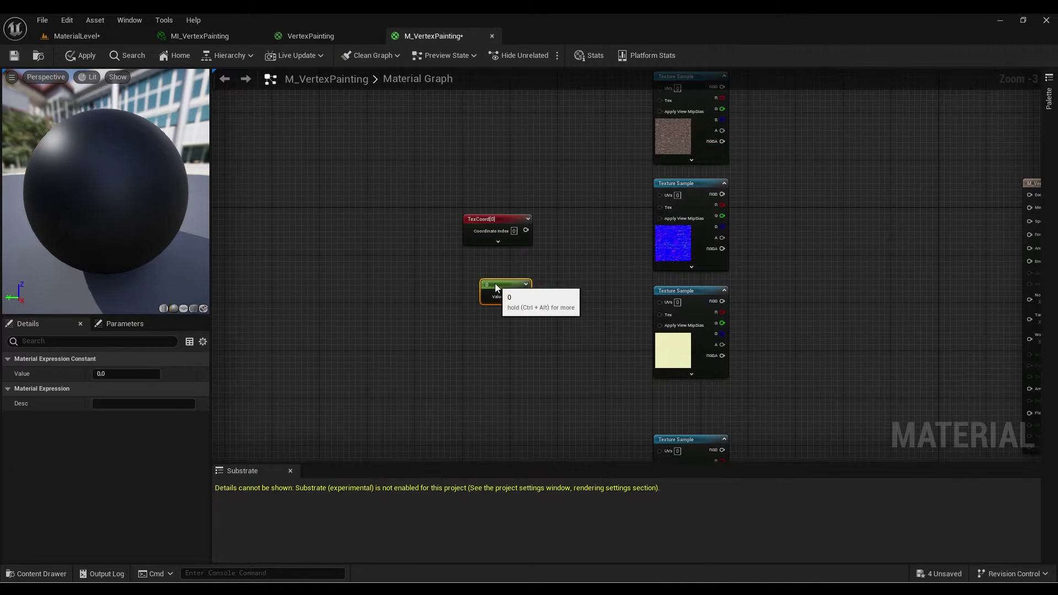
right_click(496, 283)
click(530, 318)
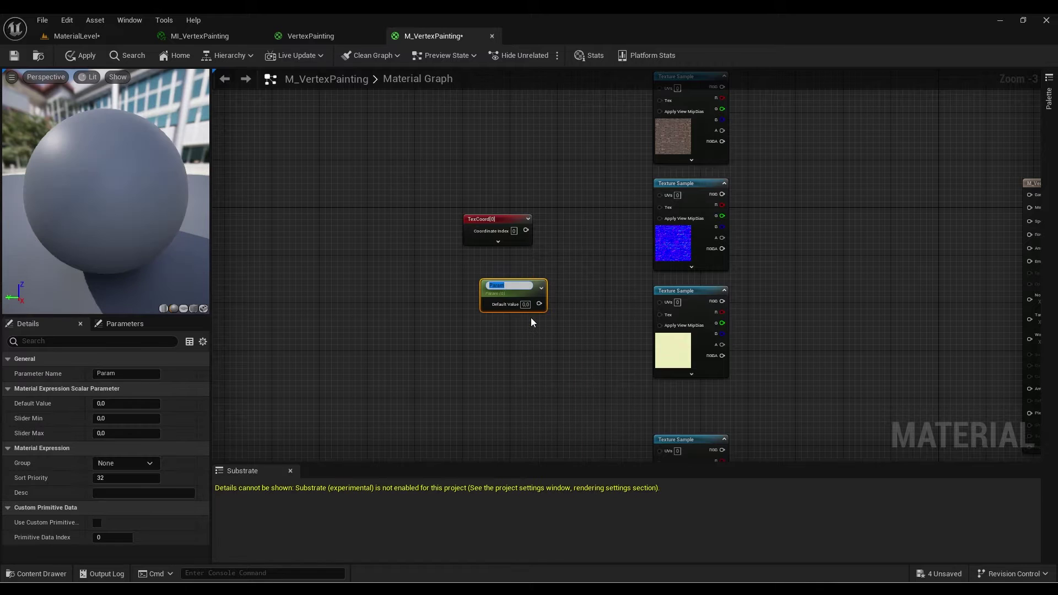
text(Texture Scale)
click(563, 290)
- Multiply the texture coordinate by Texture Scale using a Multiply node
drag(526, 231, 613, 231)
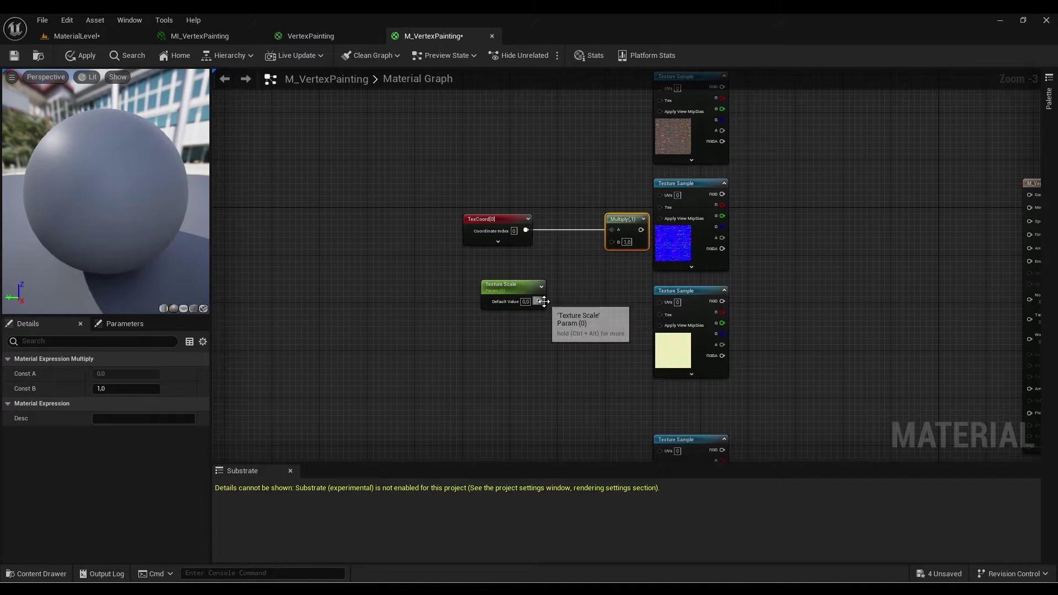
drag(540, 302, 561, 222)
right_drag(518, 219, 486, 236)
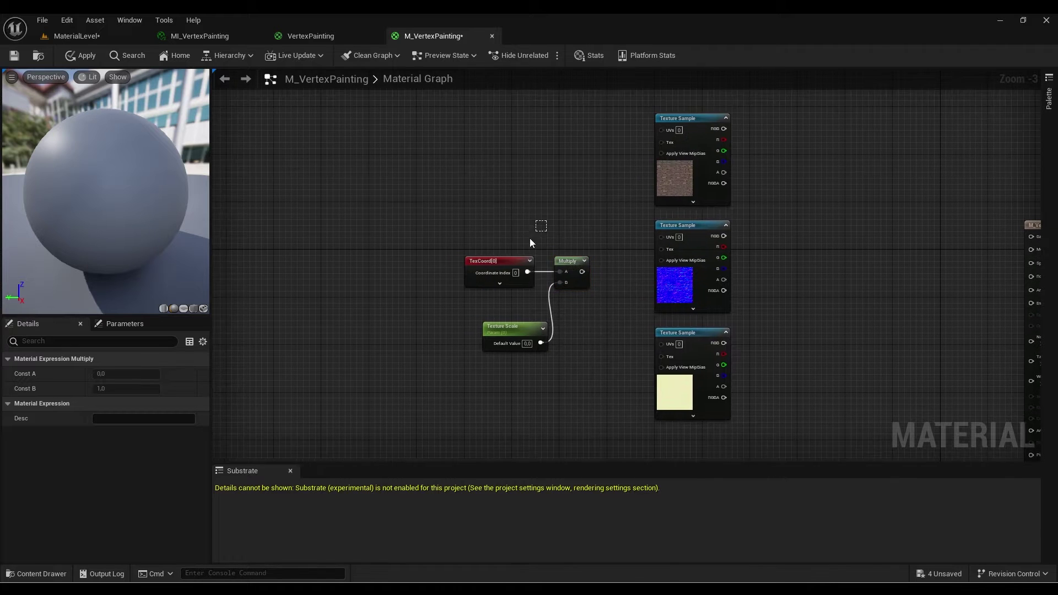
- Space out the texture coordinate, Texture Scale and Multiply nodes and move the group farther left of the texture samples
drag(530, 238, 455, 330)
right_drag(575, 211, 585, 229)
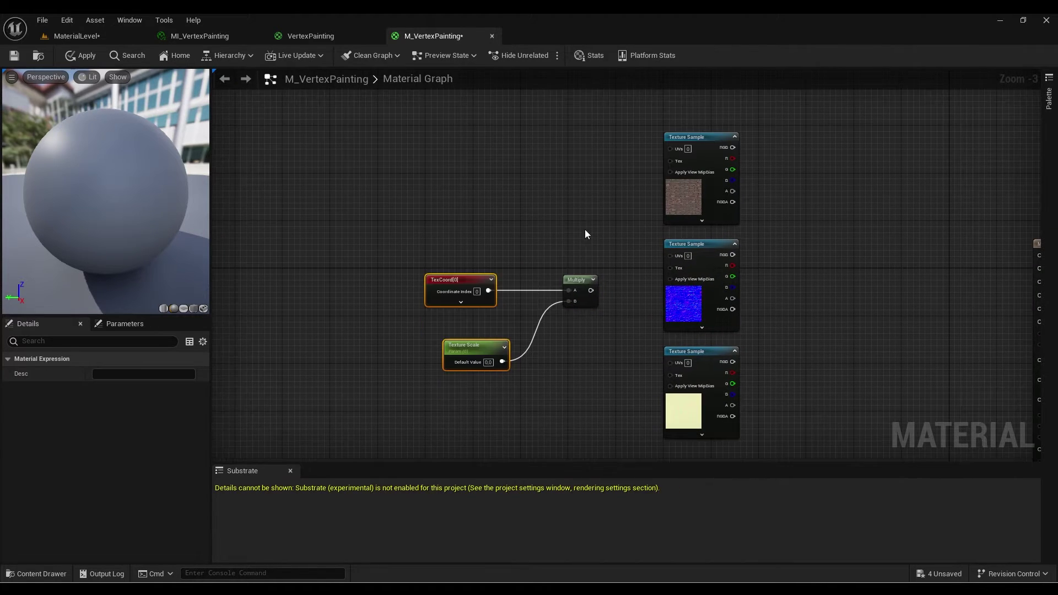
drag(587, 228, 410, 378)
drag(571, 284, 494, 337)
scroll(554, 253, down, 3)
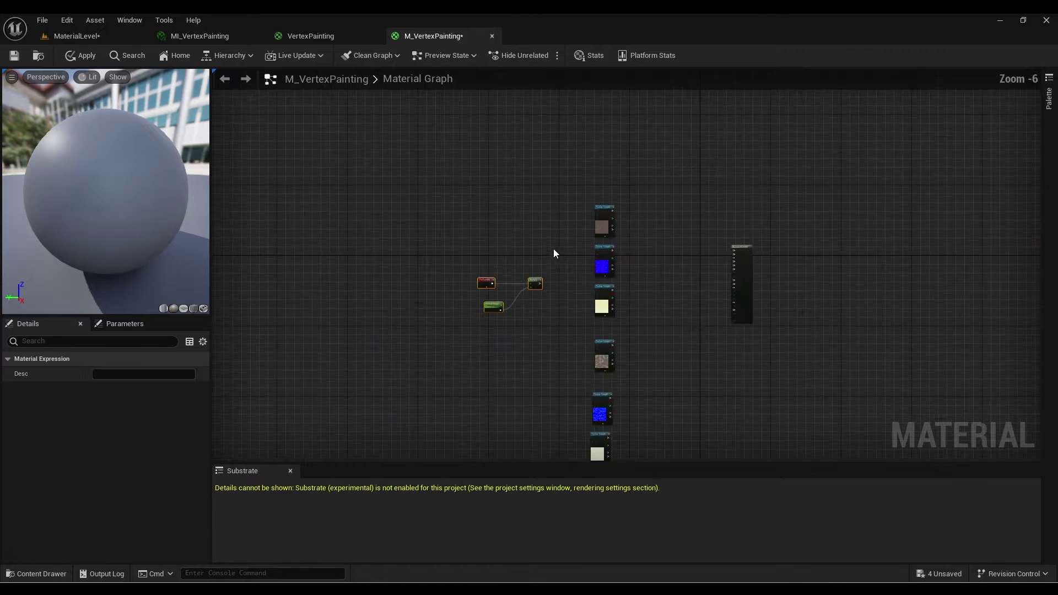
right_drag(554, 254, 598, 241)
scroll(576, 270, up, 1)
drag(600, 252, 445, 374)
scroll(527, 317, up, 2)
right_drag(528, 316, 517, 333)
drag(583, 281, 564, 306)
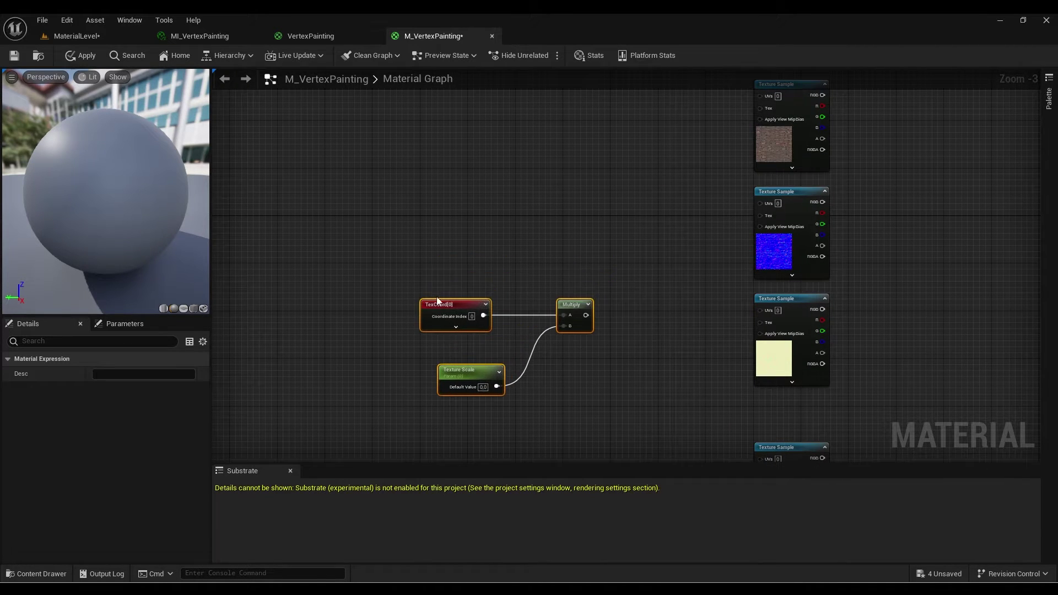
- Connect the Multiply output to the UVs of the three brick wall samples and the plaster colour sample
scroll(507, 317, down, 2)
scroll(629, 408, up, 2)
right_drag(630, 407, 660, 277)
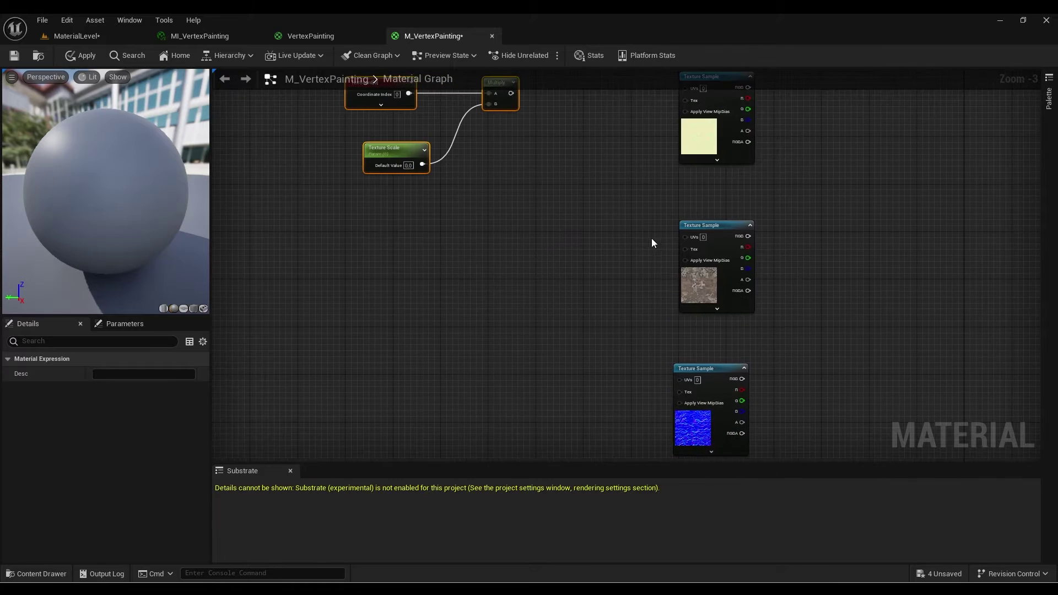
scroll(651, 242, down, 2)
right_drag(645, 229, 609, 284)
scroll(555, 325, up, 2)
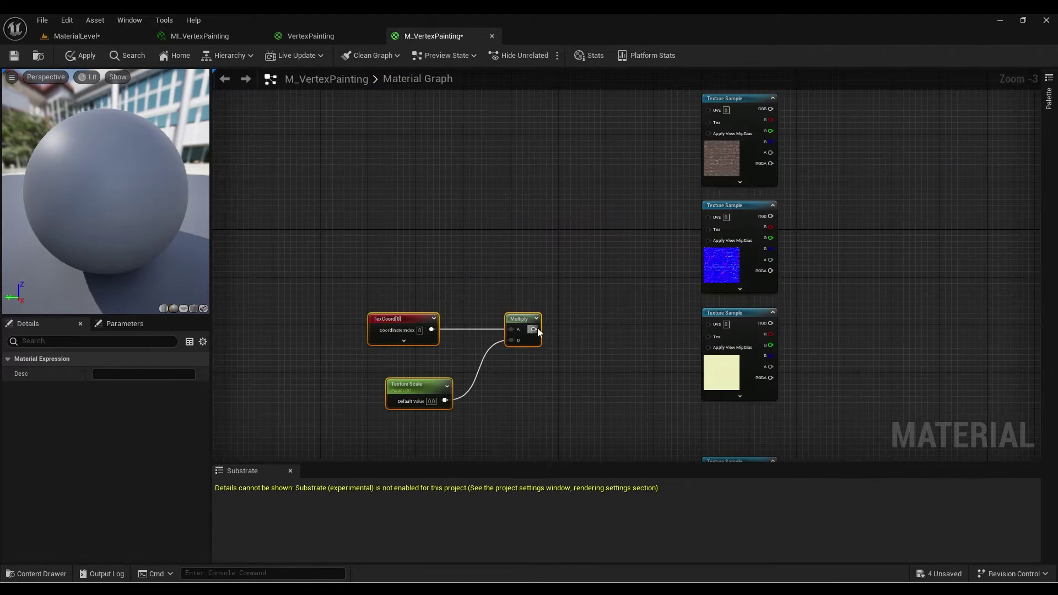
drag(537, 329, 706, 386)
right_drag(706, 386, 683, 139)
drag(519, 348, 696, 238)
right_drag(696, 239, 733, 113)
drag(557, 220, 732, 217)
drag(557, 221, 732, 366)
click(564, 150)
- Connect the Multiply output to the UVs of the plaster normal and mask samples
scroll(562, 160, down, 2)
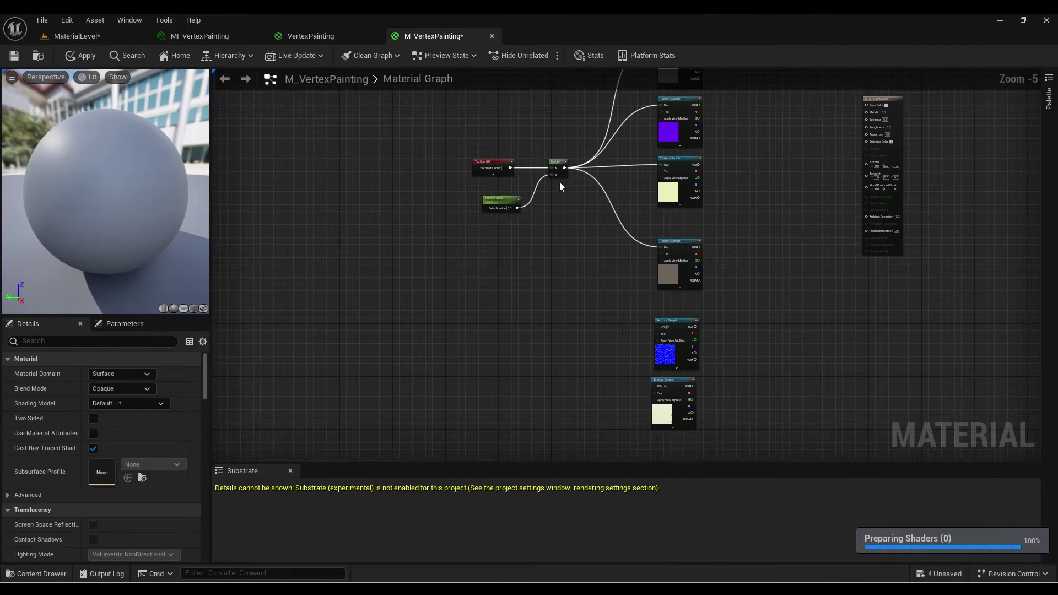
drag(565, 168, 658, 327)
drag(564, 168, 654, 387)
right_drag(682, 183, 554, 210)
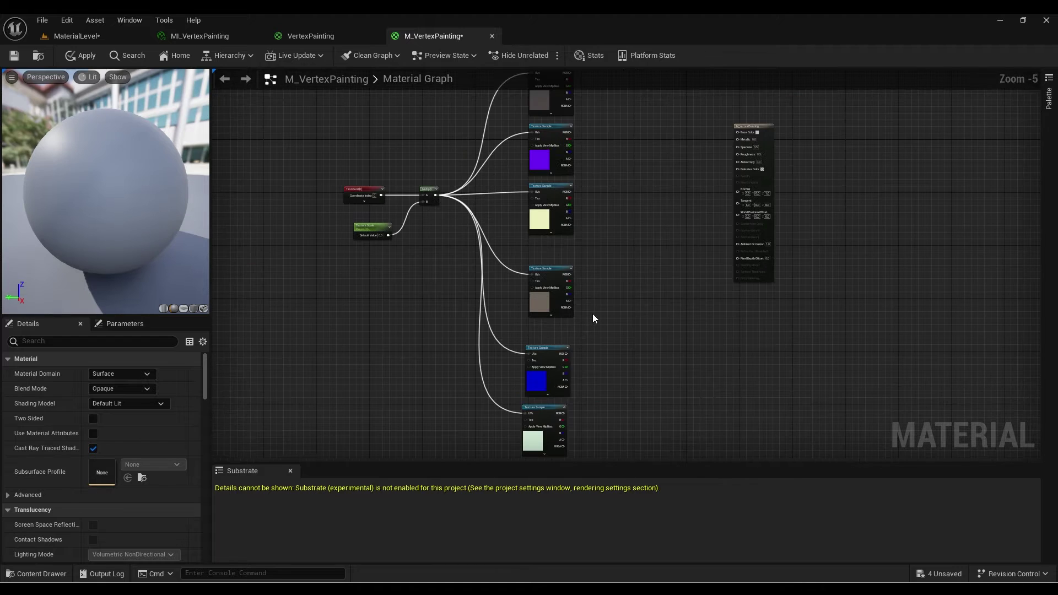
- Shift the three damaged plaster samples slightly up and to the right as a group
drag(605, 260, 539, 421)
drag(553, 350, 629, 230)
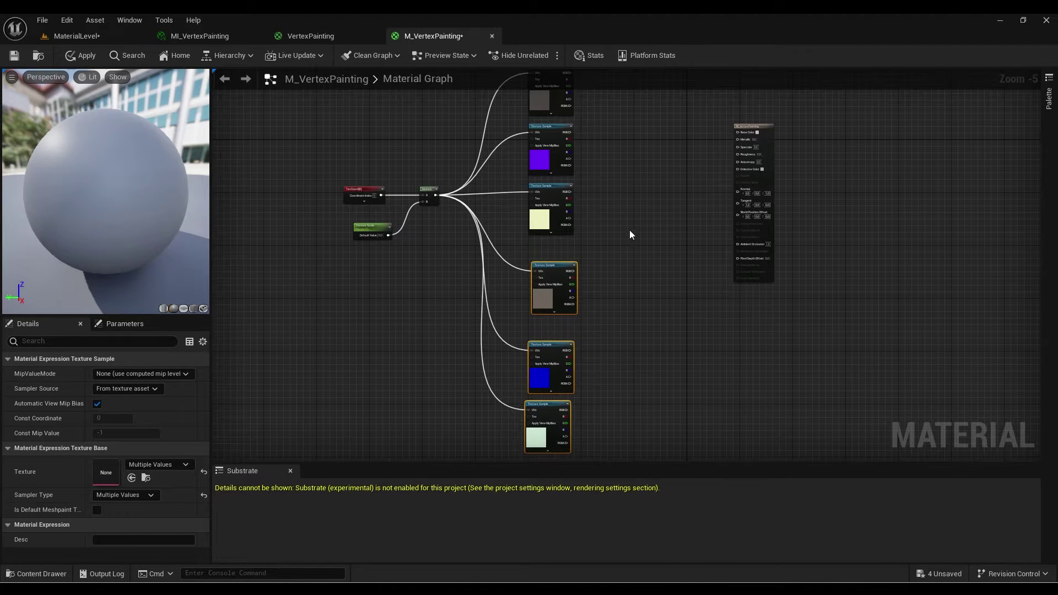
right_drag(631, 234, 590, 328)
click(699, 227)
- Add a HeightLerp node between the texture samples and the material output node
scroll(600, 236, up, 3)
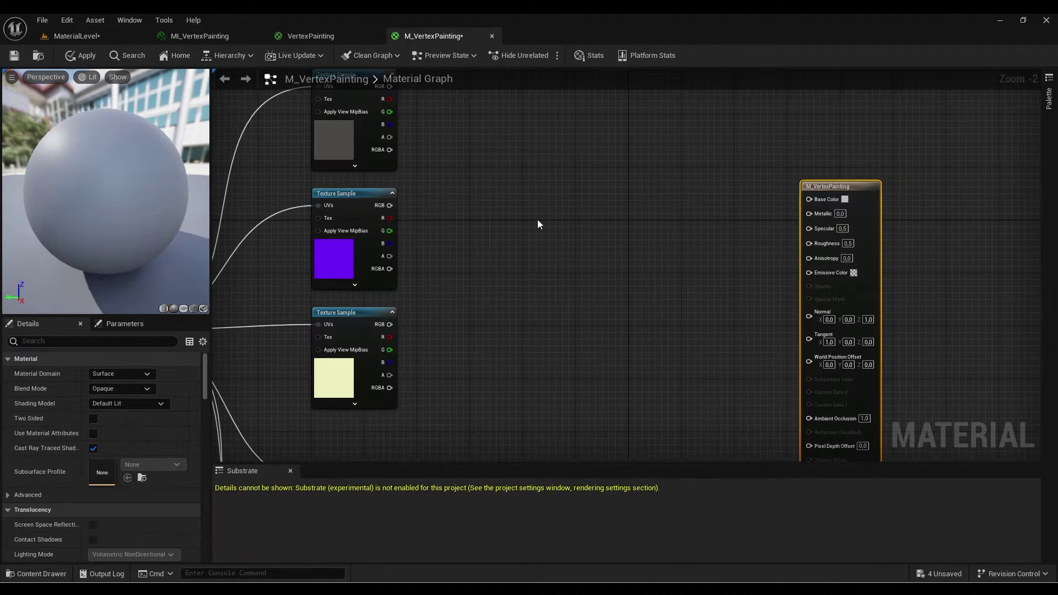
right_click(537, 219)
text(height)
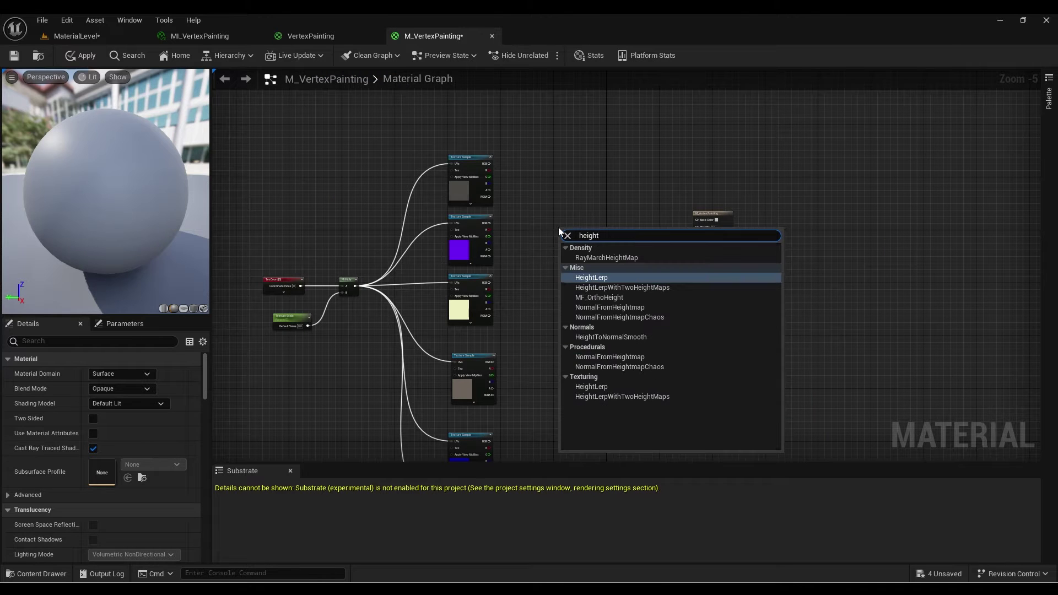
click(580, 277)
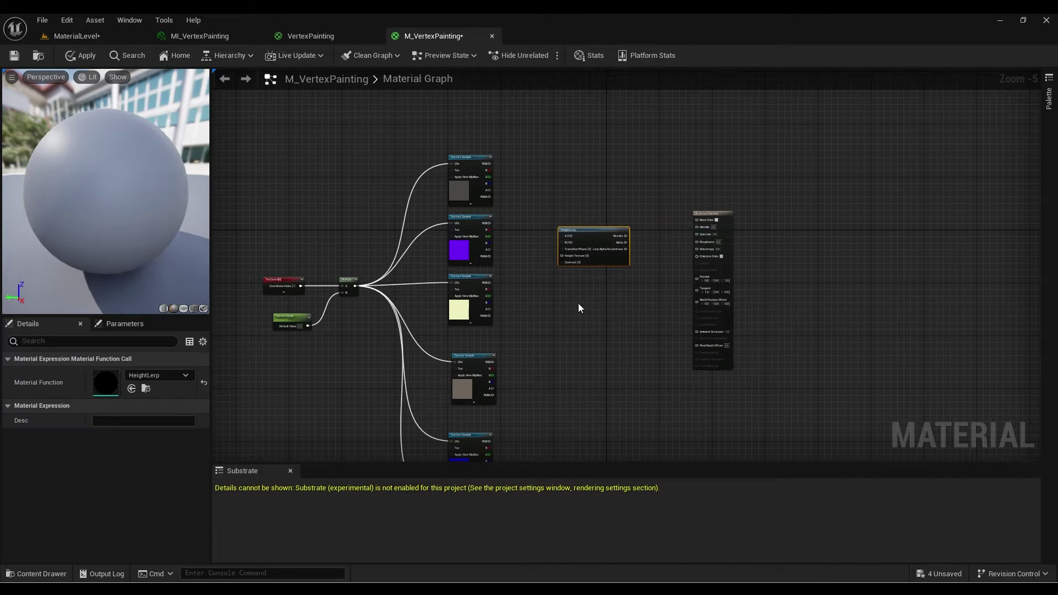
scroll(581, 264, up, 3)
drag(597, 207, 606, 325)
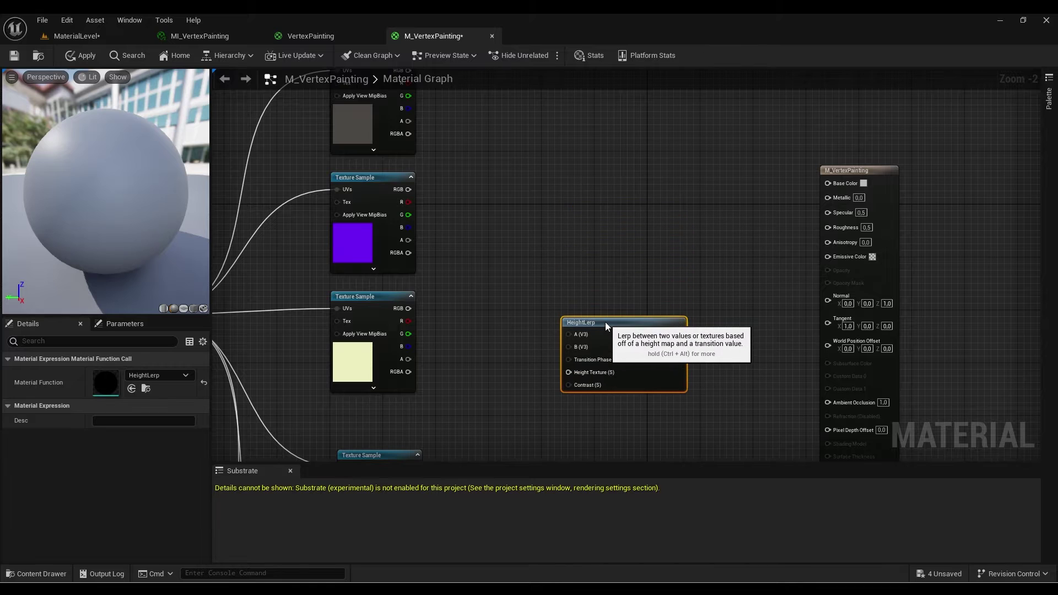
right_drag(586, 300, 632, 243)
scroll(637, 240, down, 1)
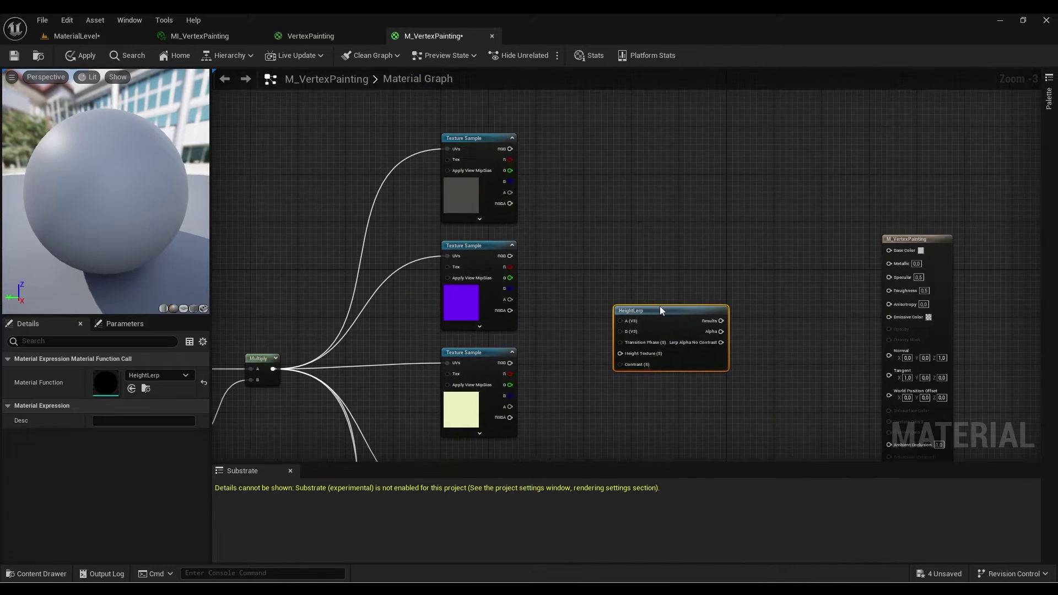
scroll(602, 279, up, 3)
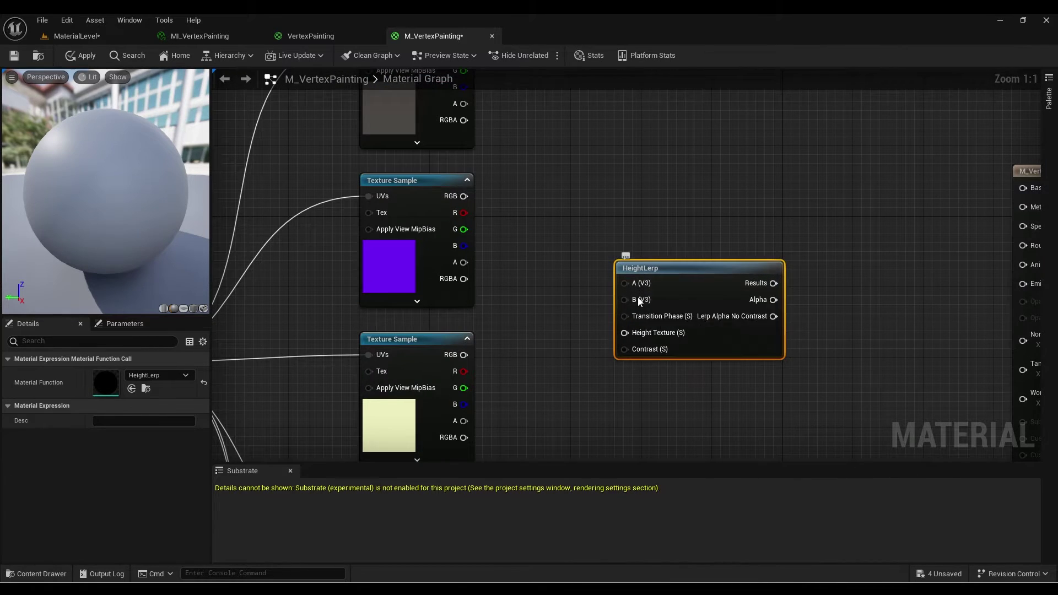
- Connect the brick colour sample's RGB to the HeightLerp's A input and the plaster colour sample's RGB to B
mouse_move(638, 293)
right_down()
mouse_move(702, 279)
mouse_move(678, 285)
mouse_move(639, 260)
mouse_move(631, 126)
mouse_move(618, 291)
right_up()
scroll(645, 286, down, 3)
drag(553, 96, 662, 263)
right_drag(610, 412, 618, 333)
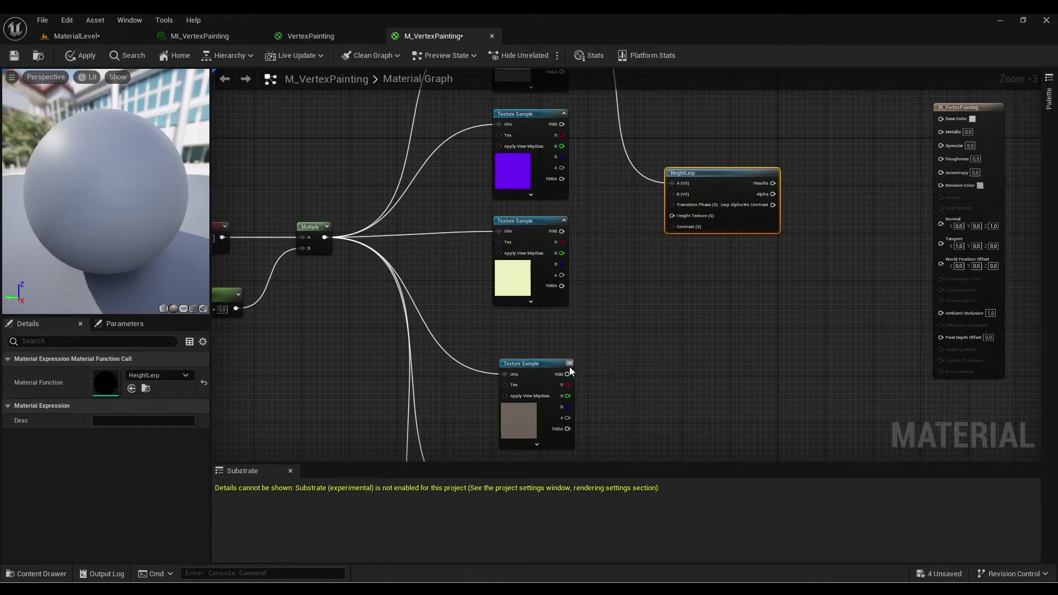
drag(567, 374, 672, 194)
scroll(661, 248, down, 4)
scroll(673, 227, up, 4)
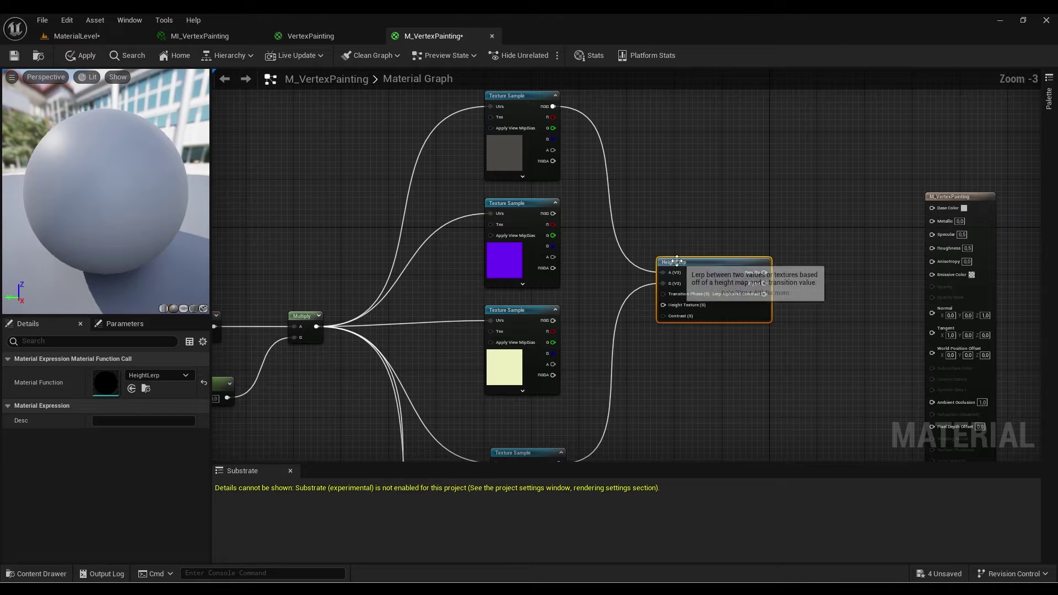
- Move the brick normal and mask samples down, place the plaster colour sample under the brick colour sample, and raise the HeightLerp beside them
drag(676, 261, 677, 243)
right_drag(612, 259, 612, 309)
drag(679, 293, 684, 305)
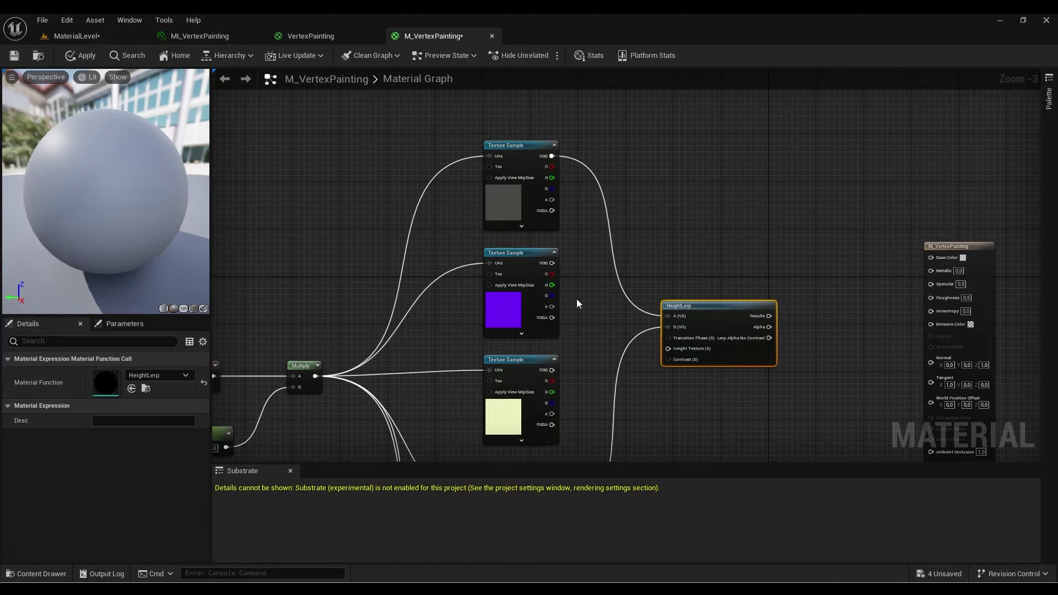
right_drag(576, 304, 627, 170)
scroll(618, 265, down, 1)
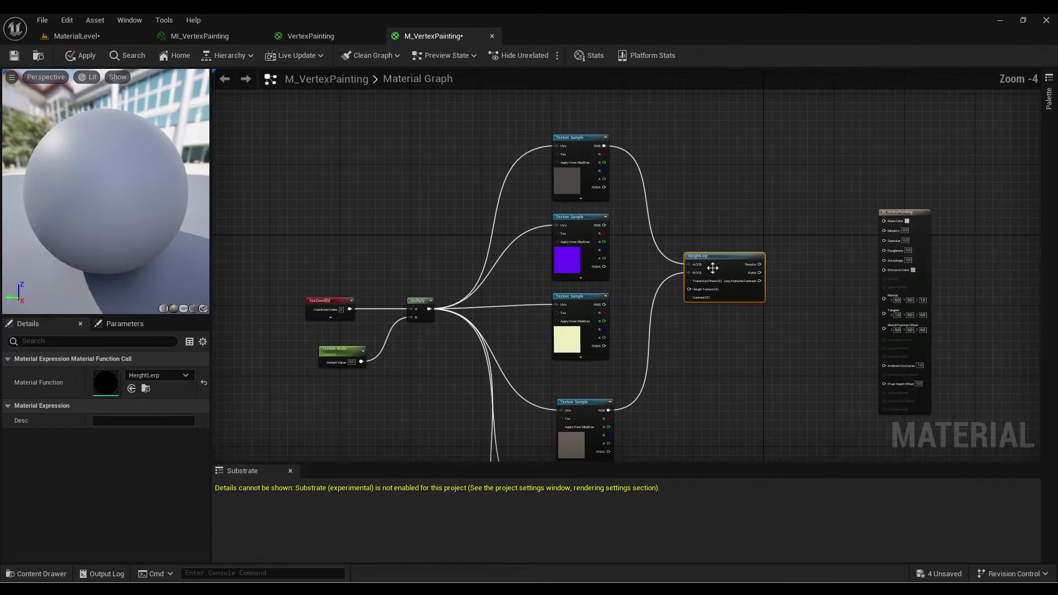
right_drag(621, 300, 664, 272)
drag(679, 194, 616, 295)
drag(619, 191, 618, 270)
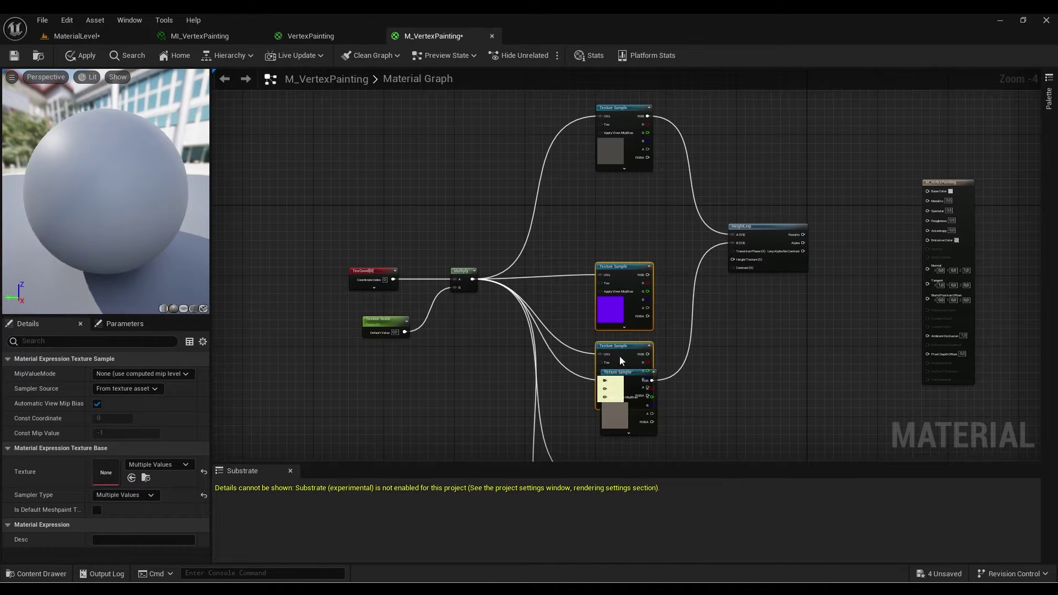
drag(619, 356, 643, 195)
drag(752, 227, 752, 161)
- Connect the HeightLerp's Results output to the material's Base Color
scroll(783, 165, up, 2)
right_drag(783, 166, 641, 220)
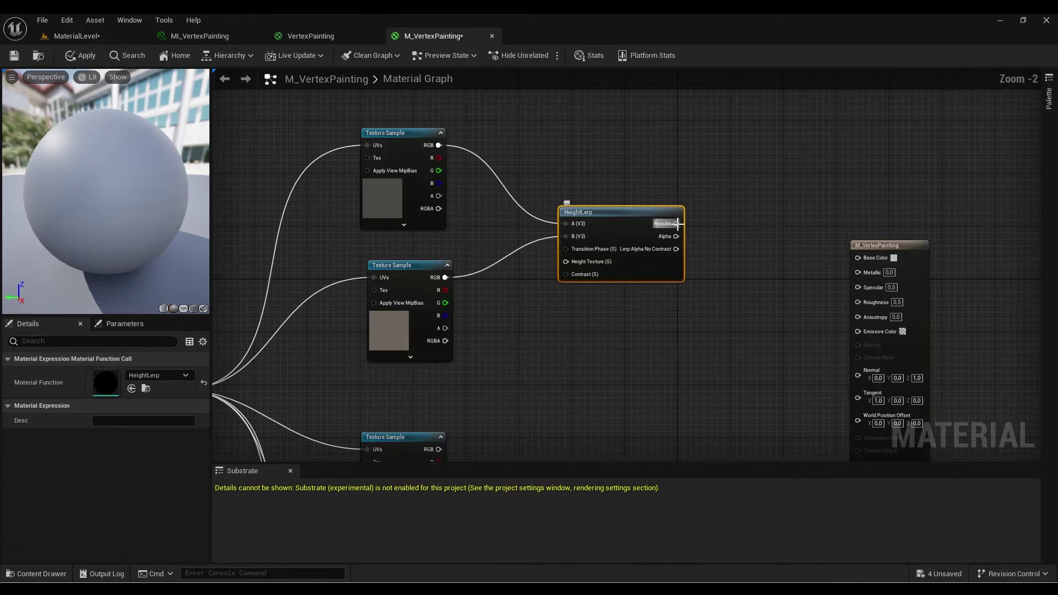
drag(678, 223, 858, 257)
- Duplicate the HeightLerp, place the copy beside the brick normal sample, and connect that sample's RGB to its A input
right_drag(670, 350, 613, 302)
key(ctrl+d)
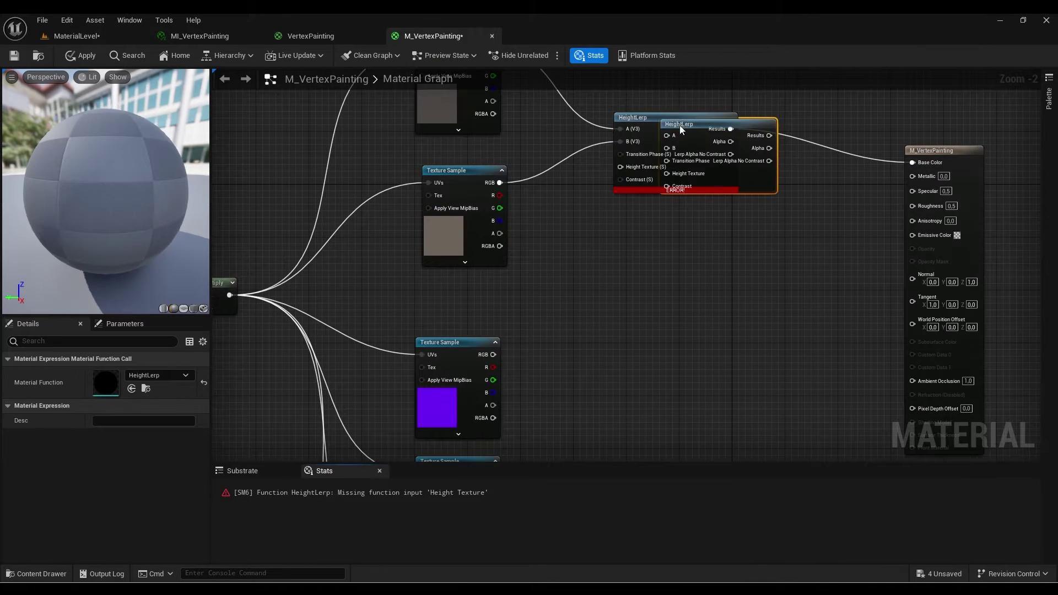
drag(680, 129, 640, 396)
right_drag(641, 395, 524, 279)
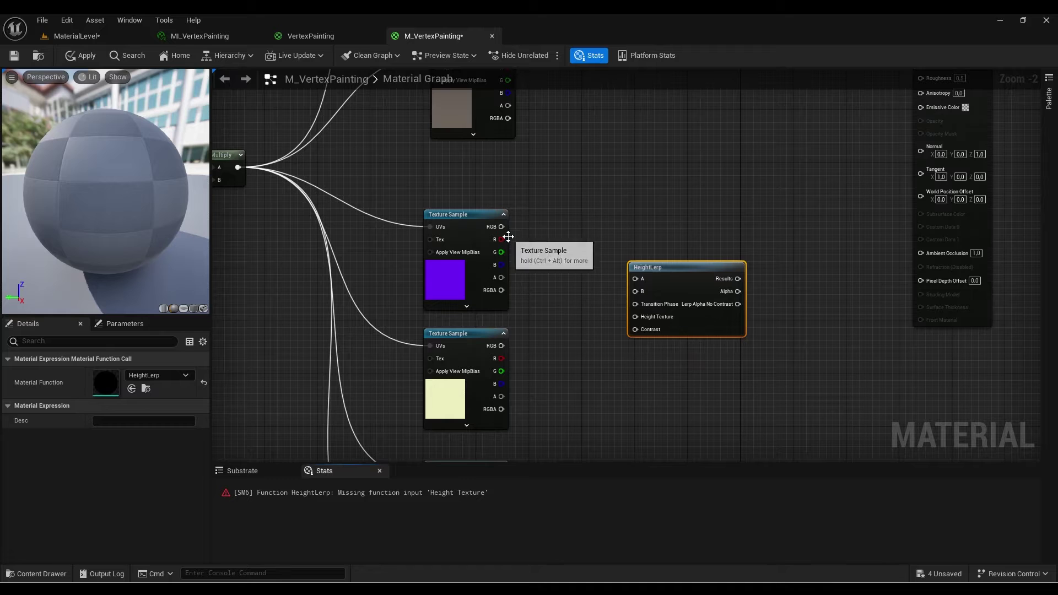
drag(501, 226, 636, 279)
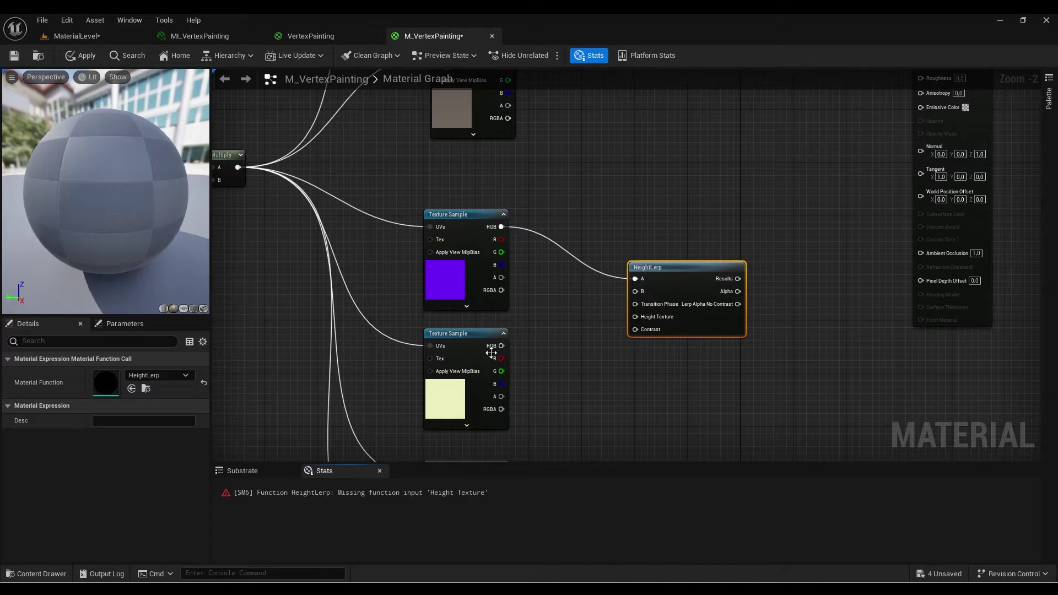
- Connect the brick mask sample's RGB to the second HeightLerp's B input
drag(498, 346, 635, 291)
scroll(649, 251, down, 4)
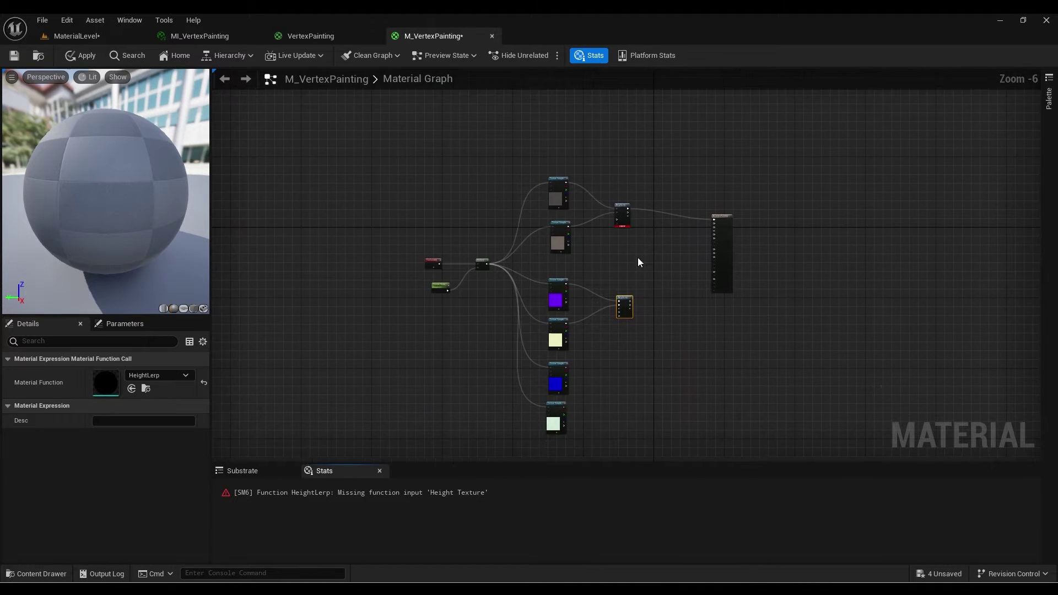
- Connect the second HeightLerp's Results output to the material's Normal input
scroll(639, 262, up, 3)
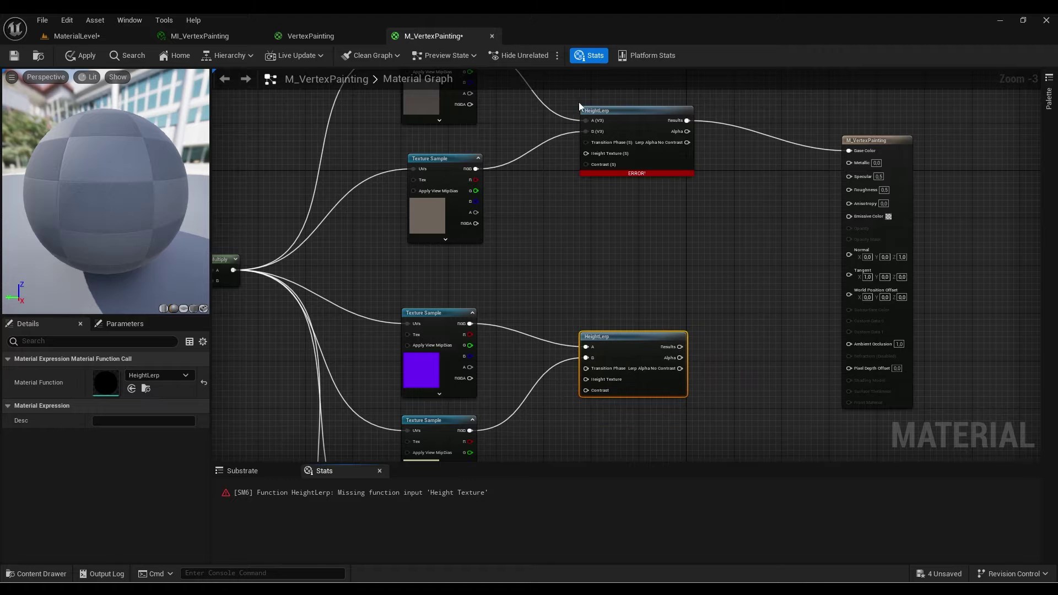
right_drag(636, 272, 581, 261)
drag(623, 336, 793, 244)
- Disconnect the brick mask sample from the second HeightLerp's B input
scroll(553, 267, down, 2)
right_drag(479, 433, 592, 394)
scroll(529, 298, up, 2)
alt+click(593, 306)
- Swap the positions of the brick mask and plaster normal samples, and connect the plaster normal's RGB to the second HeightLerp's B input
drag(551, 297, 461, 297)
right_drag(523, 404, 531, 284)
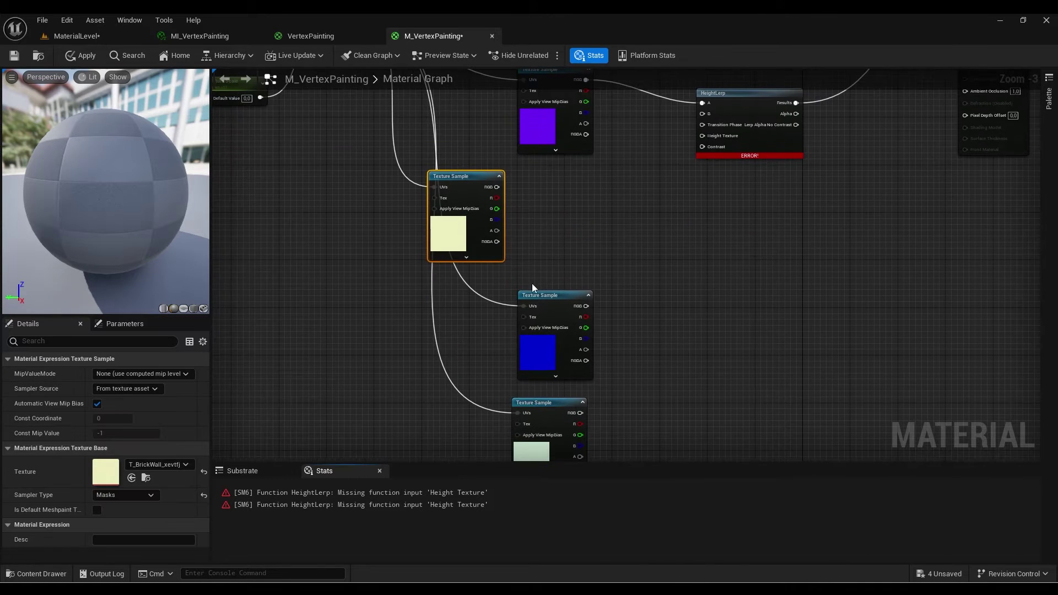
drag(549, 294, 553, 173)
drag(467, 175, 530, 293)
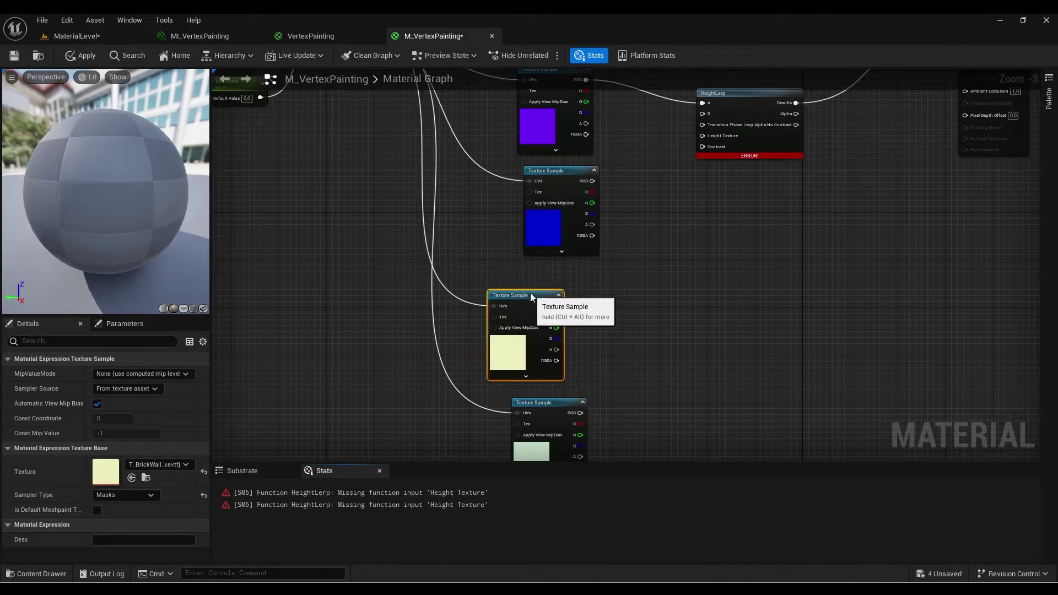
scroll(530, 292, down, 2)
scroll(503, 254, up, 2)
drag(504, 254, 510, 266)
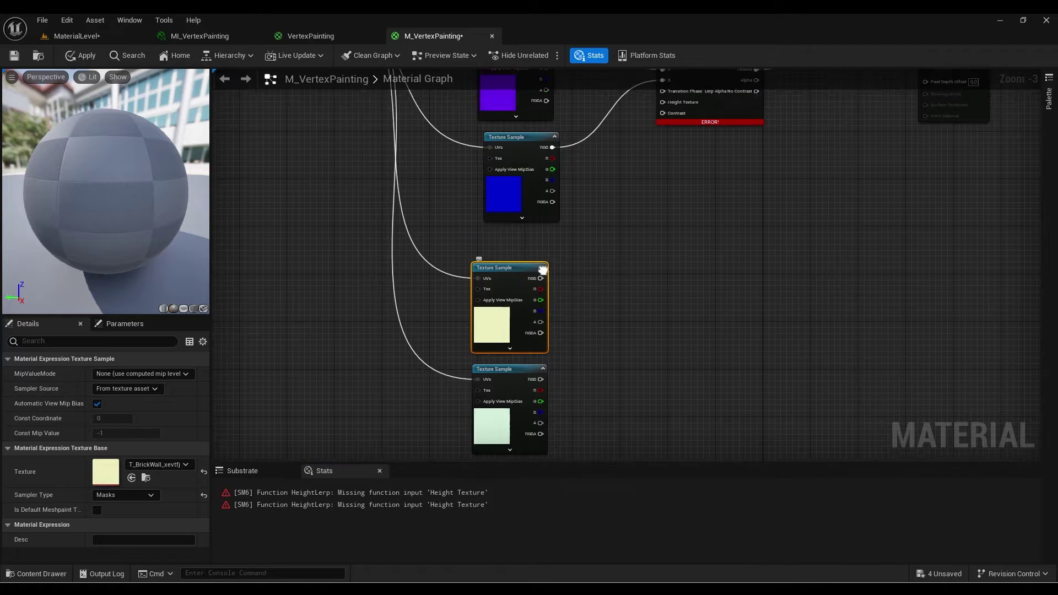
- Duplicate the normal-map HeightLerp node and place the copy beside the two mask texture samples
right_drag(692, 77, 663, 164)
click(662, 146)
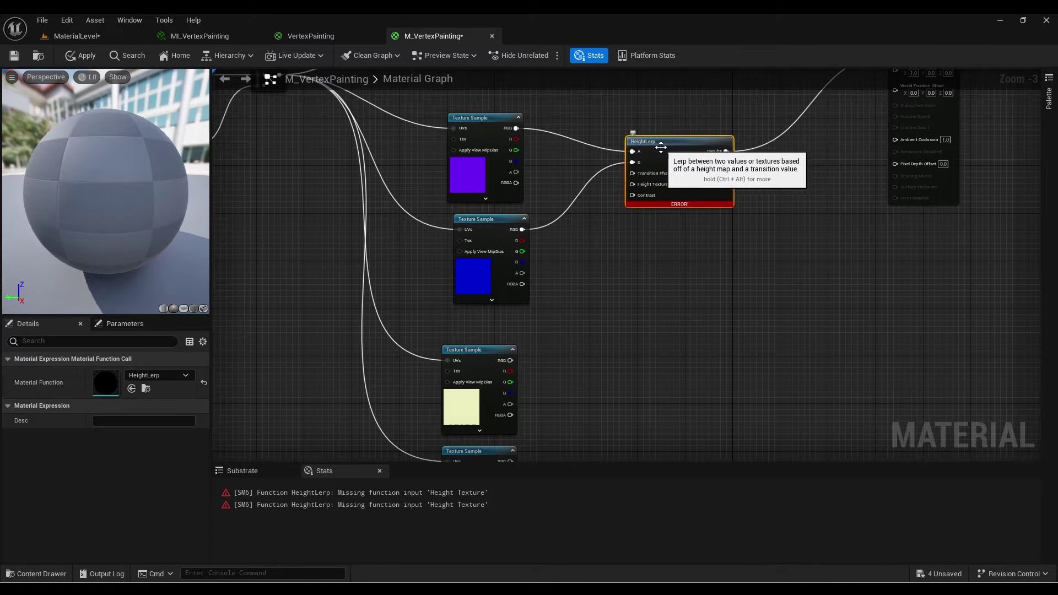
key(ctrl+d)
drag(677, 148, 644, 353)
right_drag(641, 333, 605, 320)
- Connect the brick mask's G output to the third HeightLerp's A input and the plaster mask's G output to its B input
drag(494, 344, 614, 316)
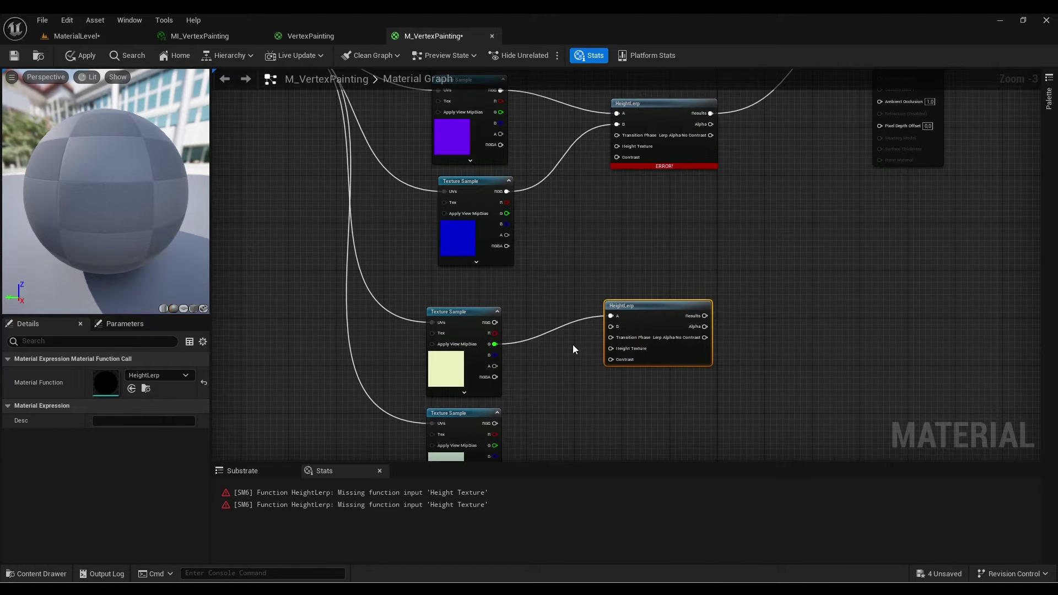
right_drag(573, 347, 557, 254)
drag(478, 352, 594, 234)
scroll(623, 263, down, 4)
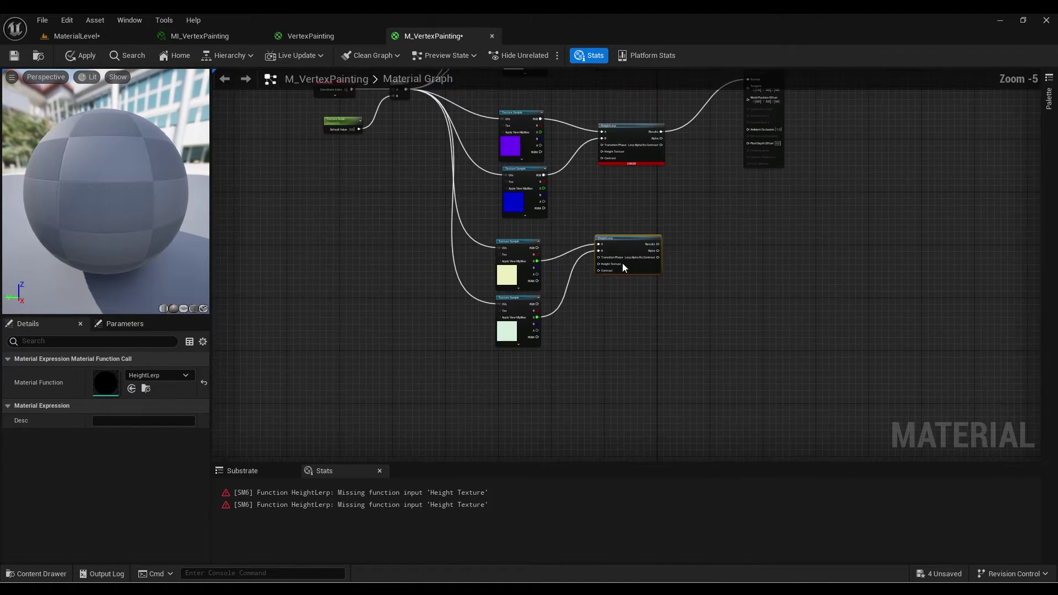
- Connect the third HeightLerp's Results output to the material's Roughness input
scroll(588, 369, up, 5)
drag(558, 362, 713, 160)
right_drag(665, 156, 659, 169)
scroll(659, 169, down, 3)
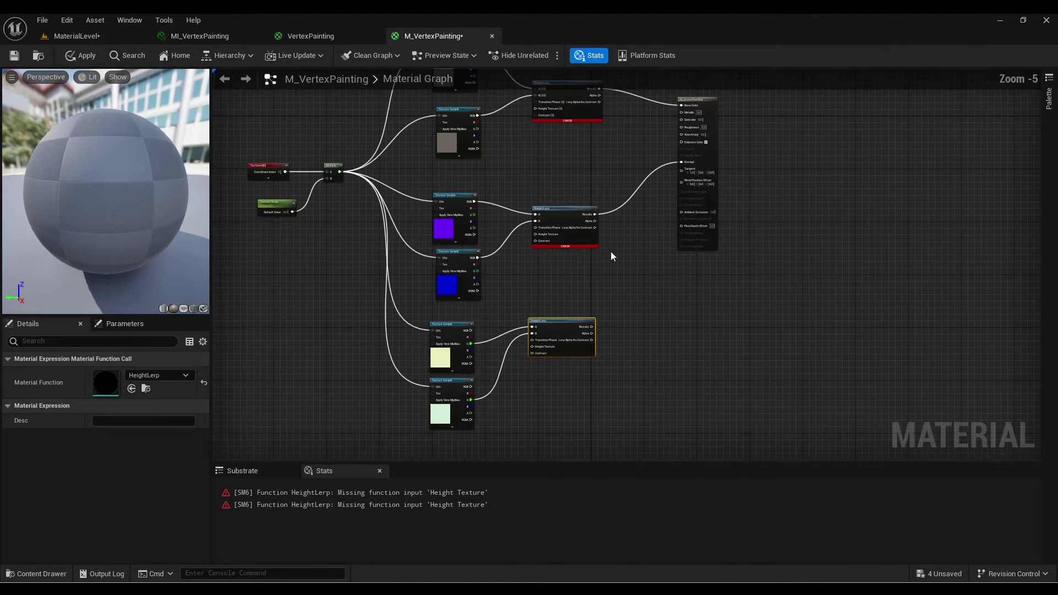
drag(592, 327, 679, 127)
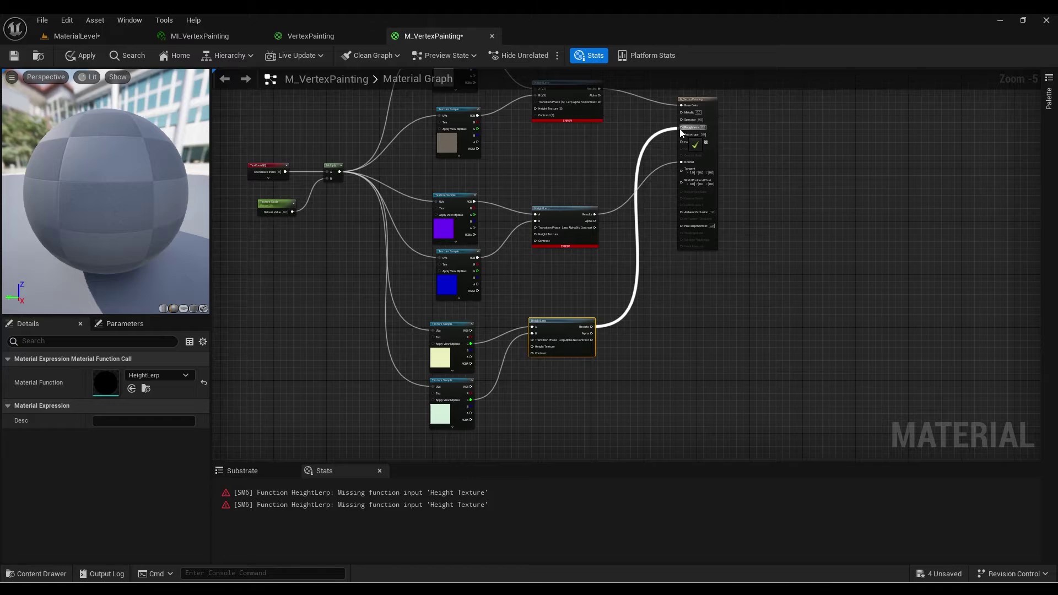
right_drag(637, 148, 679, 314)
- Examine the HeightLerp nodes' unconnected inputs and the texture samples' channels for a height map source
scroll(567, 279, up, 2)
right_drag(566, 279, 548, 158)
scroll(584, 195, down, 2)
scroll(542, 228, up, 2)
right_drag(542, 228, 633, 257)
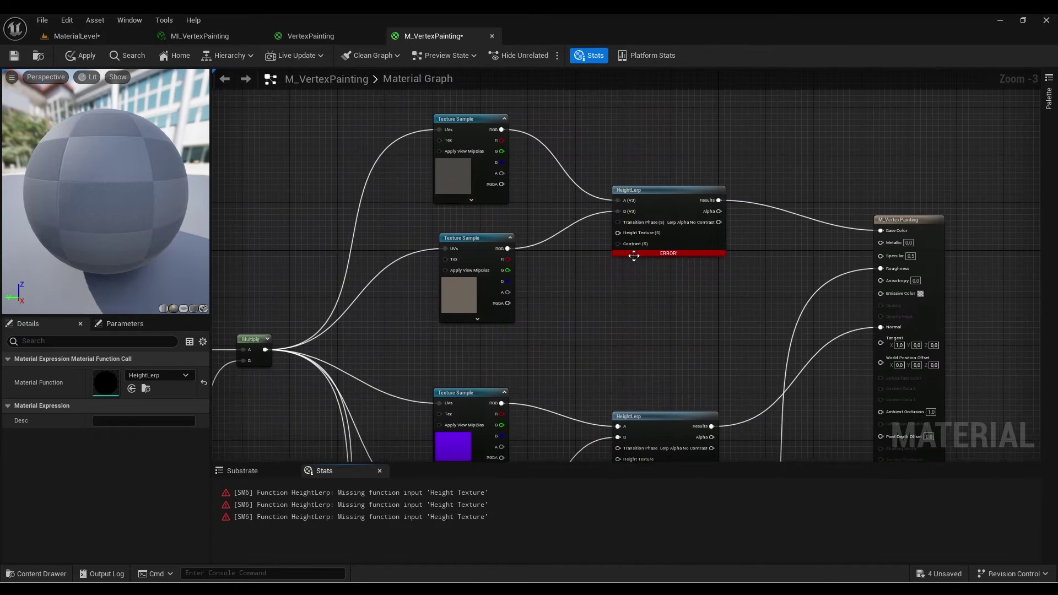
scroll(608, 223, up, 3)
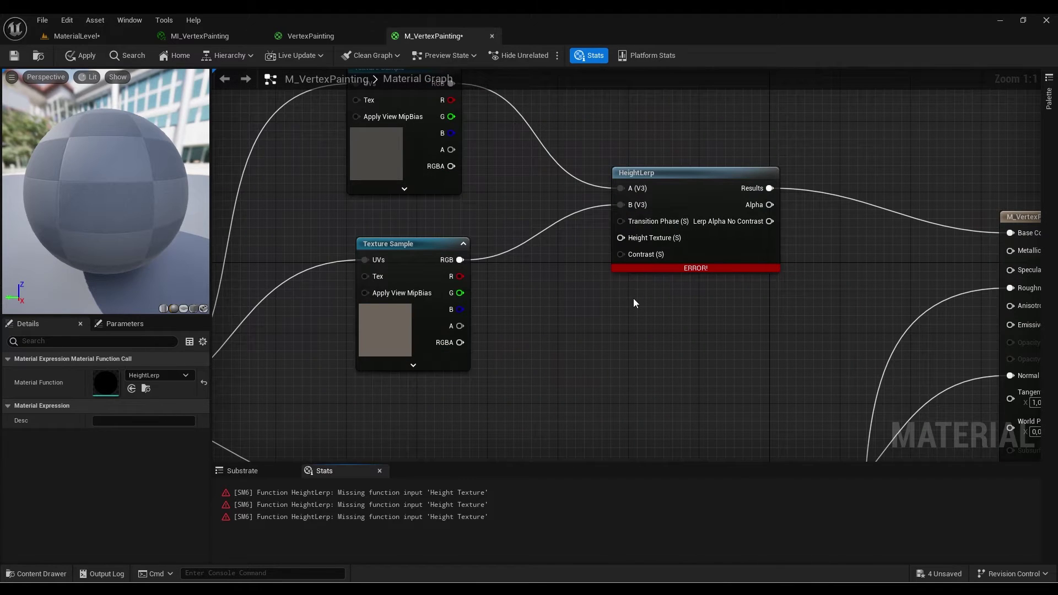
right_drag(629, 297, 625, 265)
right_drag(587, 314, 590, 361)
scroll(608, 246, down, 3)
scroll(589, 325, up, 1)
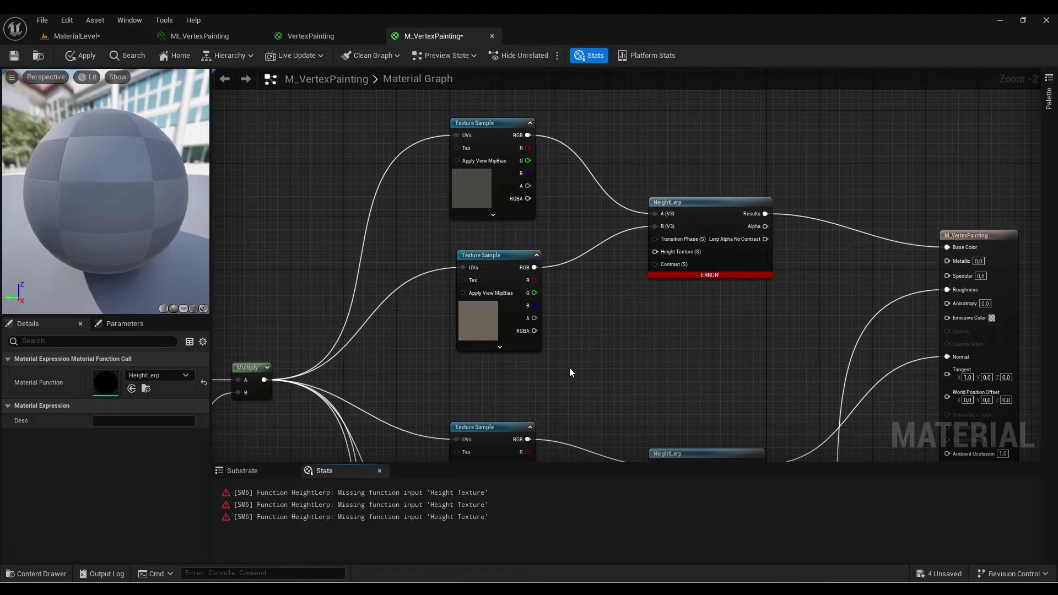
scroll(550, 330, up, 1)
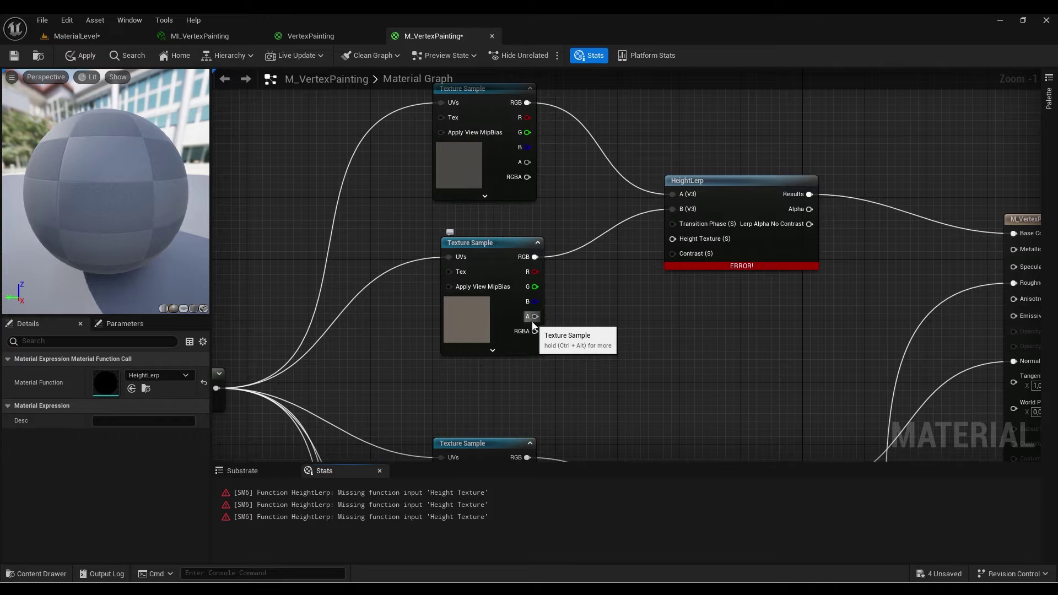
scroll(554, 230, down, 3)
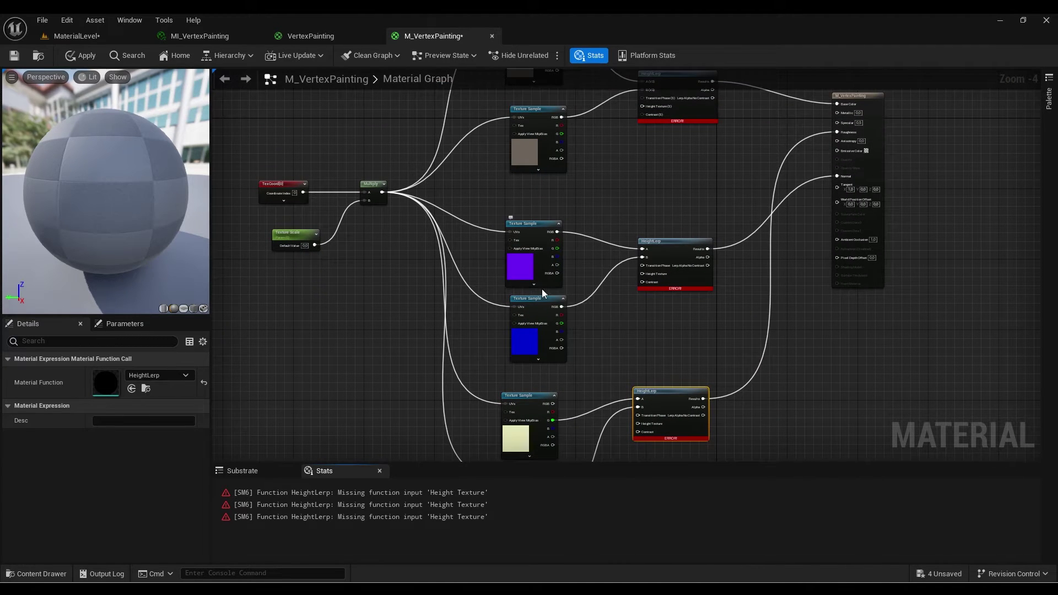
right_drag(568, 333, 574, 311)
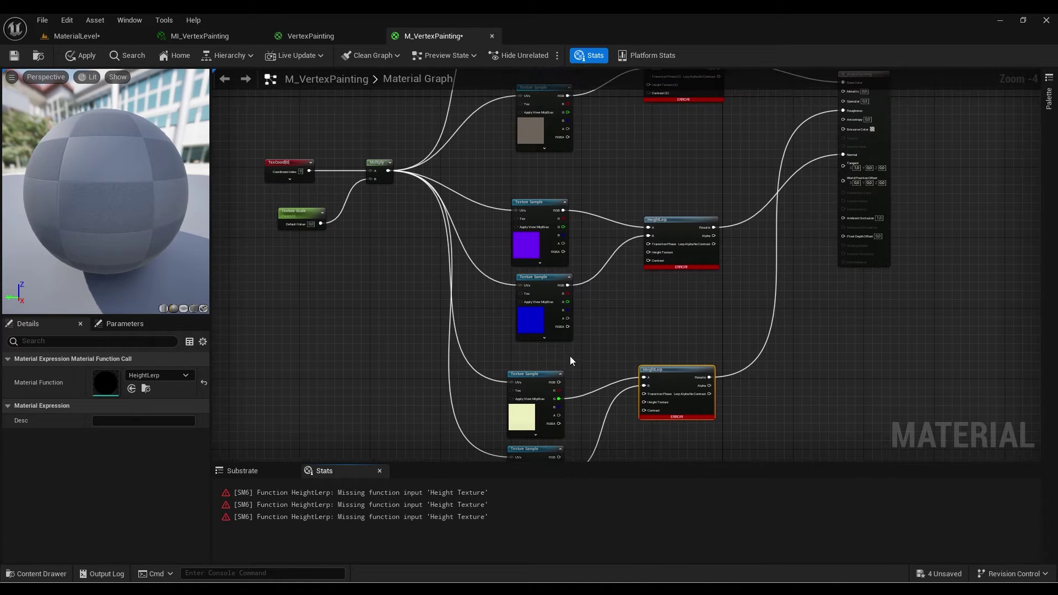
- Connect the brick mask sample's B output to the first HeightLerp's Height Texture input
drag(558, 407, 601, 349)
click(602, 353)
right_drag(602, 353, 625, 320)
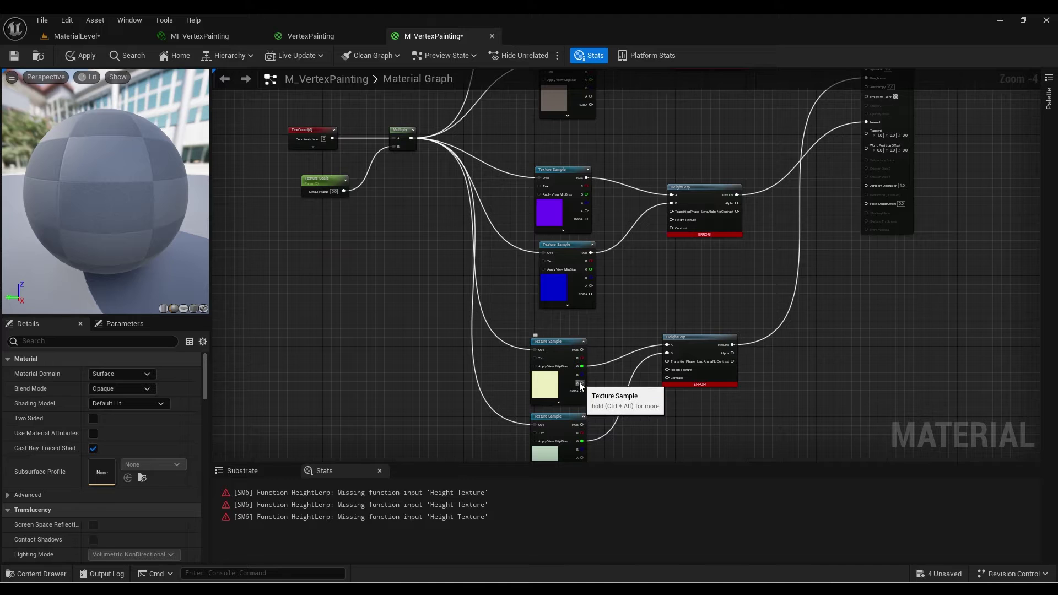
drag(580, 375, 661, 120)
scroll(648, 167, down, 2)
click(657, 122)
scroll(598, 221, up, 1)
right_drag(596, 222, 567, 349)
drag(584, 443, 650, 203)
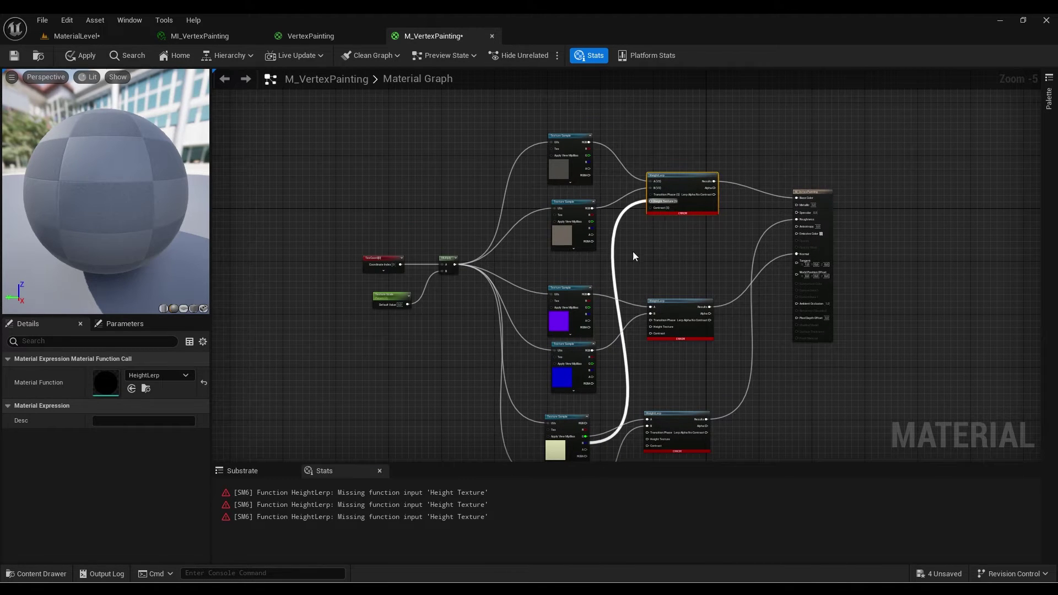
right_drag(558, 452, 581, 331)
scroll(603, 308, up, 3)
click(604, 309)
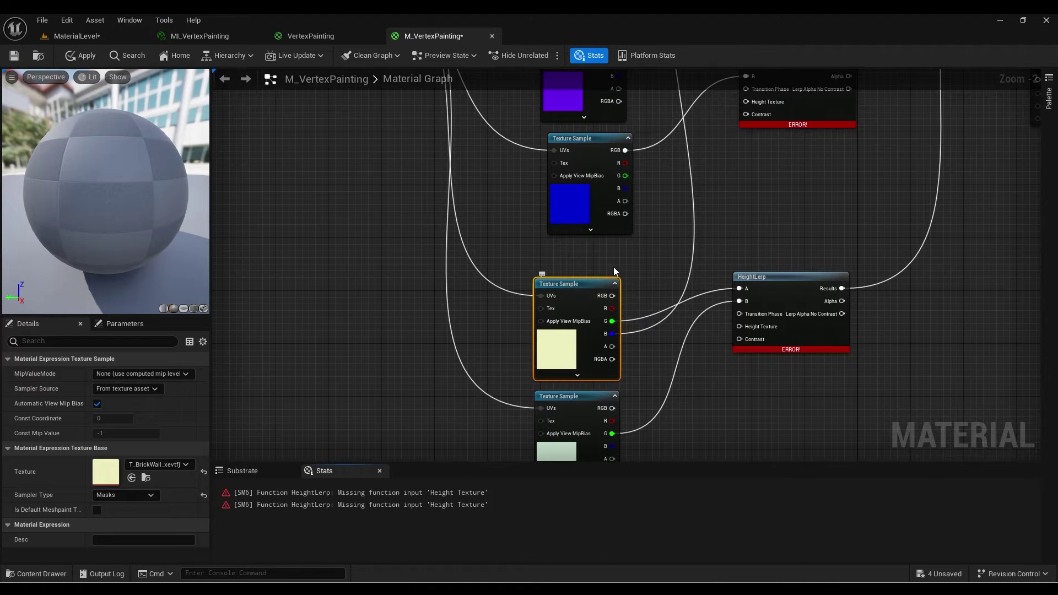
- Add a Constant node between the texture samples and HeightLerp nodes and connect it to the first HeightLerp's Contrast input
right_drag(639, 235, 616, 446)
right_drag(676, 162, 643, 373)
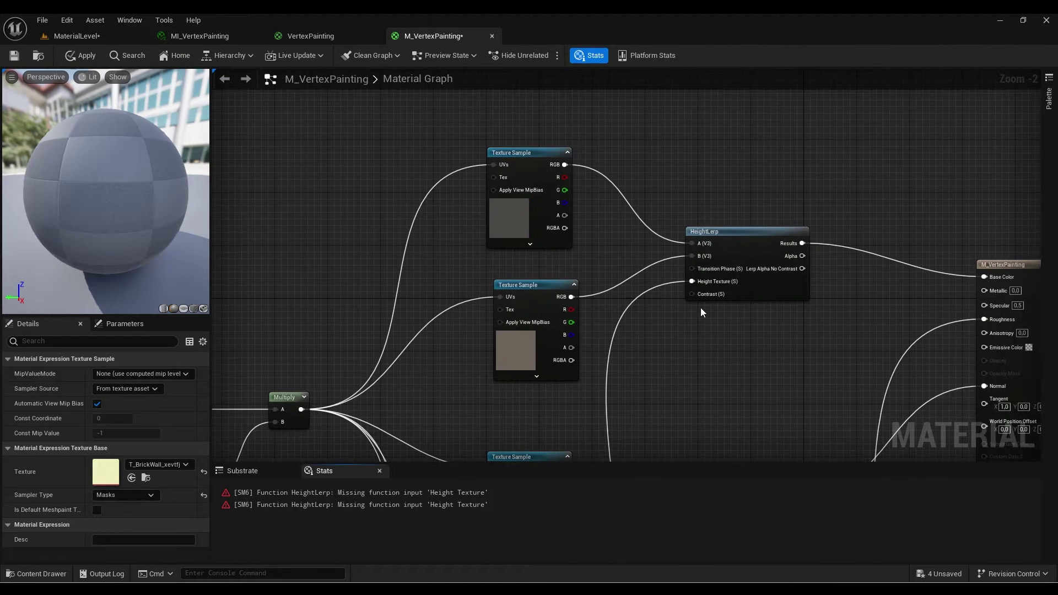
mouse_move(704, 301)
right_down()
mouse_move(688, 339)
mouse_move(676, 269)
mouse_move(690, 296)
right_up()
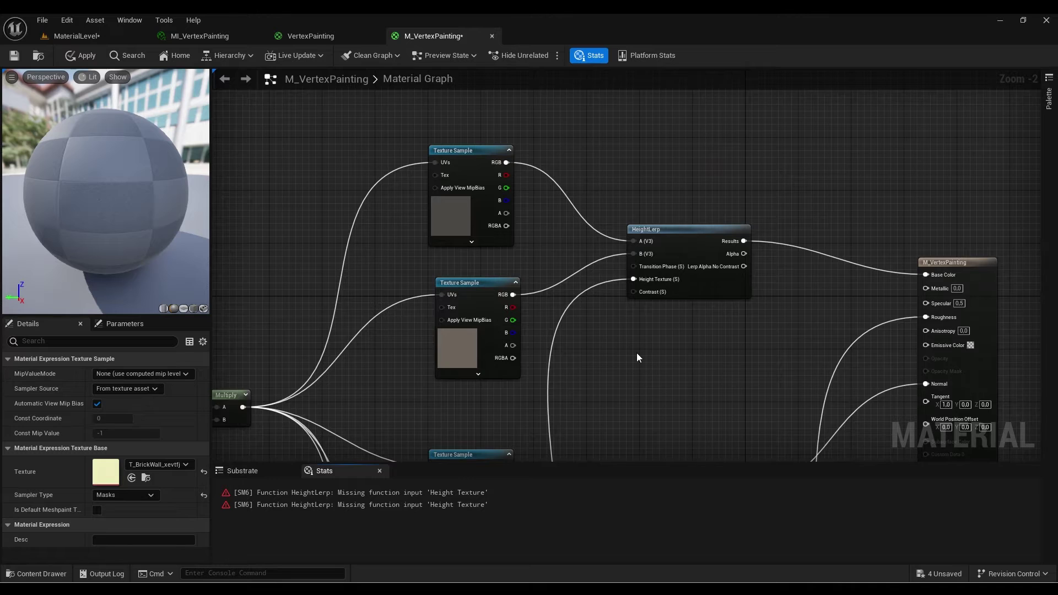
scroll(637, 353, up, 1)
right_drag(638, 353, 590, 300)
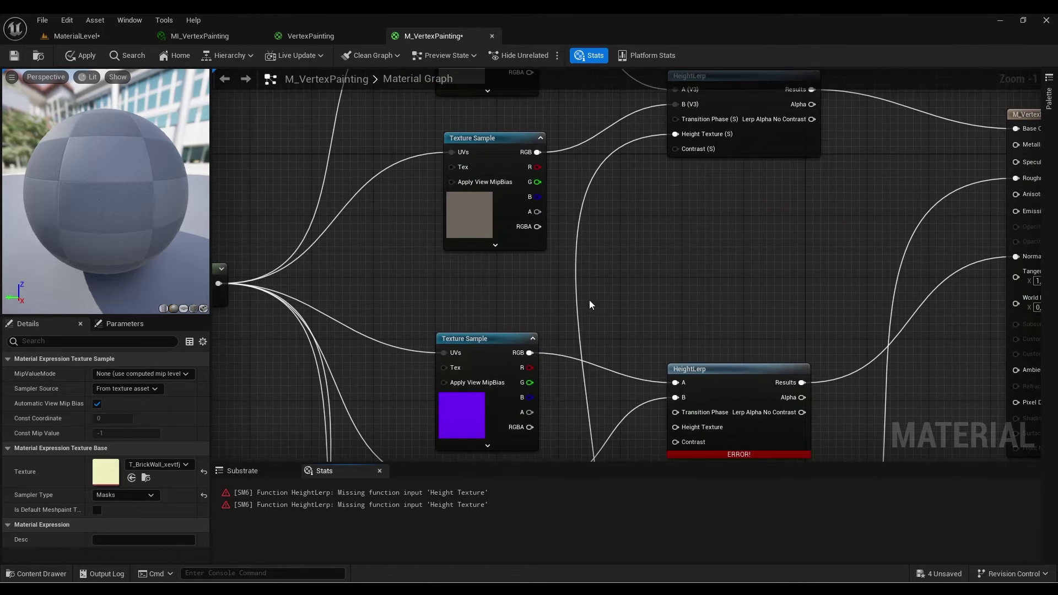
click(591, 300)
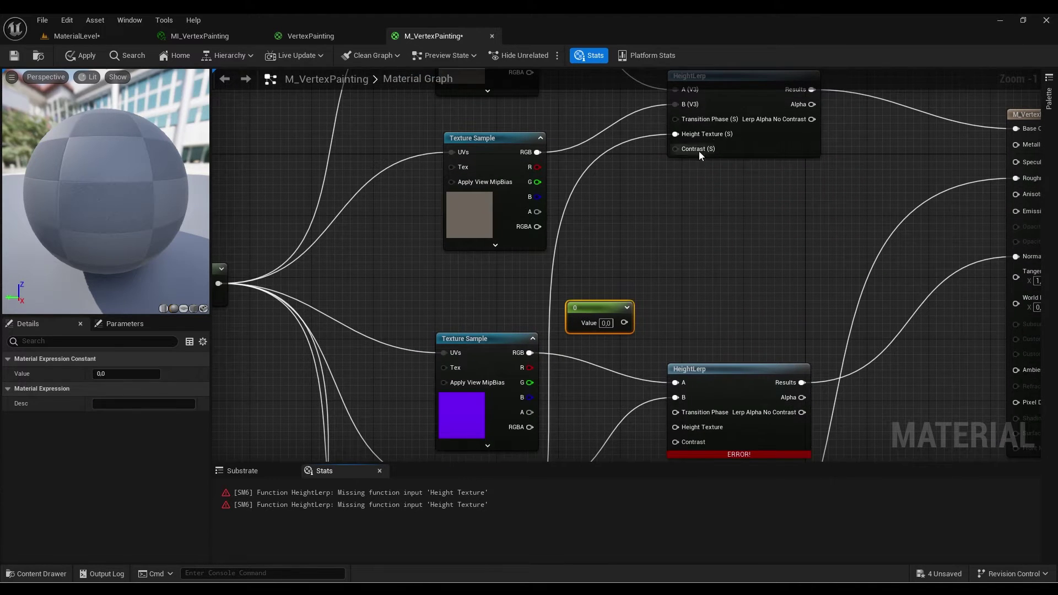
drag(624, 322, 675, 149)
right_drag(603, 251, 613, 219)
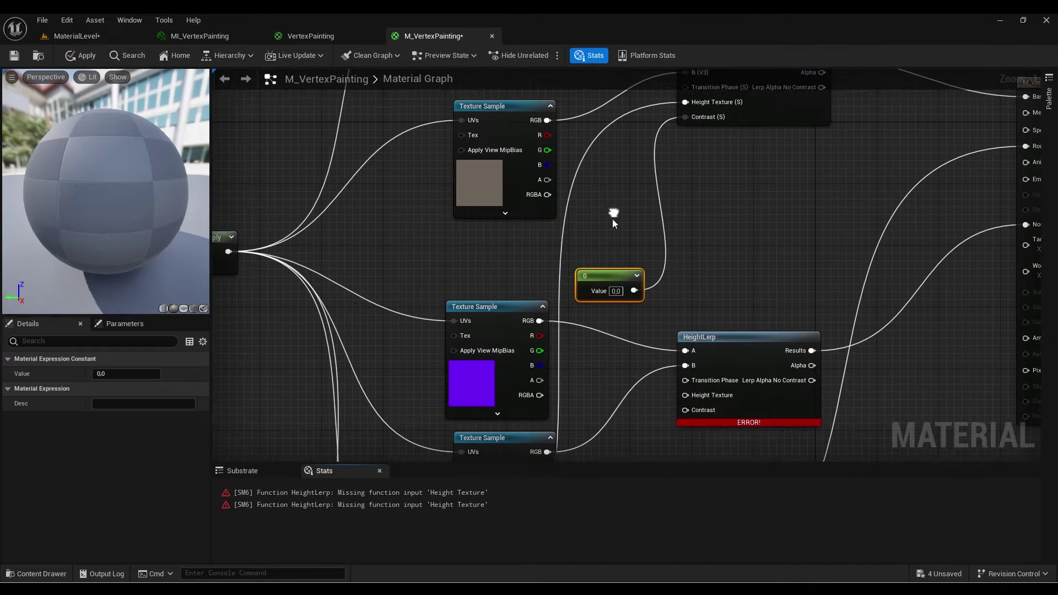
- Set the Constant node's value to 1
click(615, 294)
text(1)
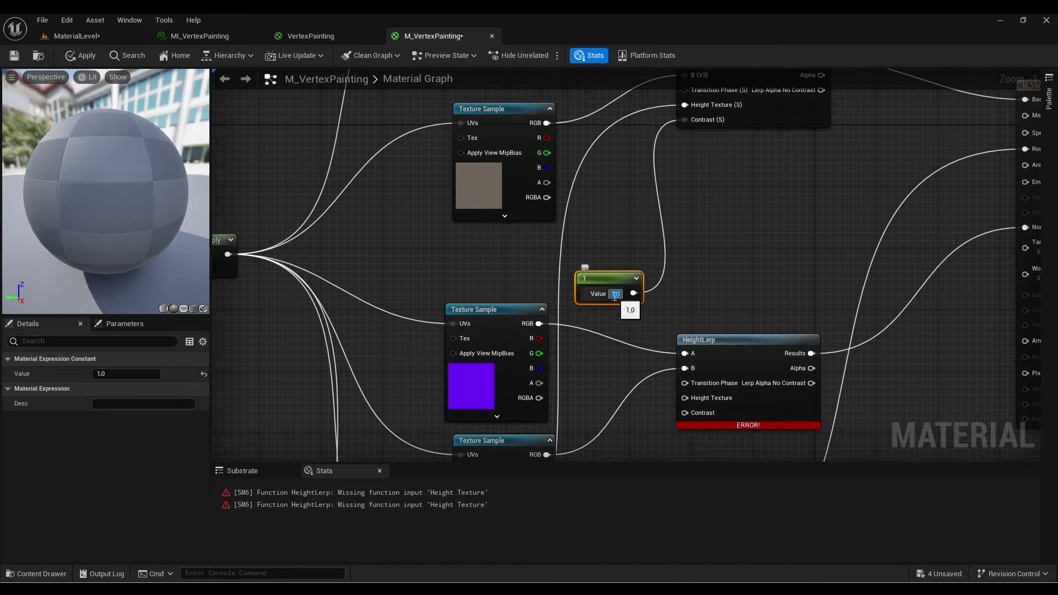
key(Return)
click(625, 246)
right_drag(624, 246, 668, 255)
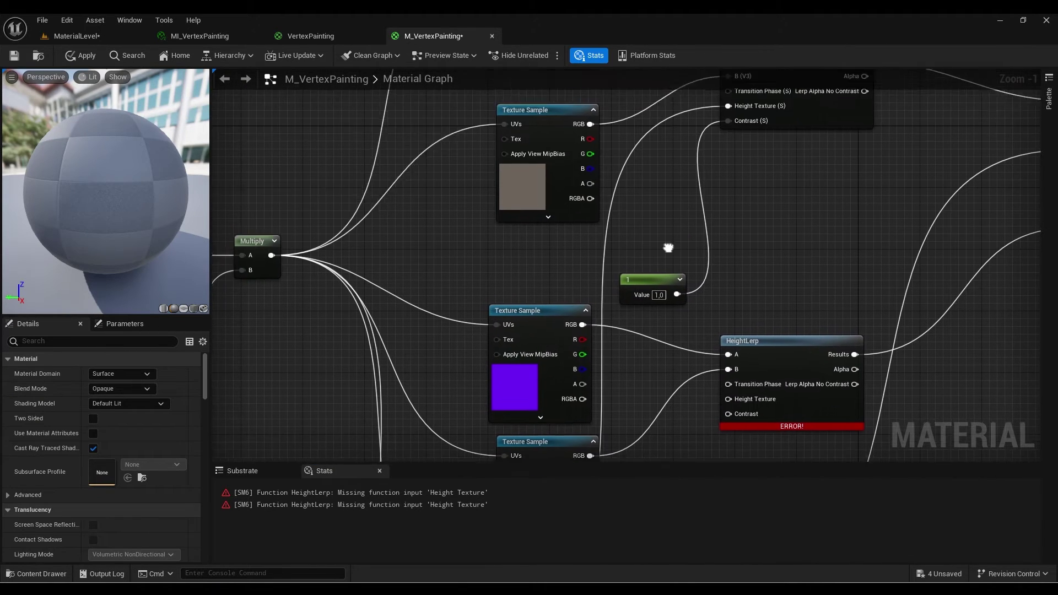
- Connect the Constant node's output to the second HeightLerp's Contrast input
click(660, 284)
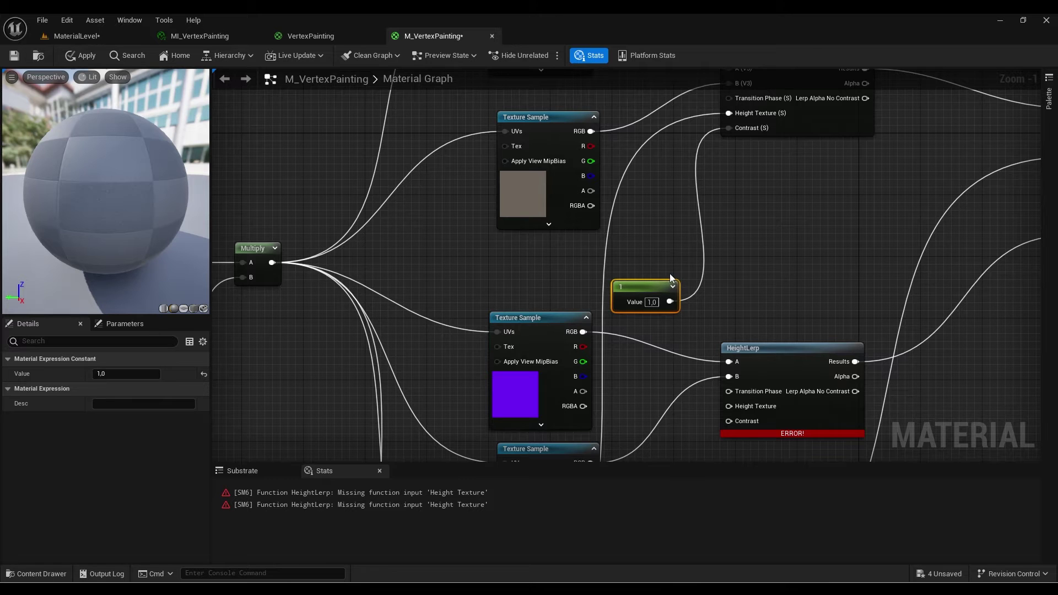
scroll(667, 270, down, 2)
drag(667, 265, 790, 372)
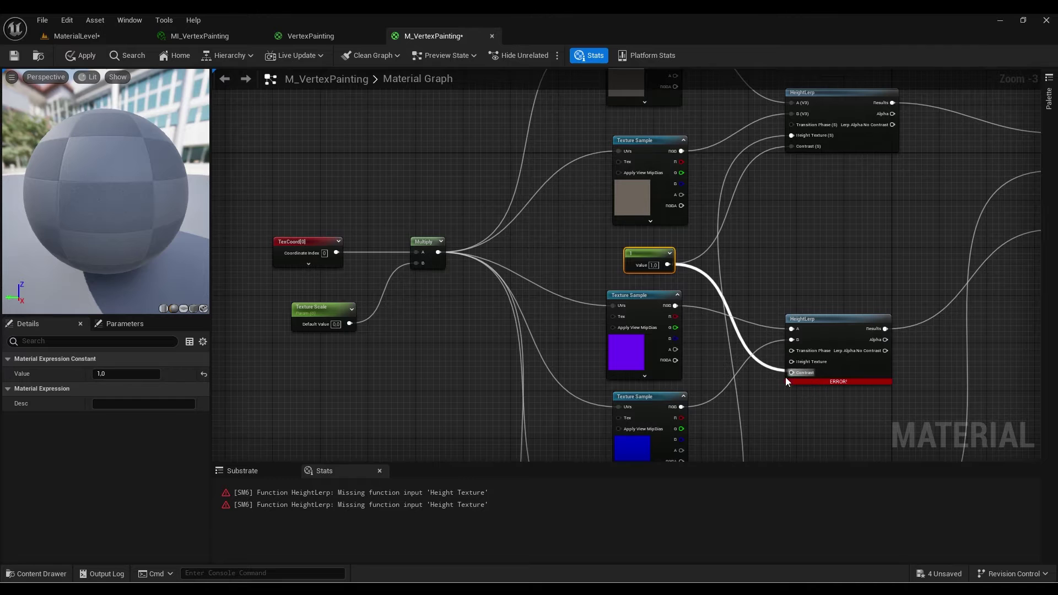
- Connect the brick mask sample's B output to the Height Texture inputs of the second and third HeightLerp nodes
right_drag(785, 377, 749, 225)
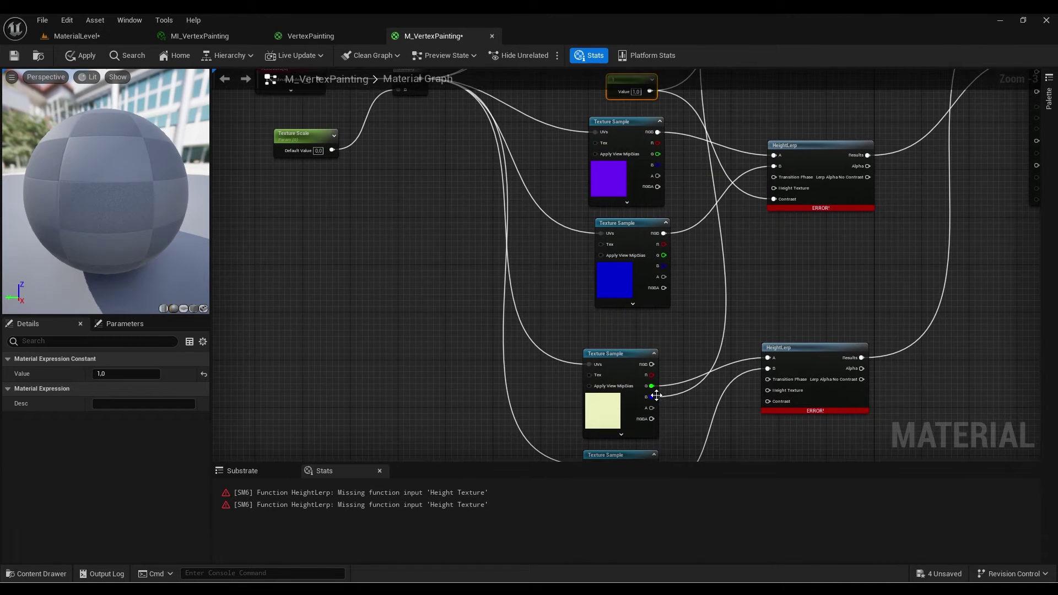
drag(652, 396, 773, 188)
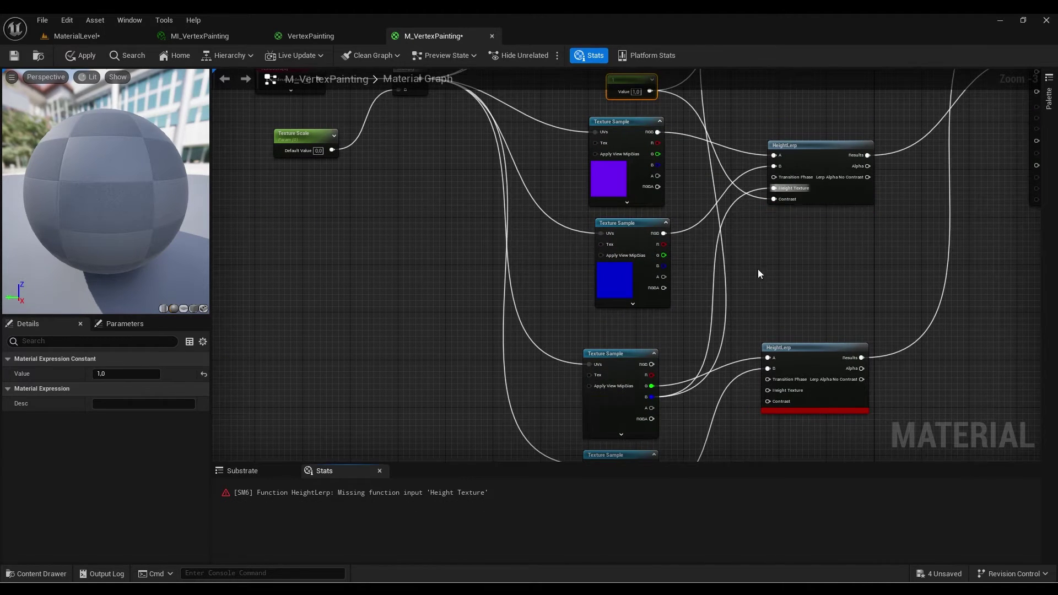
right_drag(758, 268, 755, 154)
drag(658, 278, 772, 268)
right_drag(730, 193, 709, 302)
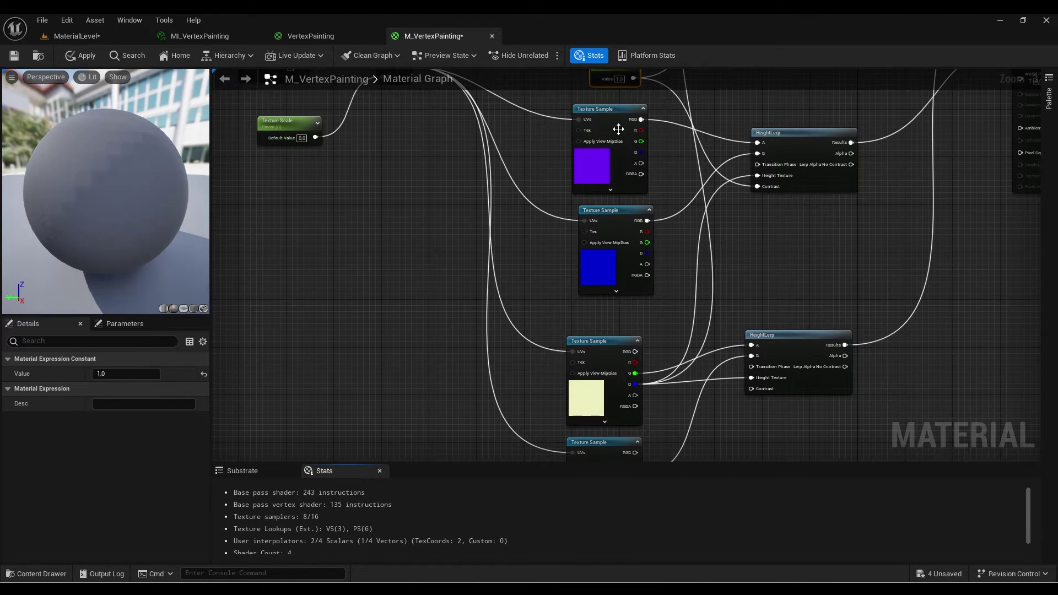
- Connect the Constant node's output to the third HeightLerp's Contrast input
scroll(648, 446, down, 3)
drag(635, 185, 727, 416)
right_drag(748, 251, 782, 322)
- Reposition the second HeightLerp node to tidy its connections
drag(789, 299, 801, 285)
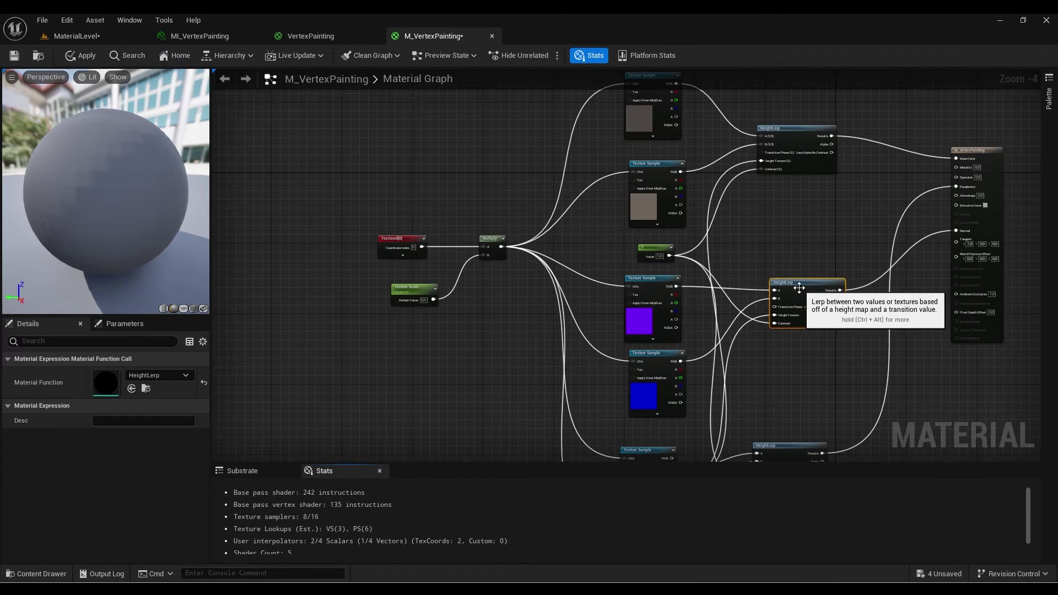
scroll(750, 302, down, 1)
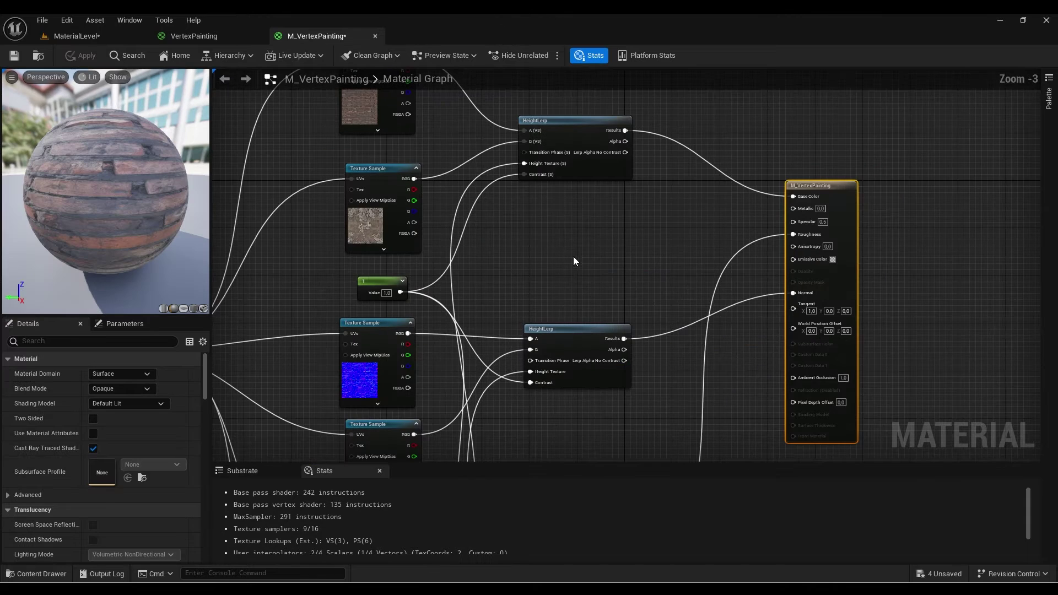
scroll(573, 259, up, 1)
mouse_move(570, 342)
mouse_down()
mouse_move(596, 315)
mouse_move(584, 334)
mouse_up()
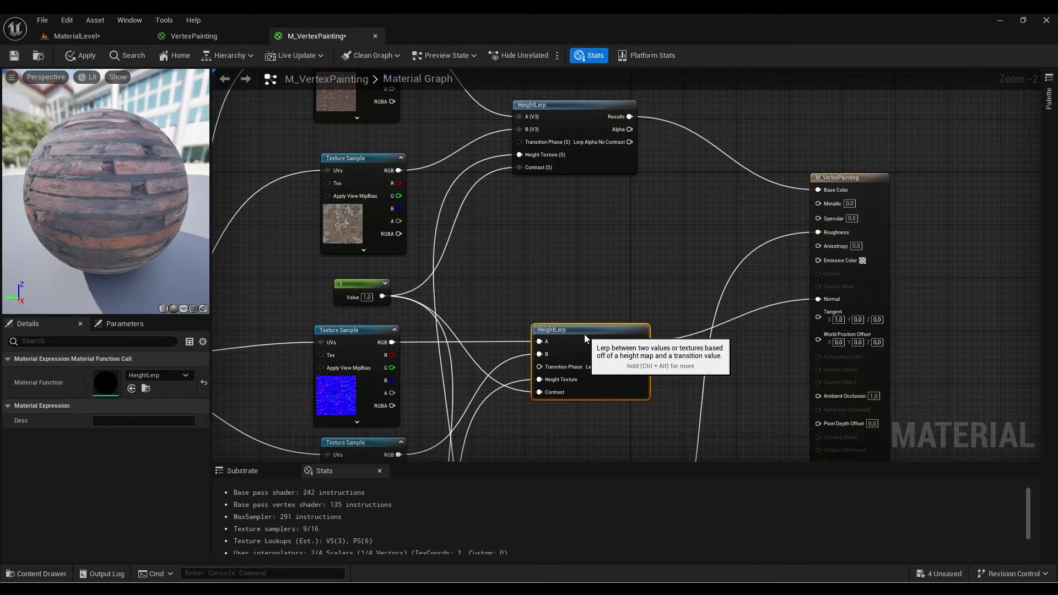
- Create a named reroute declaration called Contrast from the Constant node's output and place it directly beside the constant
right_drag(582, 332, 773, 285)
scroll(472, 216, up, 2)
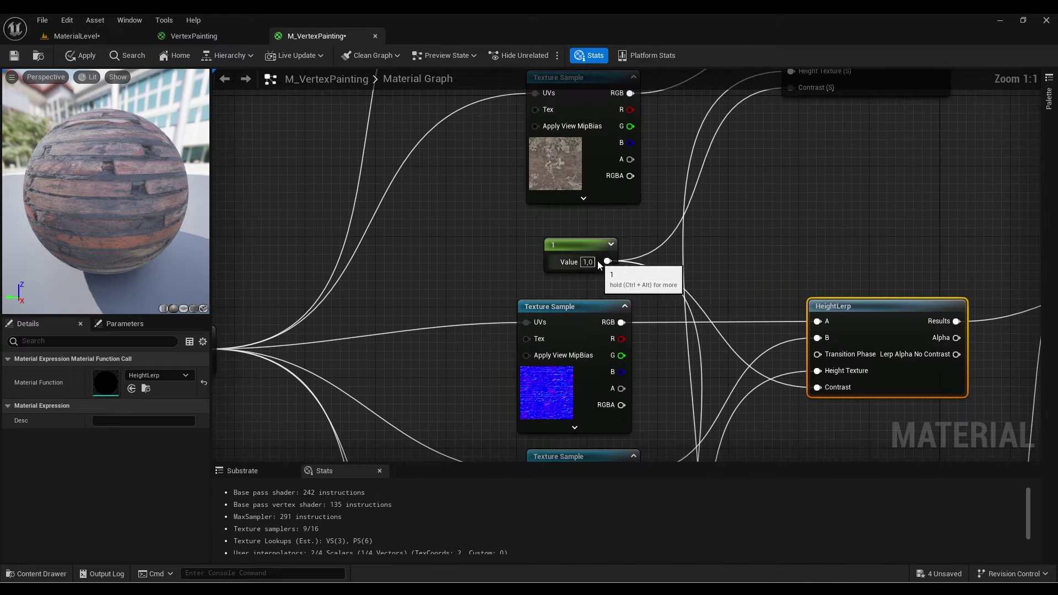
drag(608, 261, 703, 257)
text(add n)
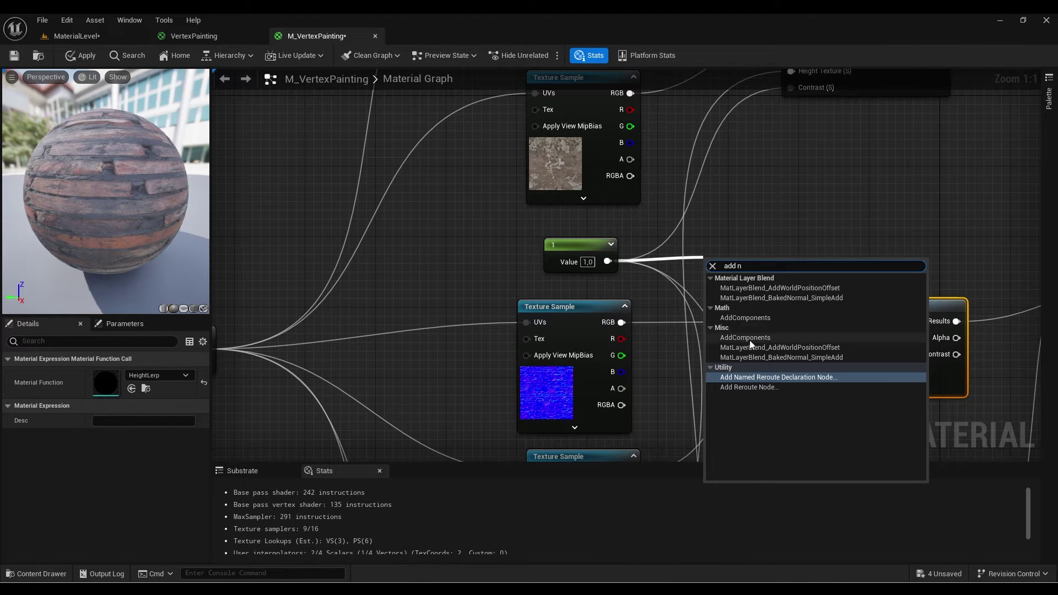
click(755, 378)
text(C)
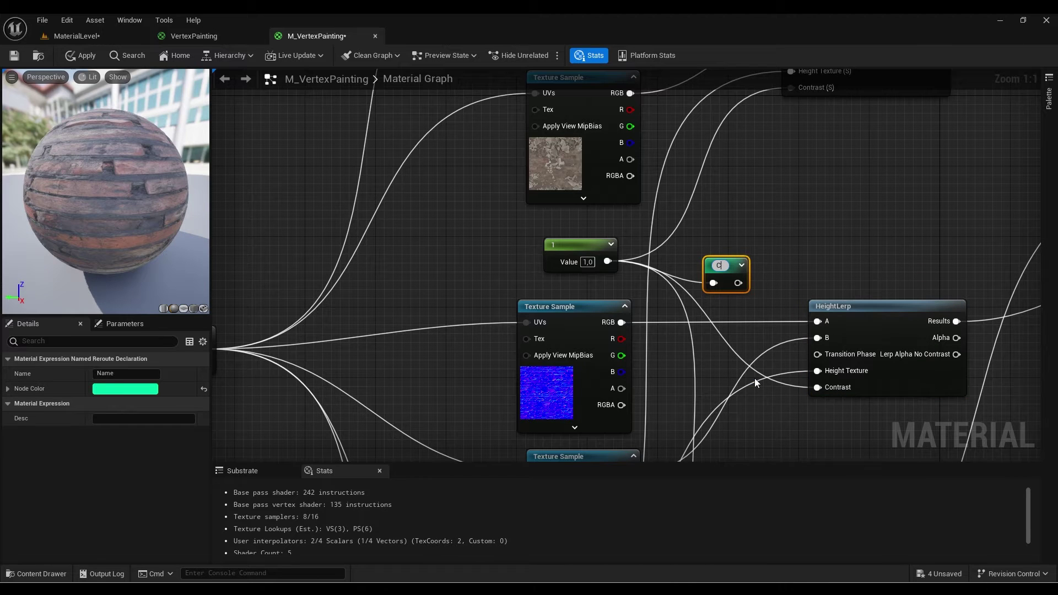
text(ontrast)
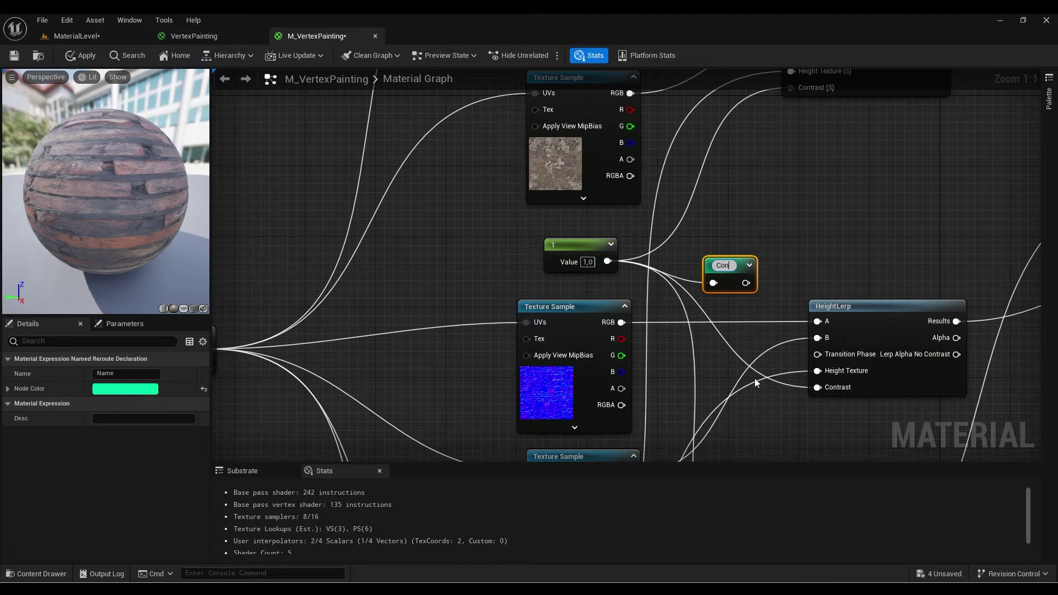
key(Return)
drag(736, 264, 698, 246)
- Add a Contrast named reroute usage node below the second HeightLerp and connect it to that node's Contrast input
right_click(768, 411)
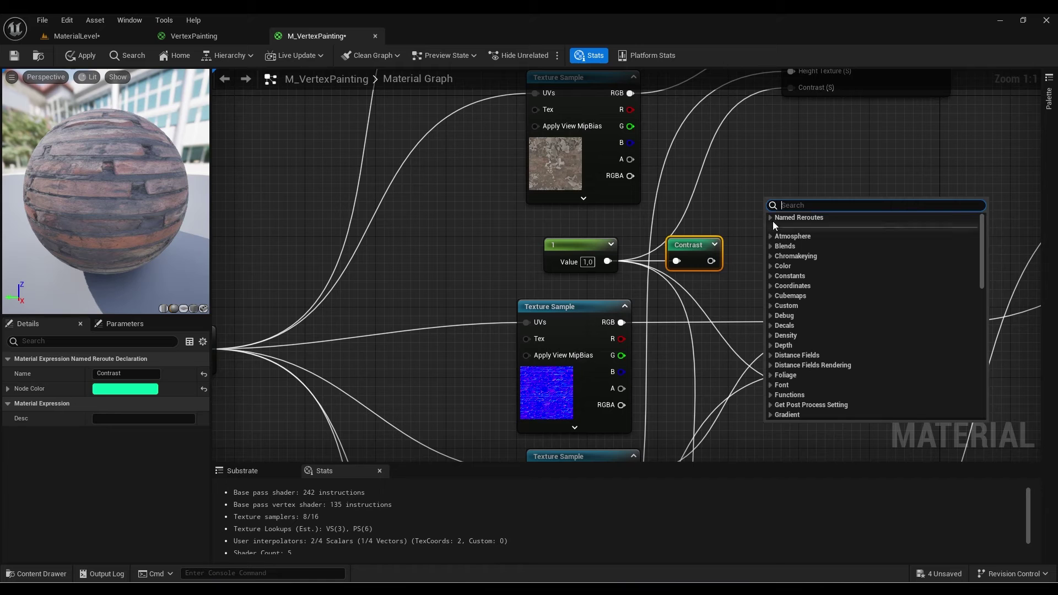
click(786, 406)
drag(781, 446, 817, 387)
right_drag(817, 387, 835, 329)
drag(792, 368, 800, 351)
right_drag(800, 350, 792, 420)
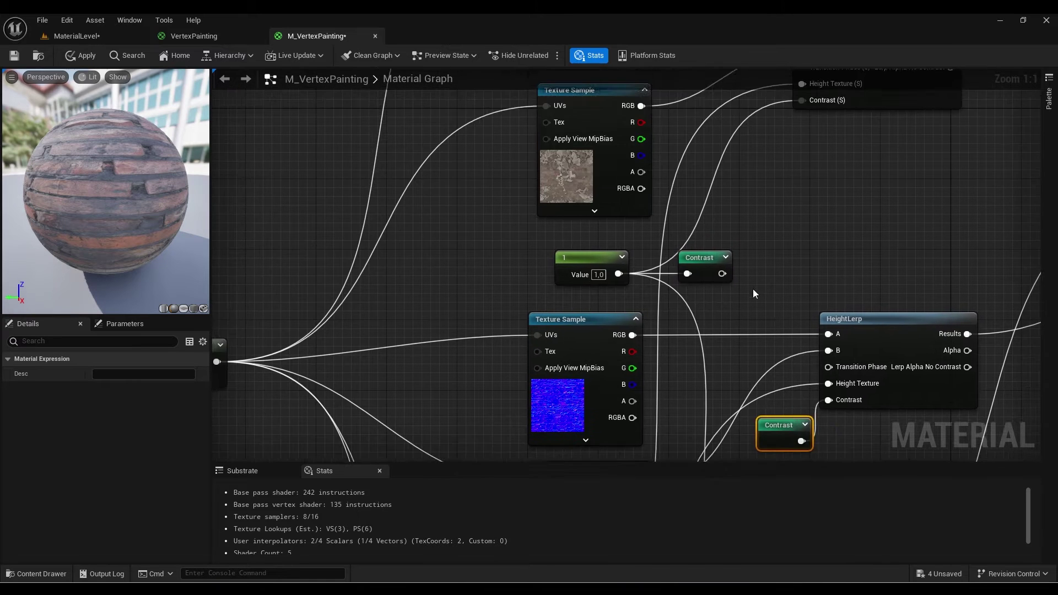
- Add a Contrast named reroute usage below the base color HeightLerp and connect it to that node's Contrast (S) input
right_drag(752, 289, 745, 417)
right_click(786, 244)
click(794, 266)
click(812, 278)
drag(811, 254, 772, 292)
drag(792, 303, 794, 229)
drag(771, 289, 744, 275)
- Add a Contrast named reroute usage beside the roughness HeightLerp and connect it to that node's Contrast input
right_drag(758, 330, 770, 143)
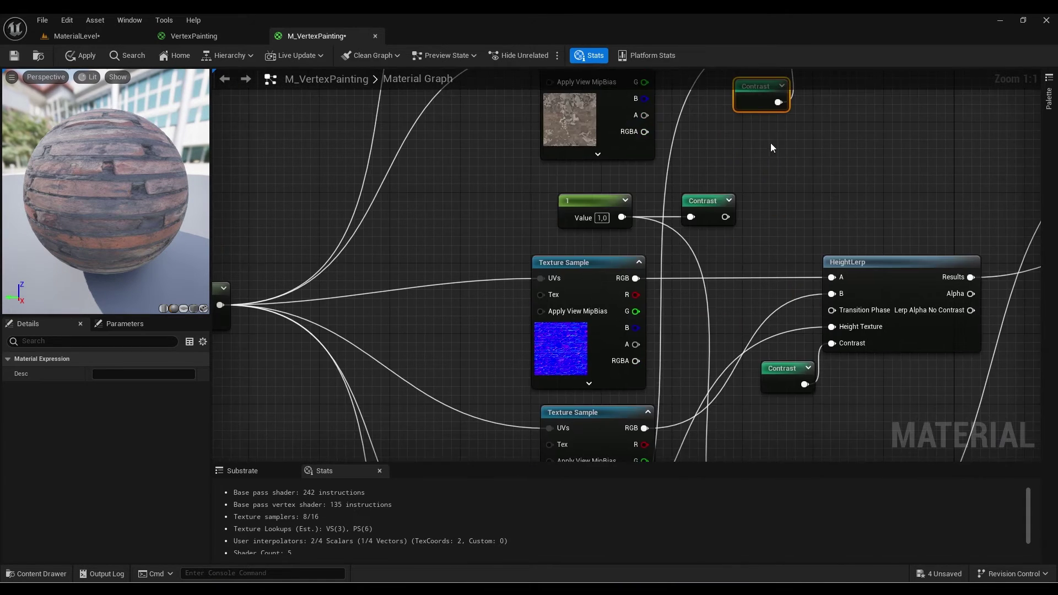
right_drag(731, 408, 729, 72)
right_click(778, 309)
click(798, 338)
drag(803, 319, 796, 267)
click(756, 307)
- Align the second normal map Texture Sample under the first and reposition the normal HeightLerp with its Contrast reroute
scroll(785, 177, down, 3)
right_drag(779, 131, 757, 317)
scroll(625, 200, up, 2)
right_drag(624, 200, 609, 243)
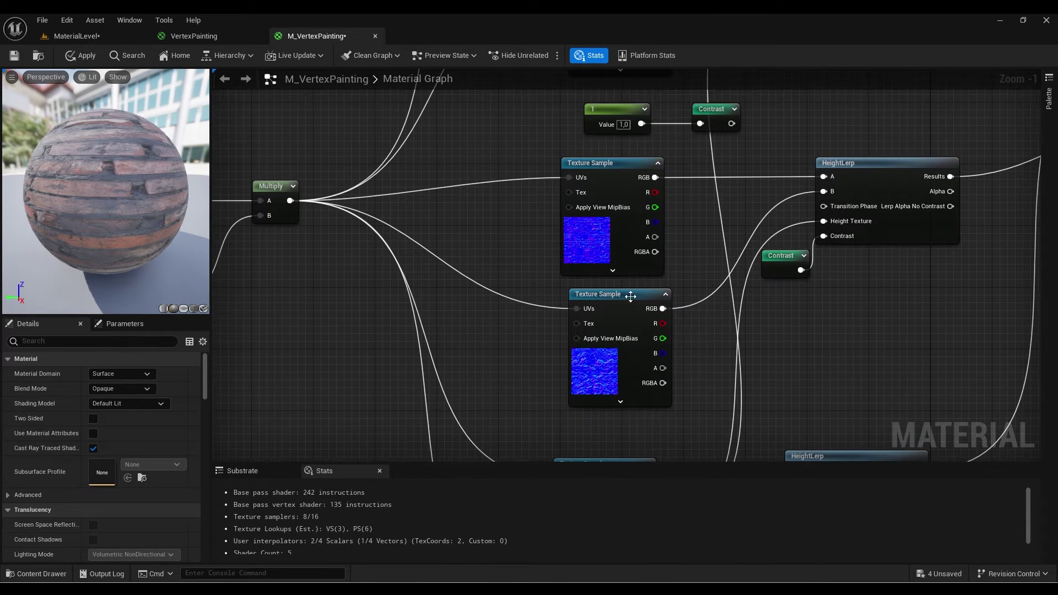
drag(628, 309, 616, 302)
right_drag(617, 302, 645, 318)
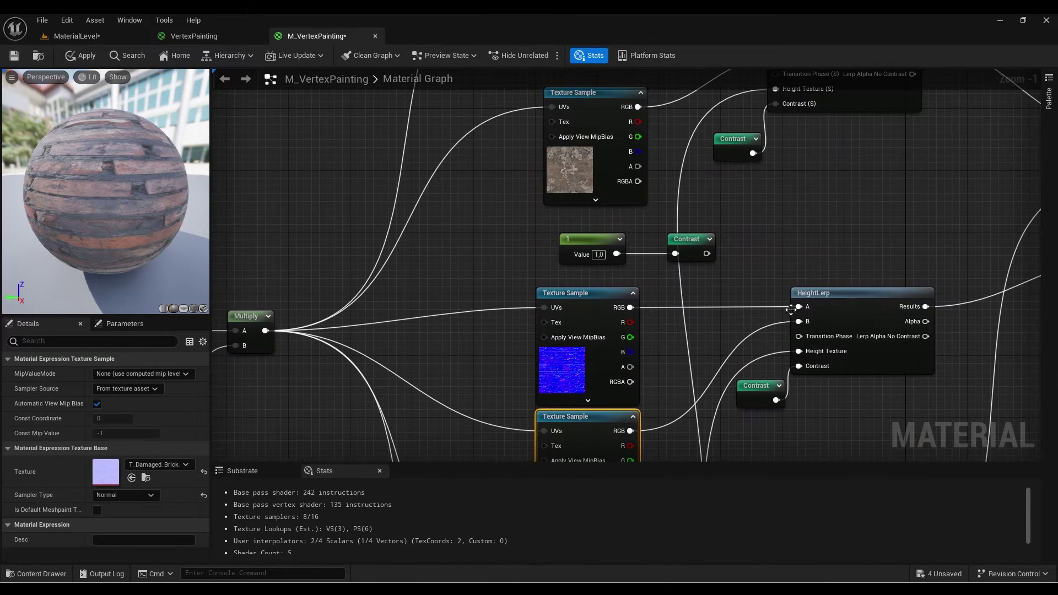
drag(859, 293, 890, 278)
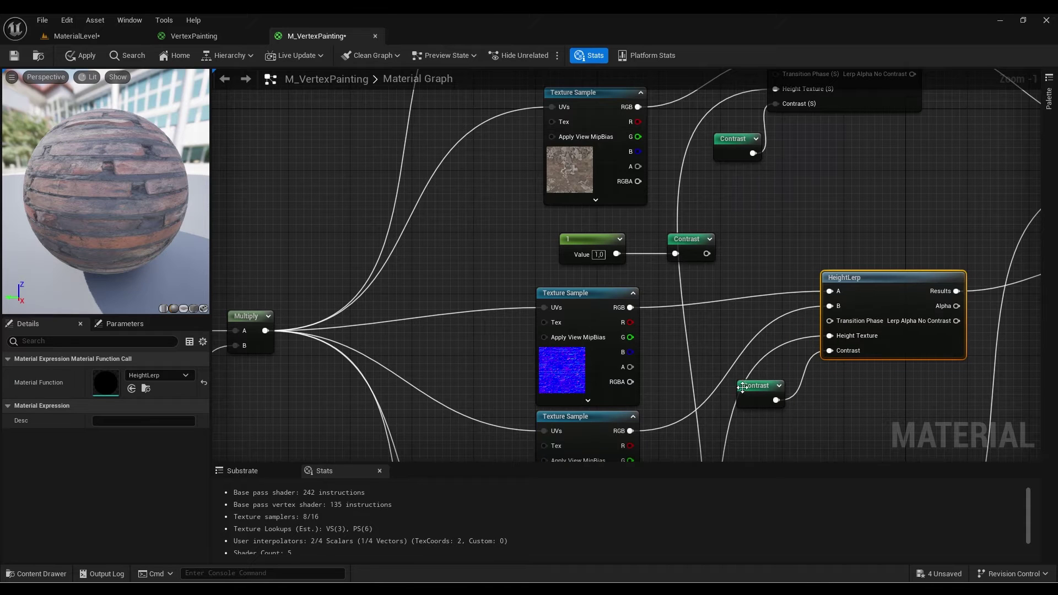
drag(757, 389, 764, 405)
- Shift the roughness HeightLerp slightly away from its Texture Sample nodes
scroll(765, 405, down, 8)
scroll(772, 285, up, 5)
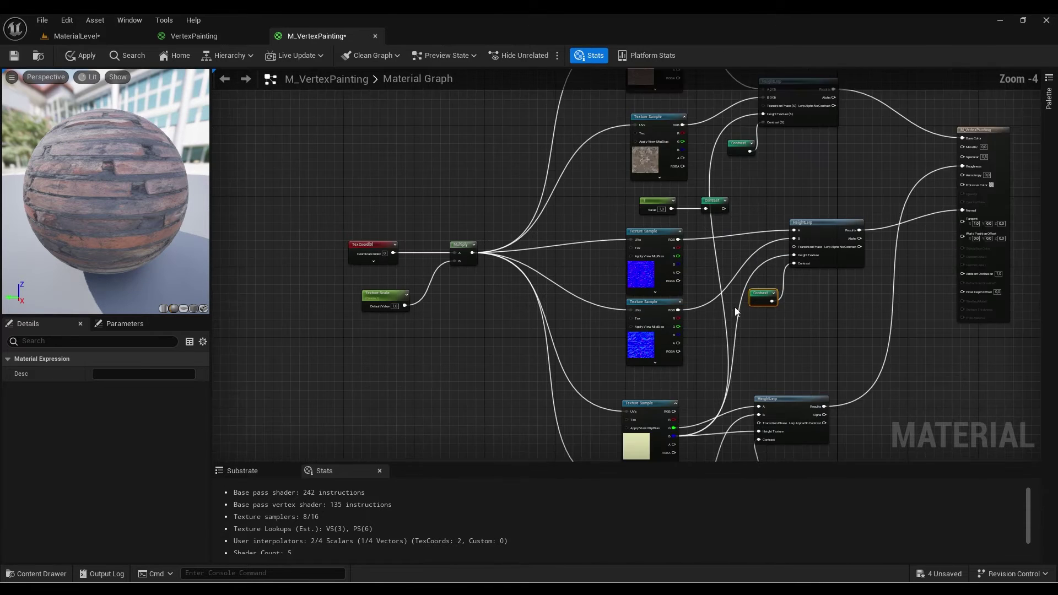
scroll(689, 312, up, 2)
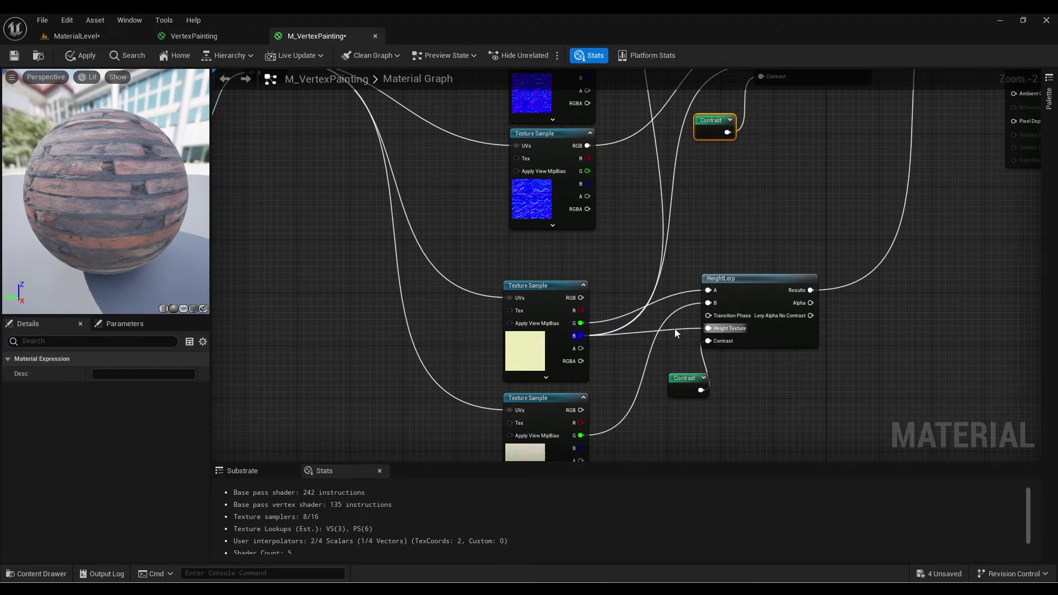
click(725, 278)
drag(725, 278, 731, 279)
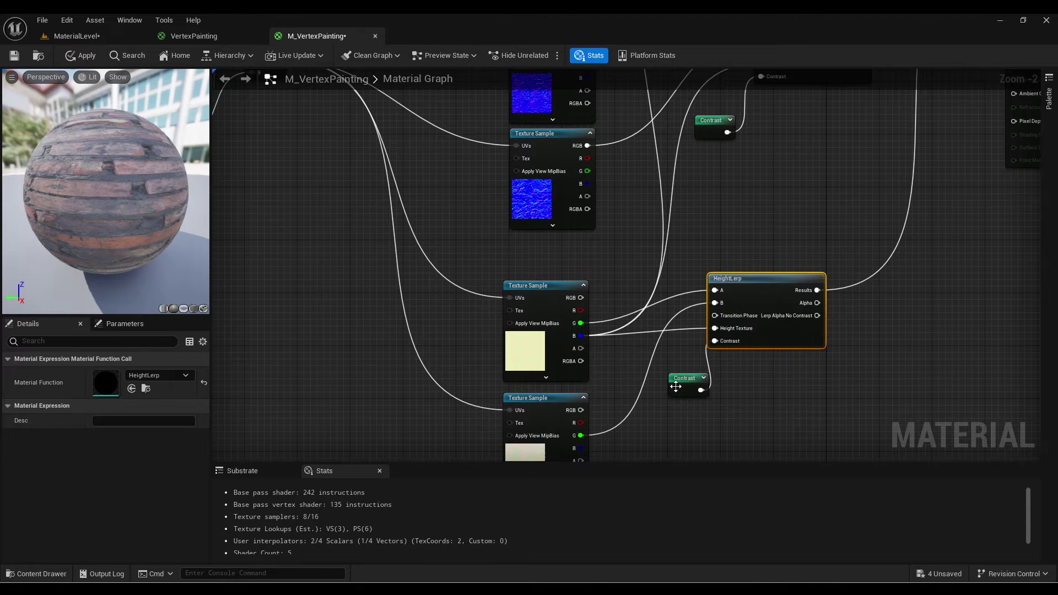
double_click(675, 387)
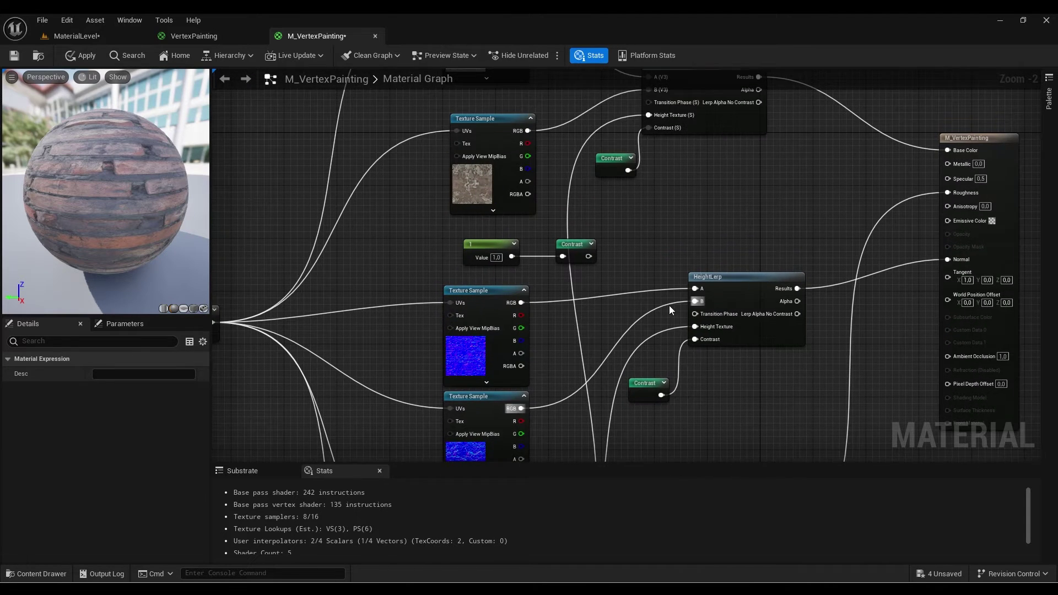
- Add a Vertex Color node beside the normal HeightLerp and connect its red output to the Transition Phase input
right_drag(669, 305, 666, 264)
scroll(666, 264, up, 2)
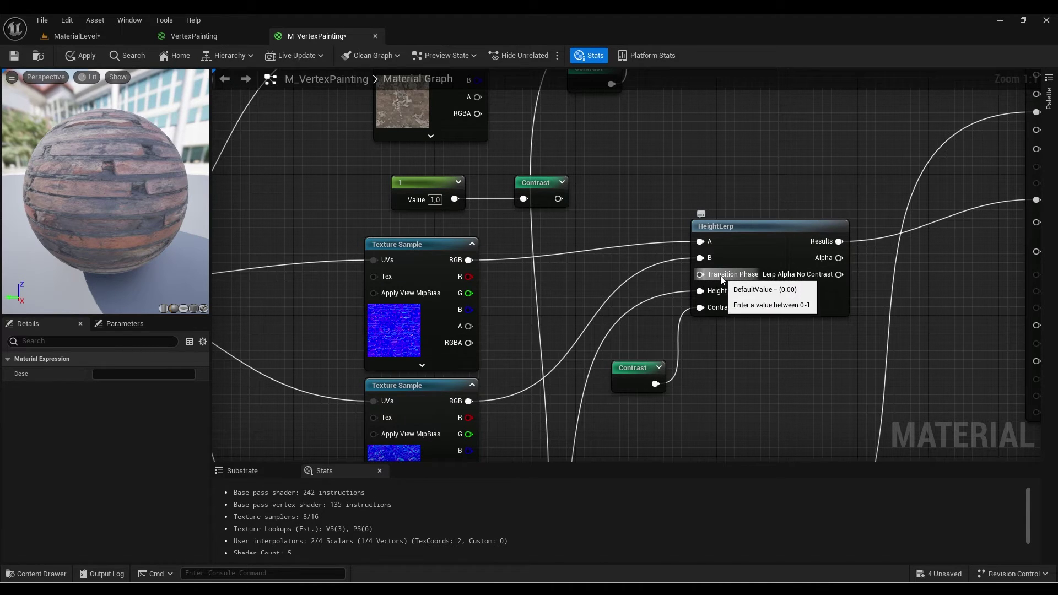
right_click(757, 377)
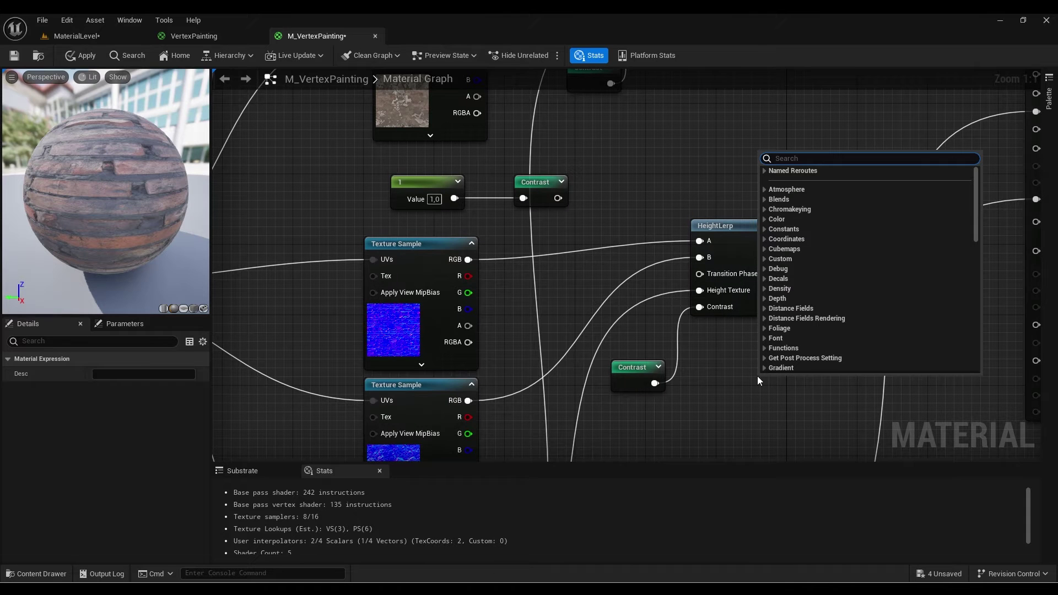
text(verte)
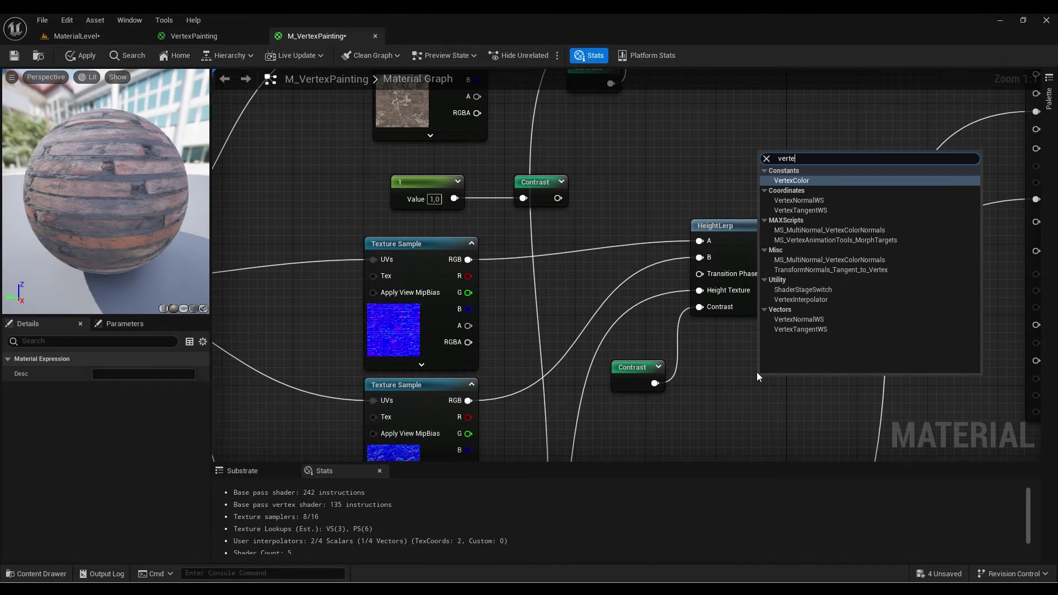
click(791, 181)
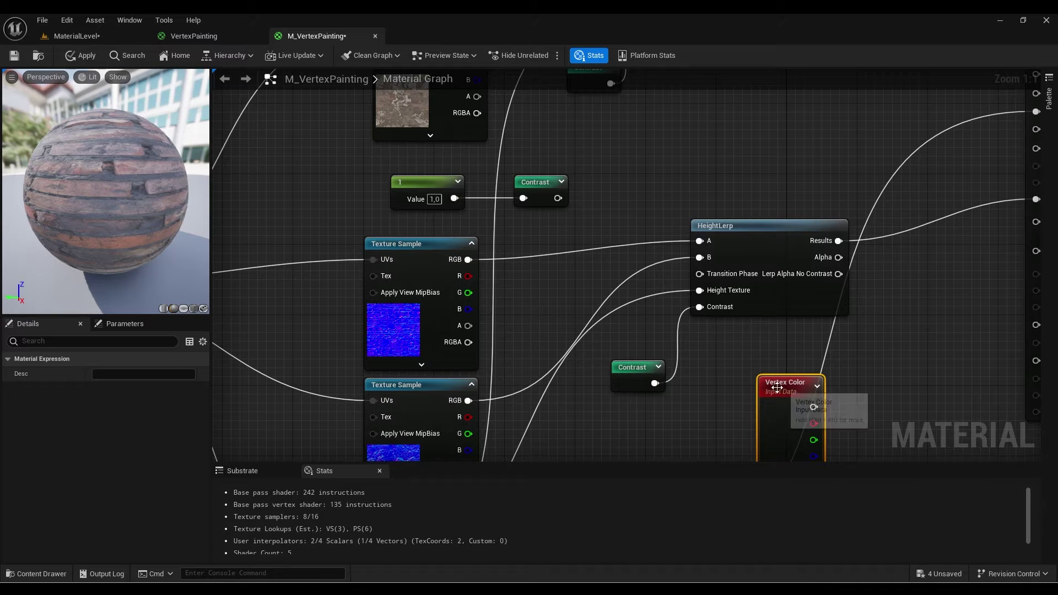
drag(771, 388, 600, 118)
right_drag(617, 215, 715, 211)
drag(717, 124, 647, 246)
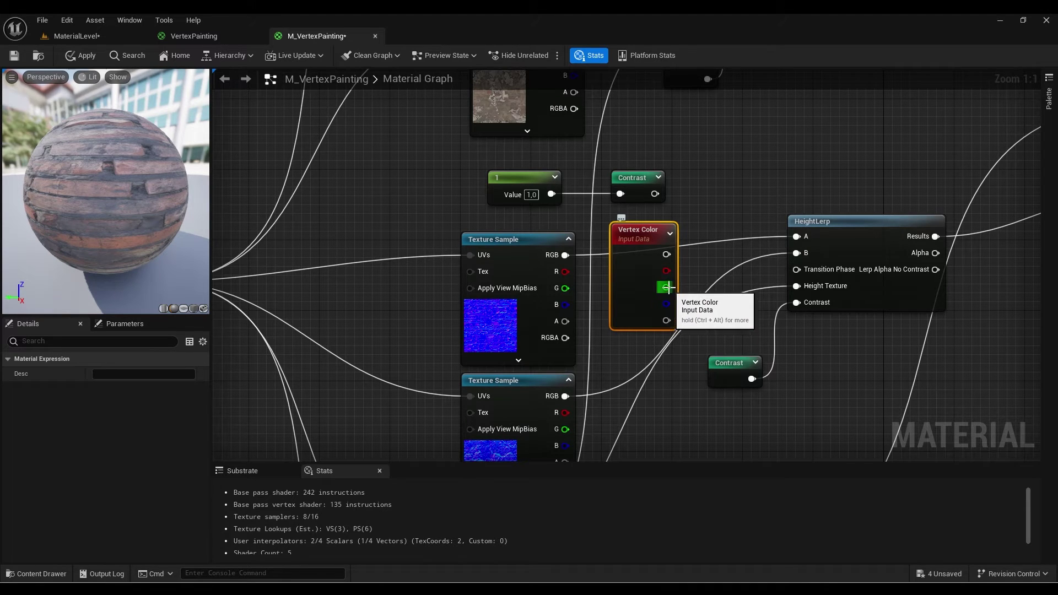
drag(665, 271, 798, 270)
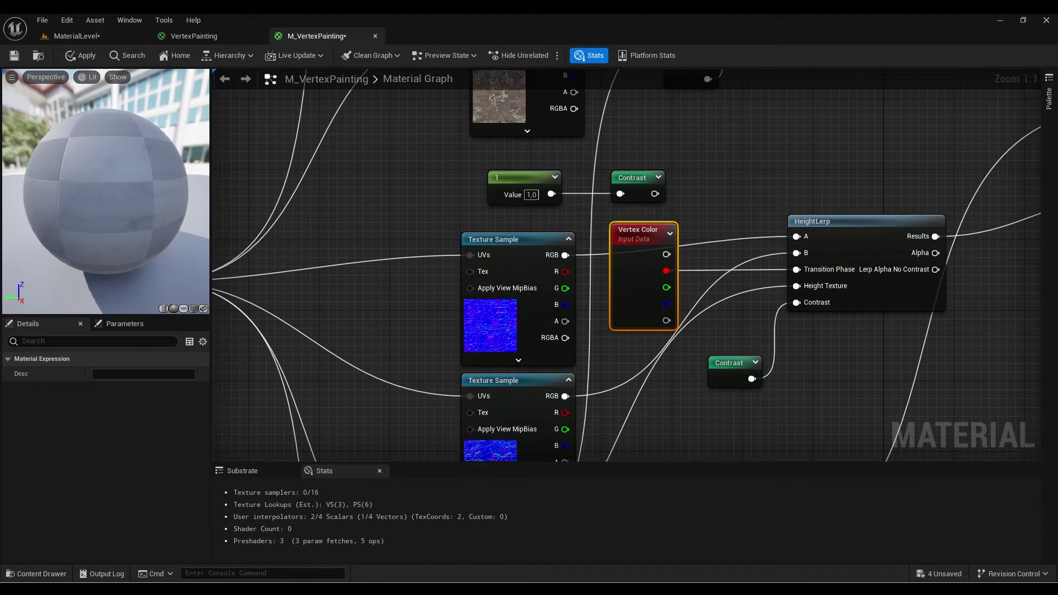
- Move the Vertex Color node to the empty graph area above the texture coordinate nodes
scroll(684, 359, down, 5)
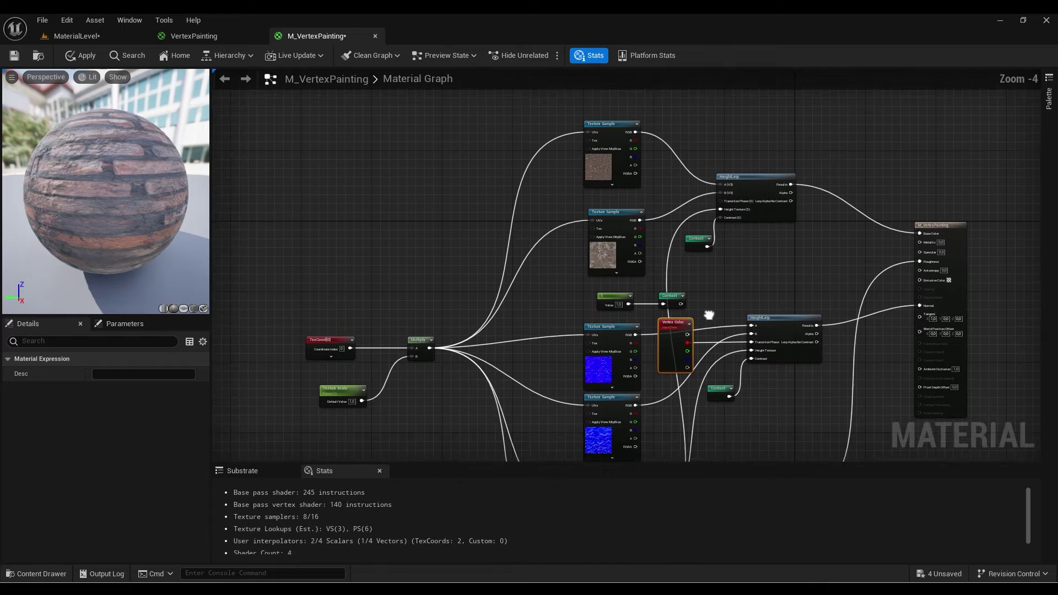
drag(683, 360, 375, 262)
scroll(345, 265, up, 5)
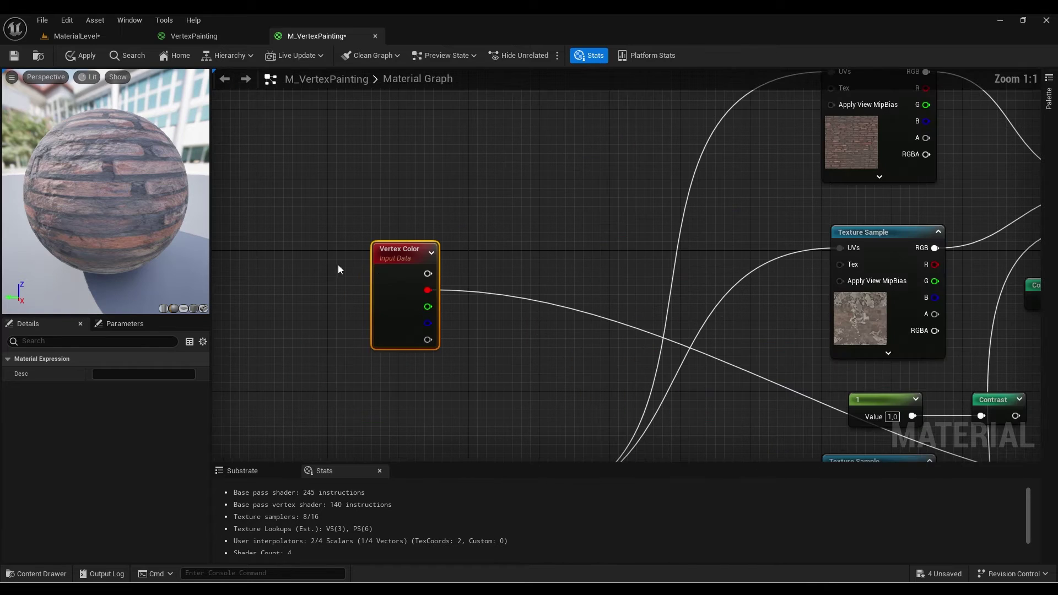
- Create a named reroute declaration called VertexColorRed from the Vertex Color node's red output
drag(427, 290, 532, 239)
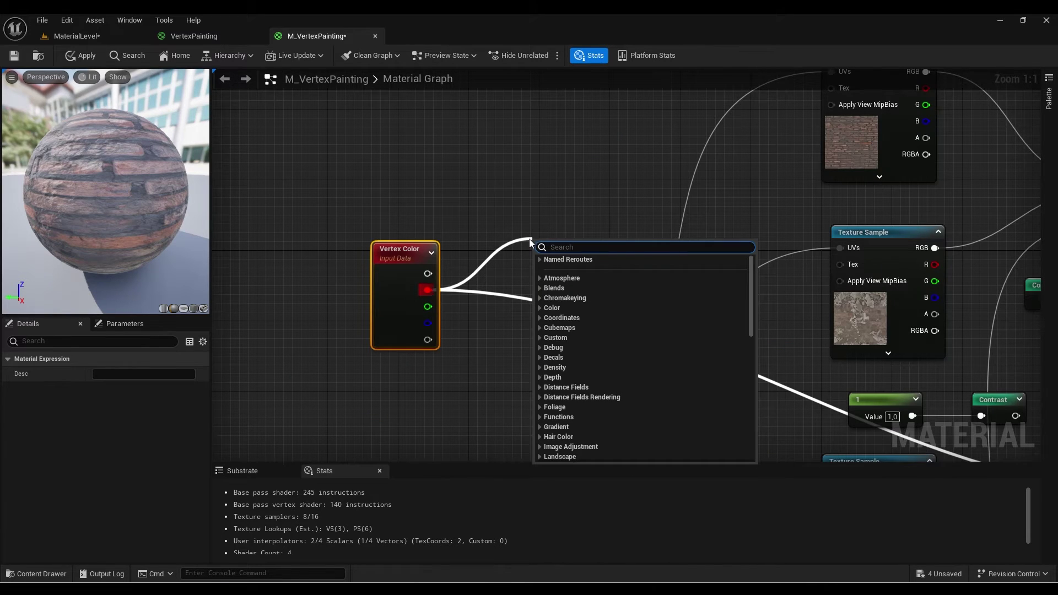
text(add na)
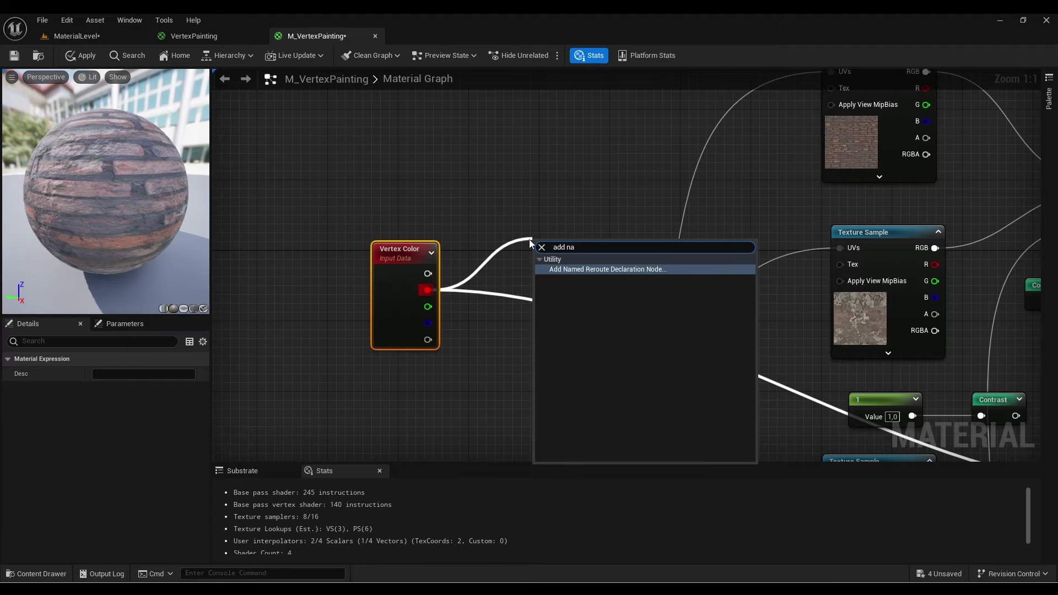
click(557, 269)
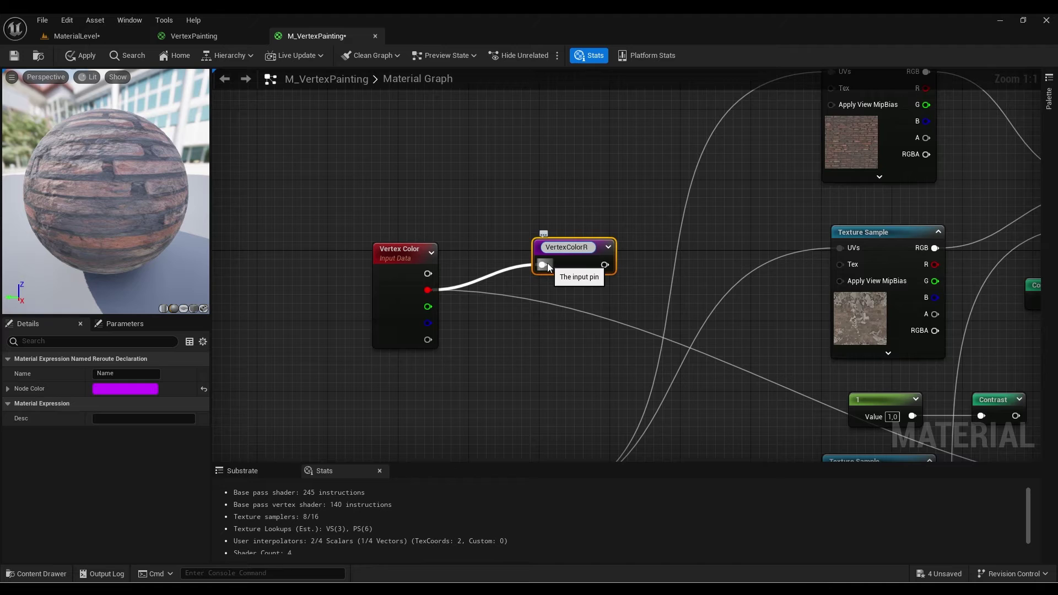
click(541, 166)
drag(540, 247, 522, 247)
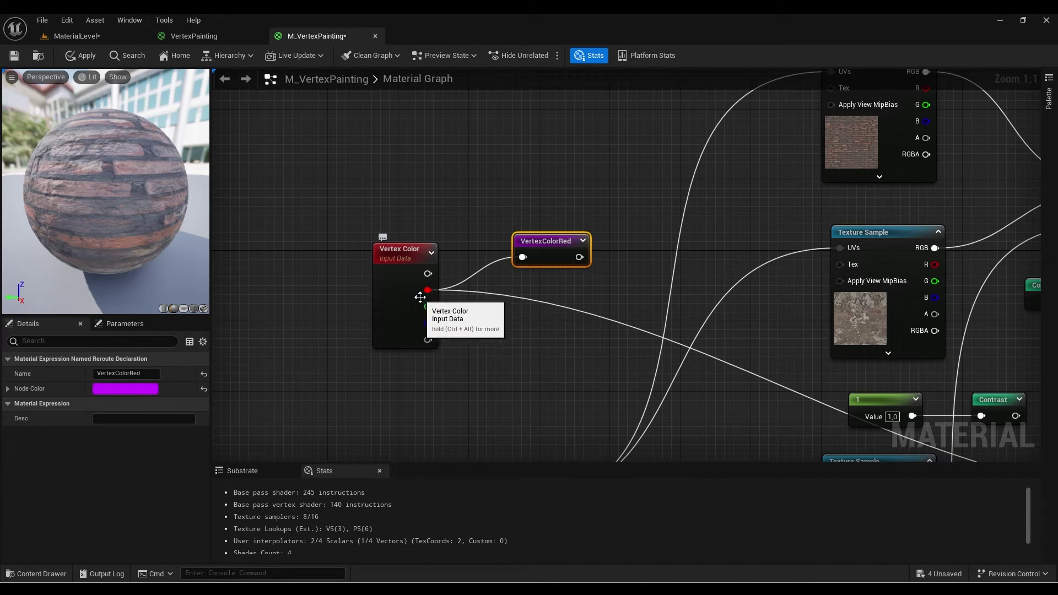
- Remove the direct red link from Vertex Color to the normal HeightLerp and place the VertexColorRed declaration closer to its source
alt+click(484, 292)
right_drag(514, 302, 462, 328)
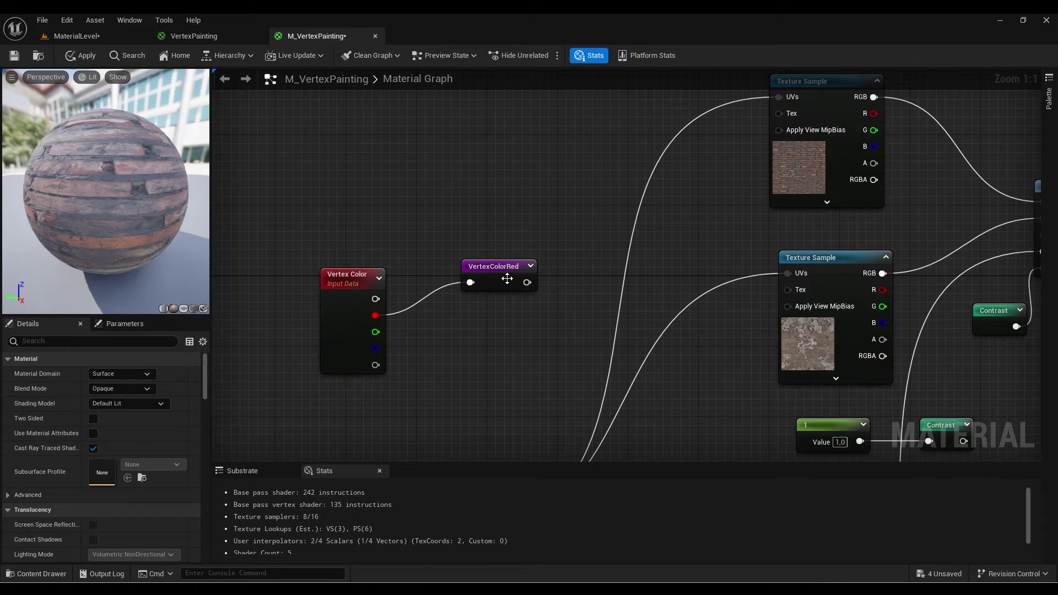
drag(507, 278, 490, 296)
- Add a VertexColorRed reroute usage between the color textures and connect it to the base color HeightLerp's Transition Phase (S) input
right_drag(555, 290, 397, 276)
right_drag(911, 357, 750, 357)
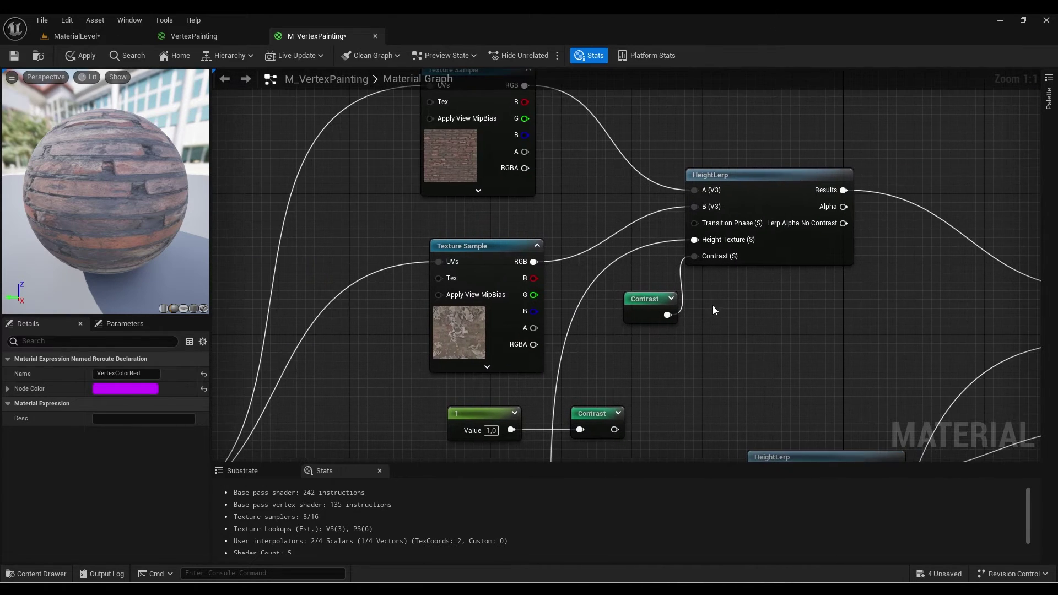
right_drag(650, 283, 687, 345)
right_click(618, 257)
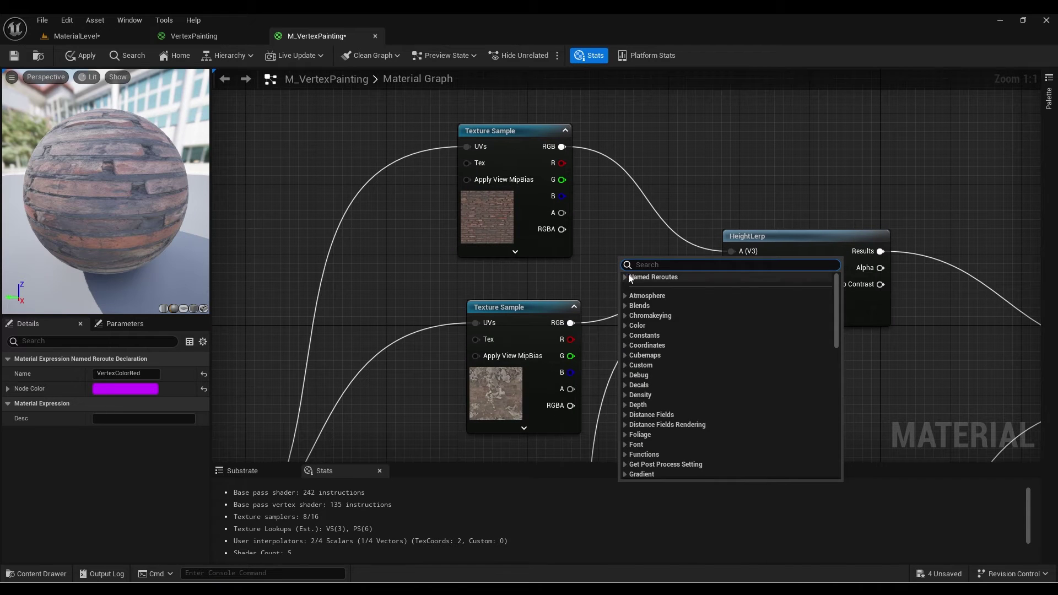
click(627, 276)
click(642, 298)
drag(684, 280, 731, 301)
- Paste a VertexColorRed reroute usage beside the normal HeightLerp, connect it to Transition Phase and position it left of the node
scroll(685, 401, down, 4)
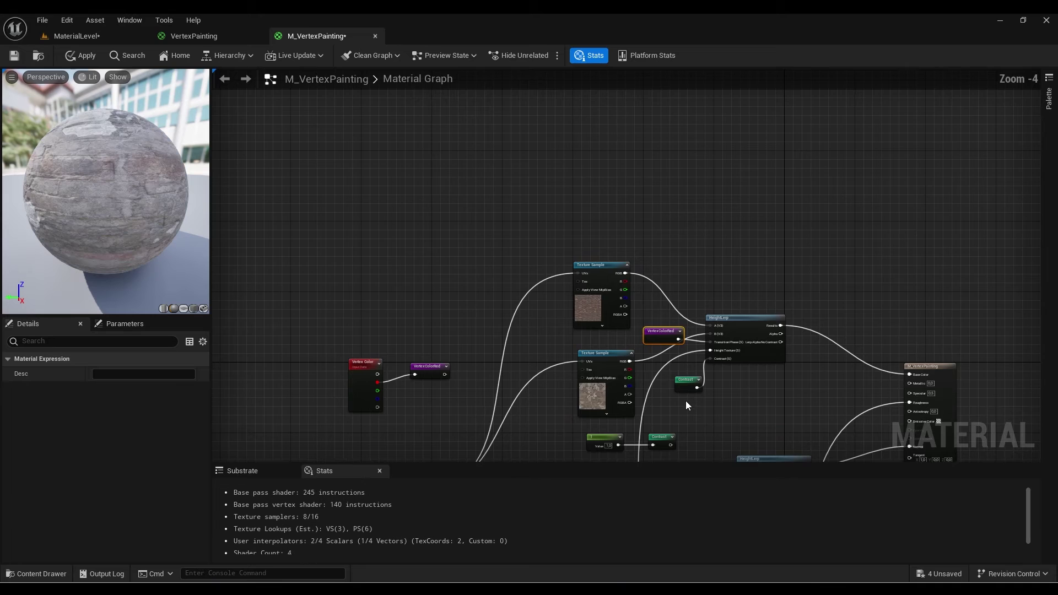
right_drag(686, 401, 686, 277)
scroll(700, 302, up, 4)
key(ctrl+v)
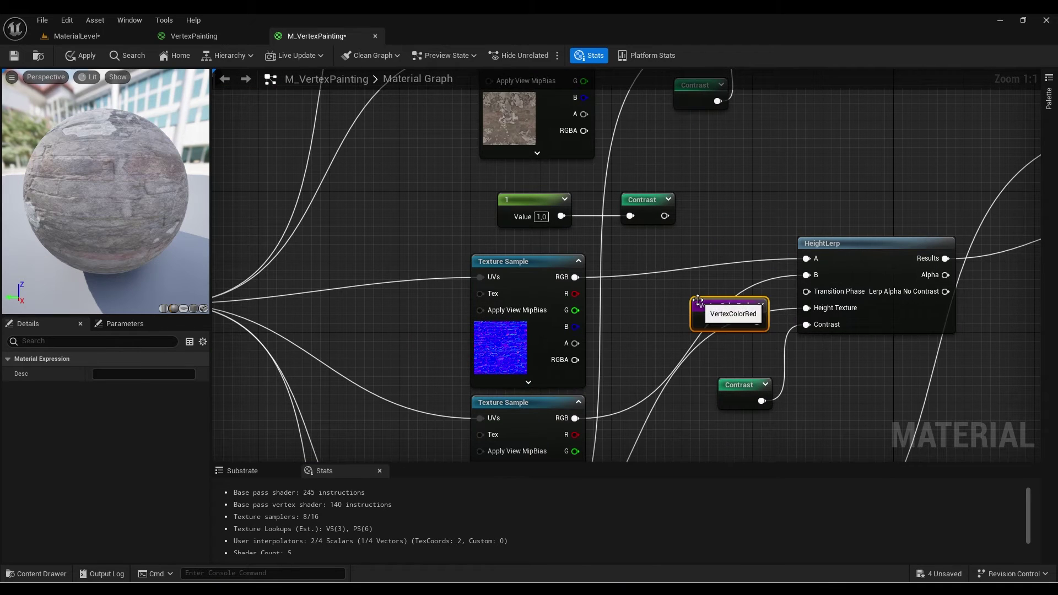
drag(758, 321, 807, 292)
drag(736, 303, 705, 286)
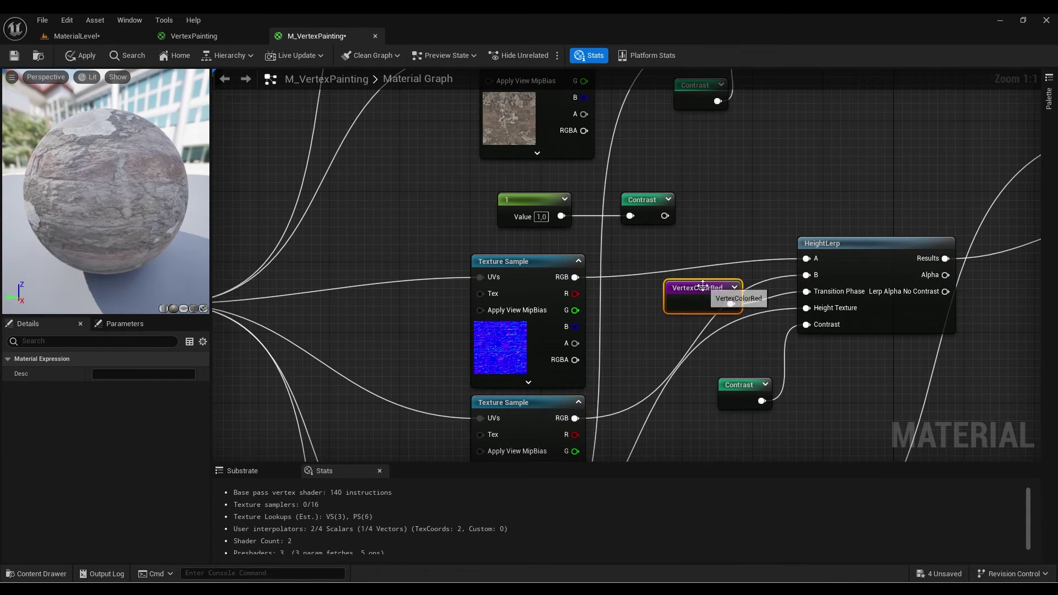
- Paste a VertexColorRed reroute usage beside the roughness HeightLerp and connect it to that node's Transition Phase input
right_drag(690, 324, 674, 152)
right_drag(647, 401, 666, 209)
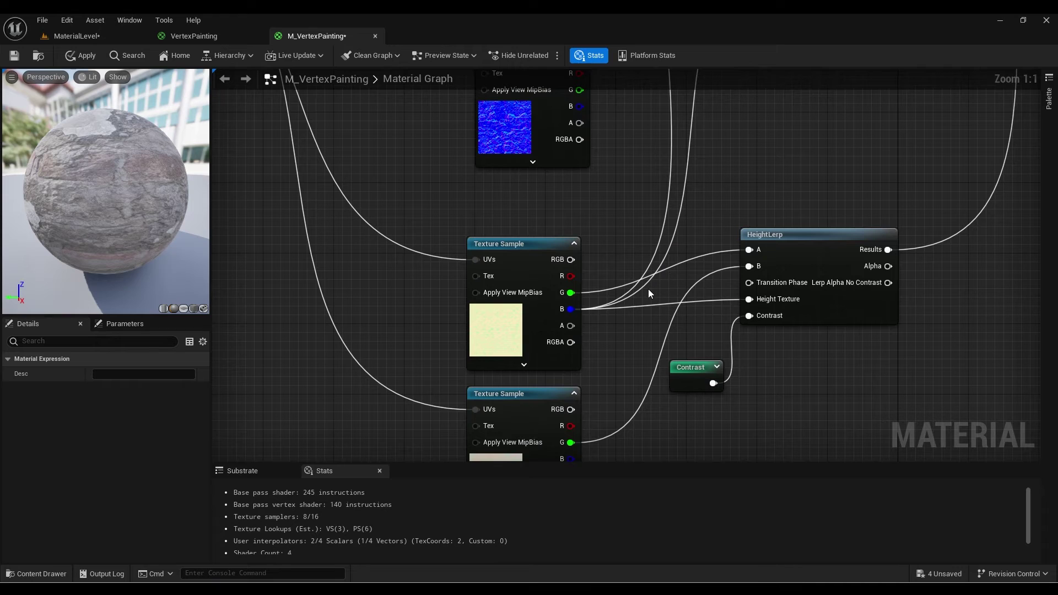
key(ctrl+v)
drag(709, 303, 748, 283)
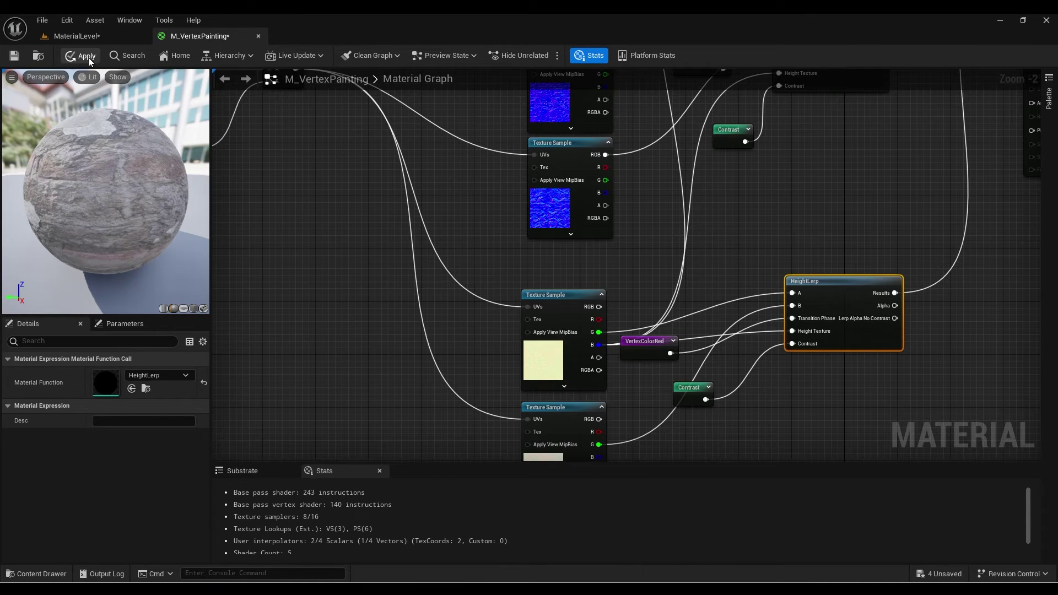
- Apply the material changes and rotate the preview sphere to inspect the texture blend
click(87, 56)
drag(105, 193, 158, 149)
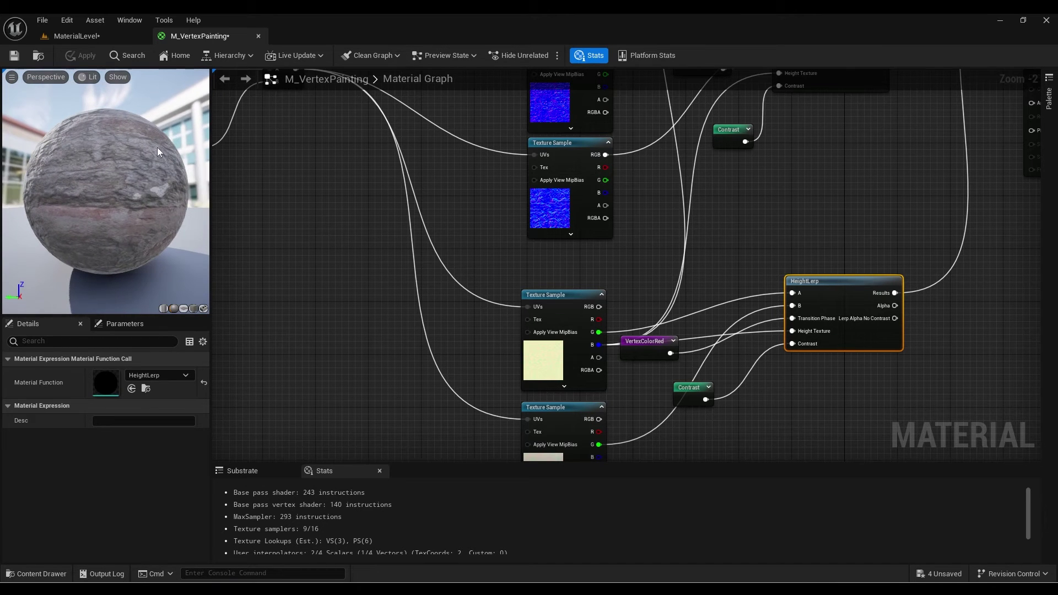
right_drag(650, 217, 705, 291)
drag(138, 144, 168, 179)
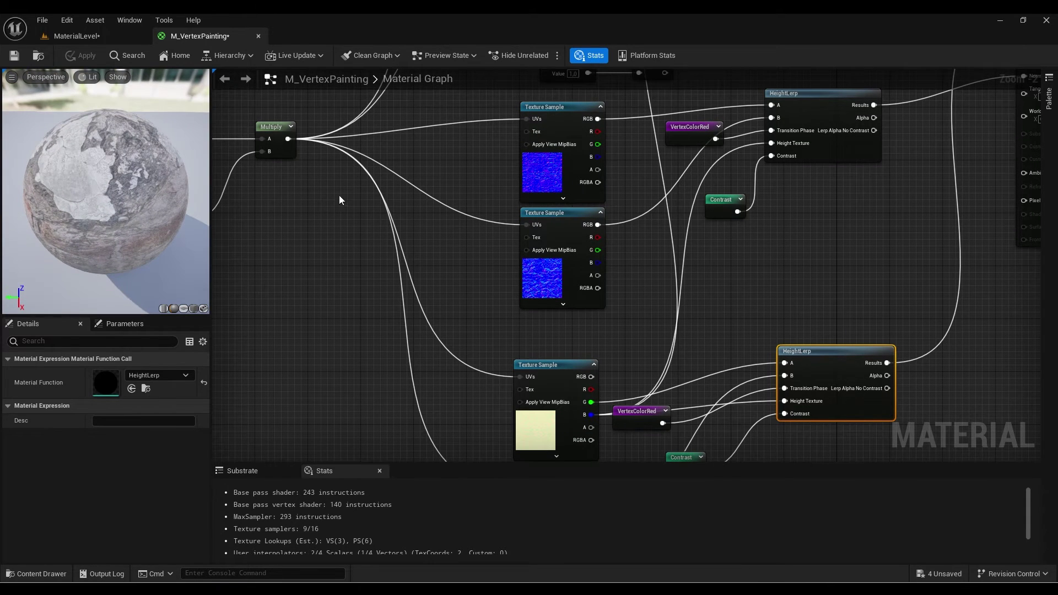
drag(133, 148, 130, 171)
right_drag(585, 131, 557, 311)
drag(143, 207, 114, 208)
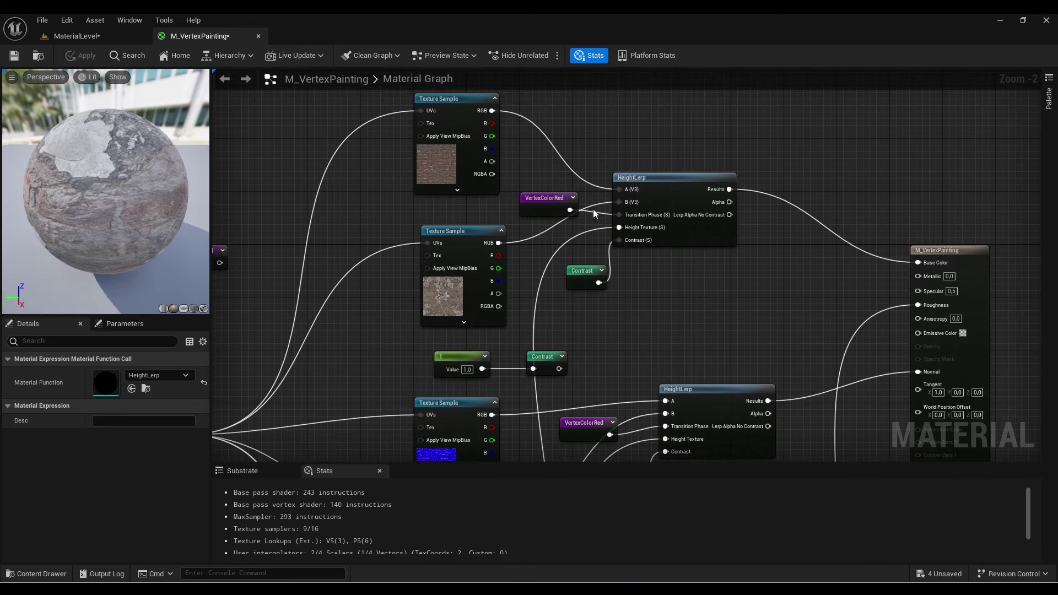
- Swap the base color HeightLerp inputs, connecting the plaster RGB to A and the brick RGB to B, with VertexColorRed moved beside Contrast
scroll(586, 206, up, 1)
right_drag(585, 205, 600, 256)
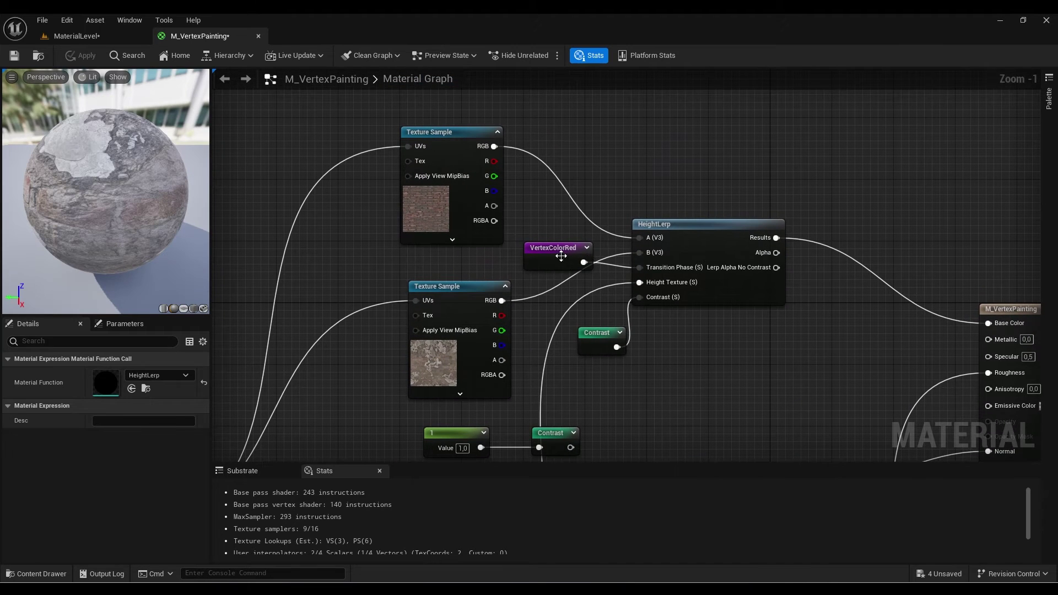
drag(560, 254, 575, 340)
drag(502, 300, 625, 257)
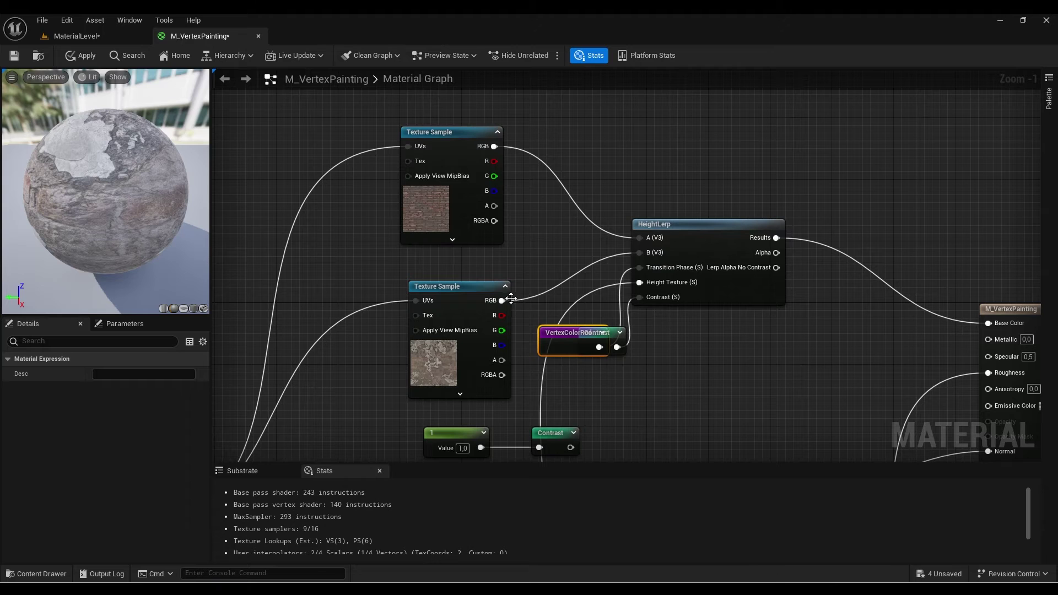
drag(502, 300, 639, 238)
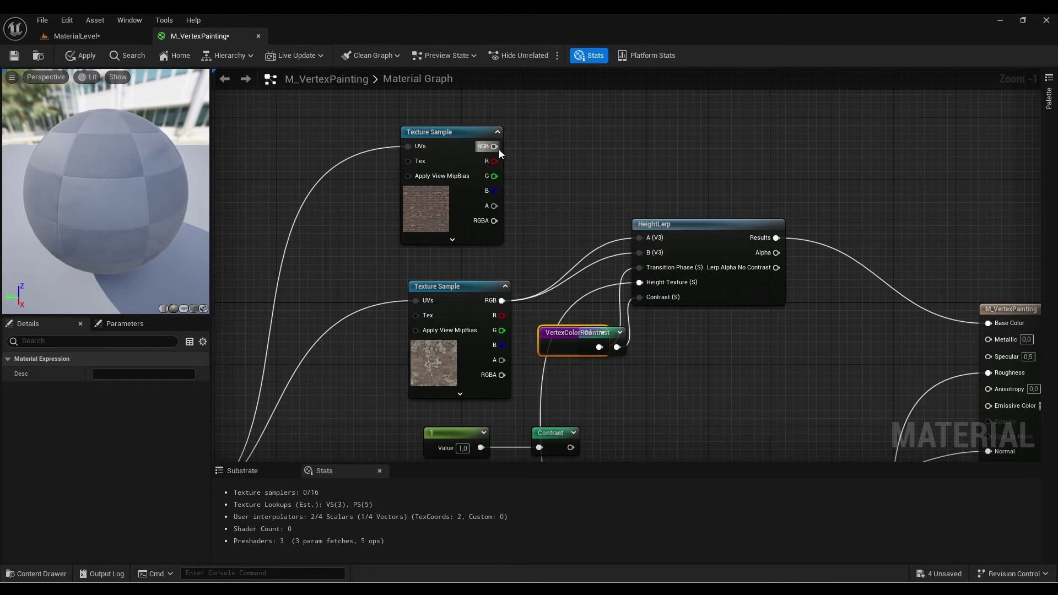
drag(498, 150, 640, 252)
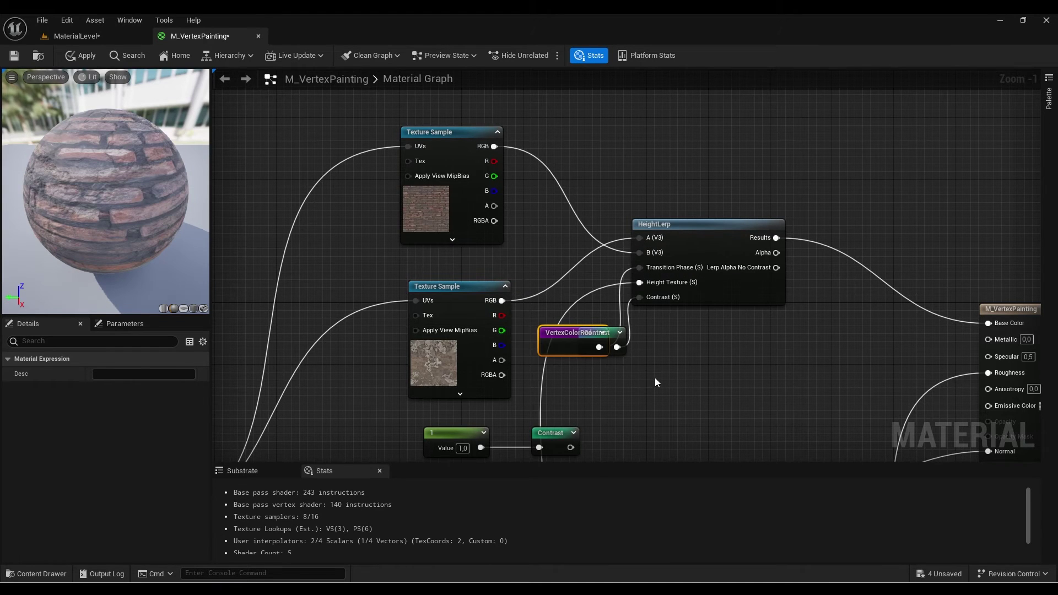
- Swap the normal HeightLerp inputs, connecting the plaster normal RGB to A and the brick normal RGB to B
right_drag(654, 382, 646, 183)
scroll(646, 183, up, 1)
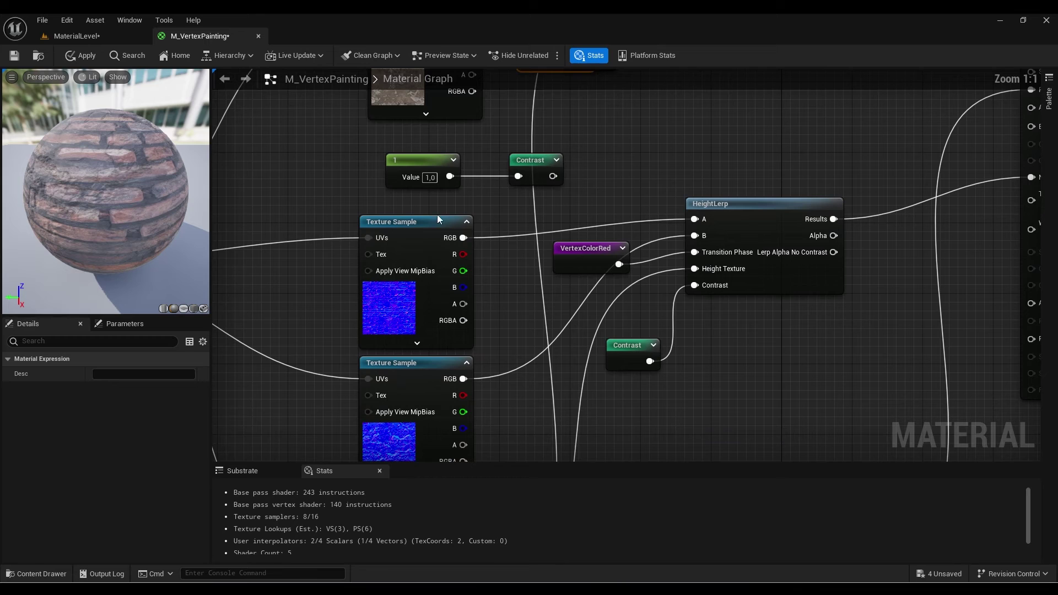
drag(463, 238, 689, 237)
alt+click(464, 237)
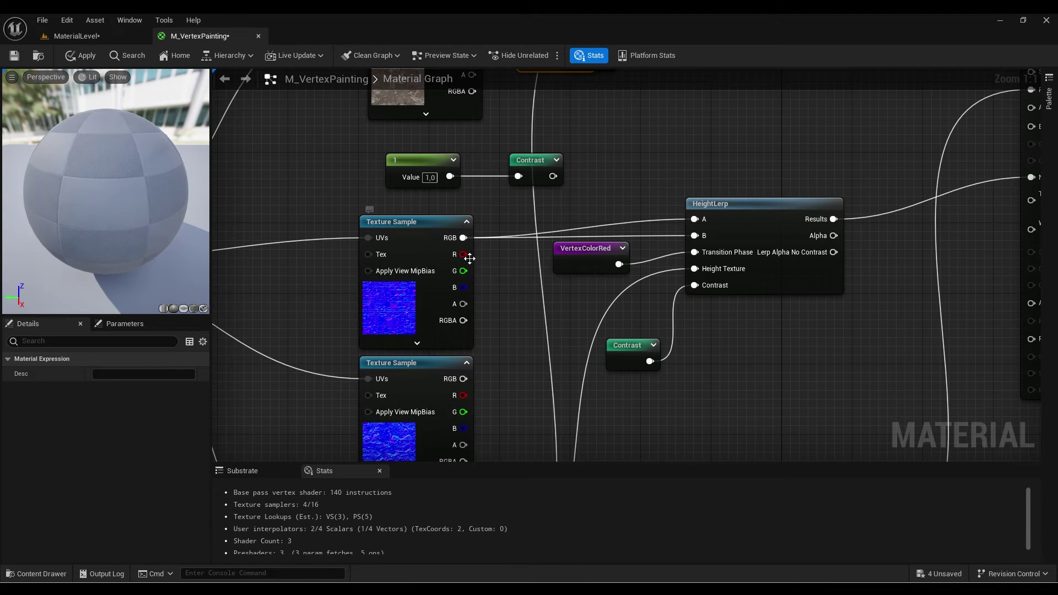
drag(463, 238, 534, 214)
click(534, 213)
drag(462, 379, 695, 220)
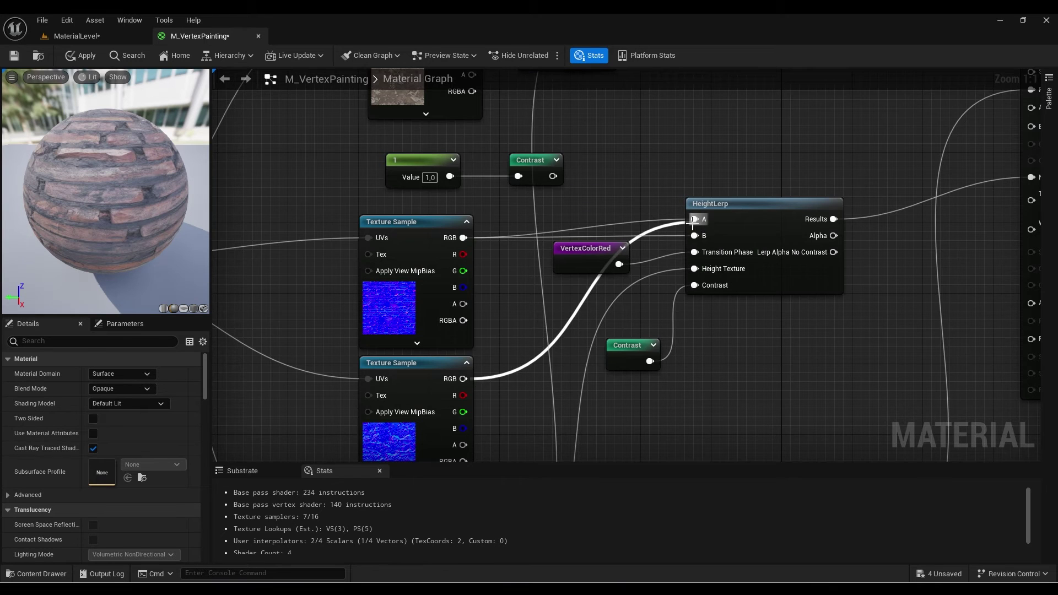
- Rewire the roughness HeightLerp, connecting the plaster texture's G channel to A and the brick texture's RGB output to B
right_drag(551, 424, 561, 103)
right_drag(526, 325, 525, 286)
drag(525, 286, 533, 321)
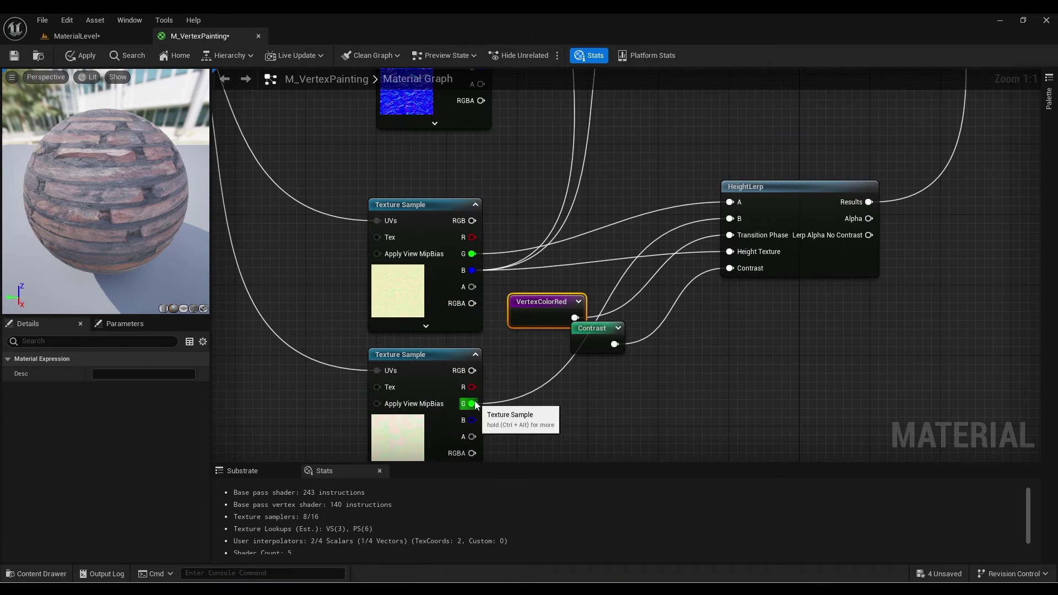
drag(472, 403, 730, 202)
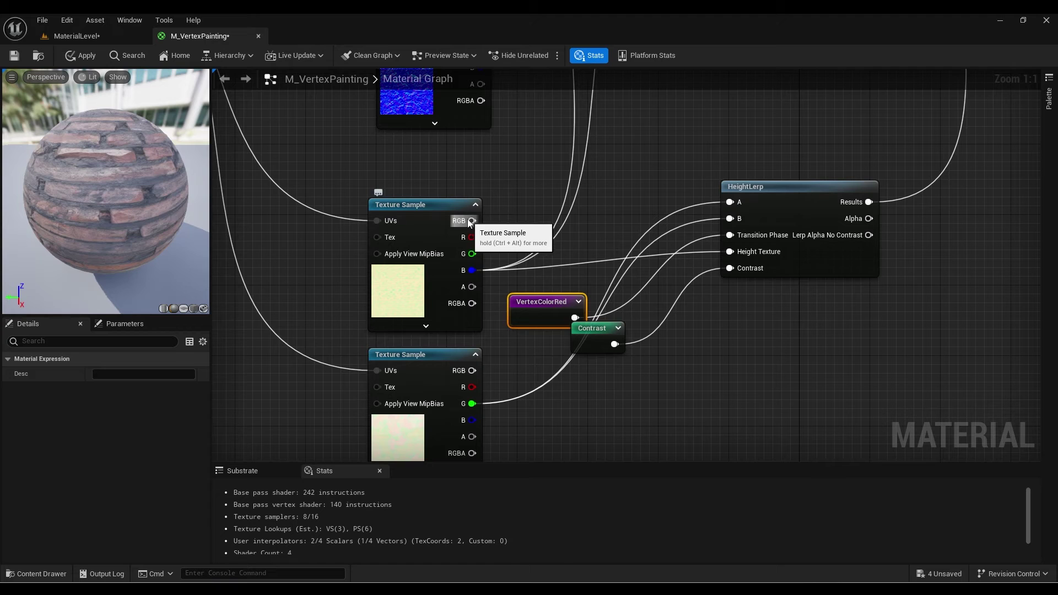
drag(472, 220, 730, 218)
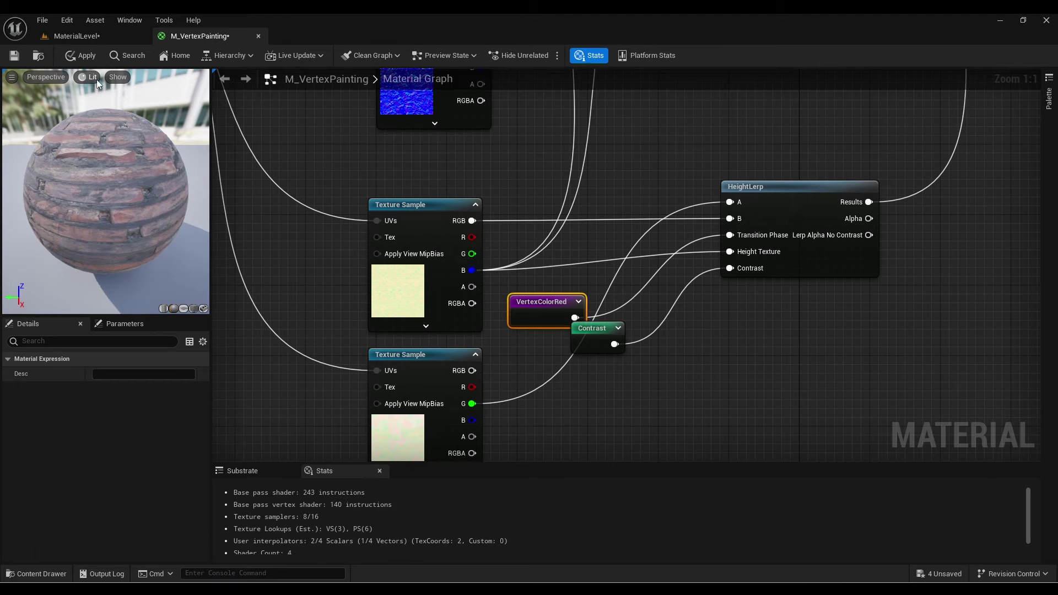
- Apply the material changes and erase red vertex color across Rectangle3 in MaterialLevel to reveal the plaster
click(91, 56)
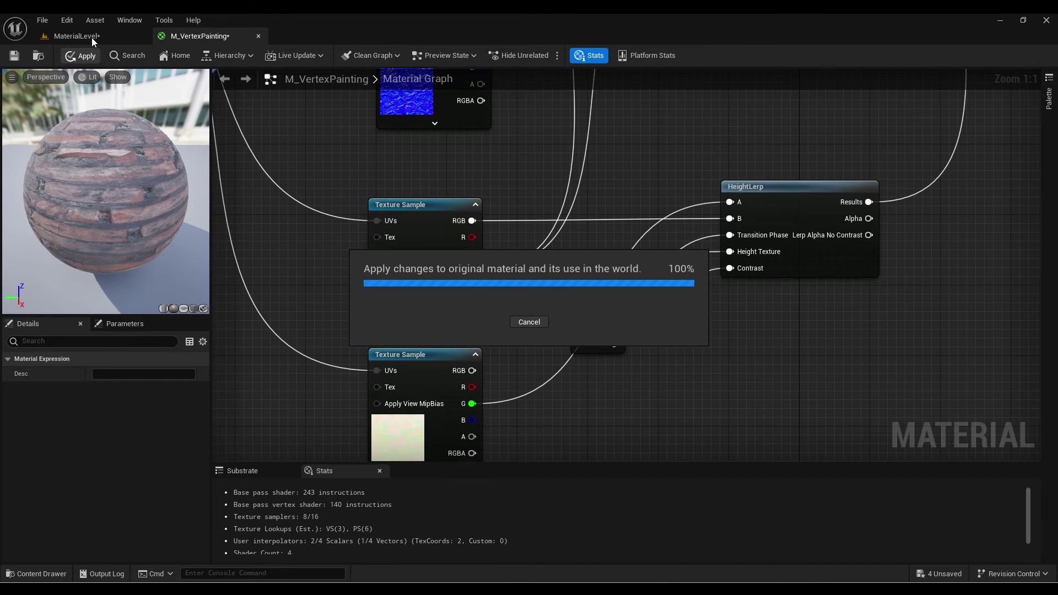
click(91, 37)
mouse_move(485, 316)
right_down()
mouse_move(468, 325)
mouse_move(479, 364)
right_up()
key(w)
mouse_move(497, 270)
right_down()
mouse_move(484, 342)
mouse_move(324, 348)
right_up()
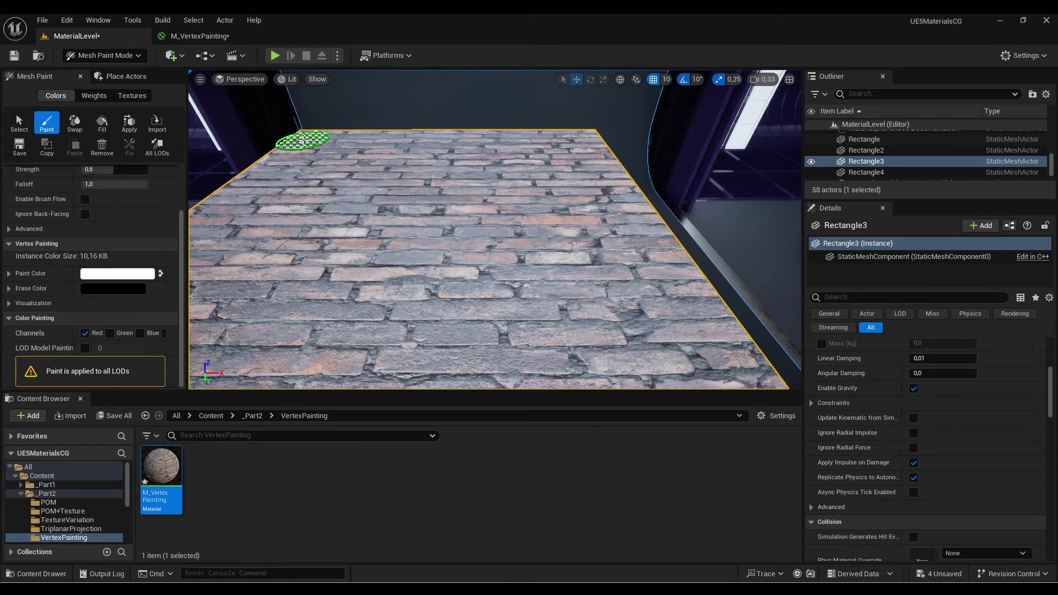
mouse_move(357, 142)
shift+mouse_down()
mouse_move(314, 136)
mouse_move(329, 199)
shift+mouse_up()
mouse_move(298, 250)
shift+mouse_down()
mouse_move(354, 295)
mouse_move(554, 287)
shift+mouse_up()
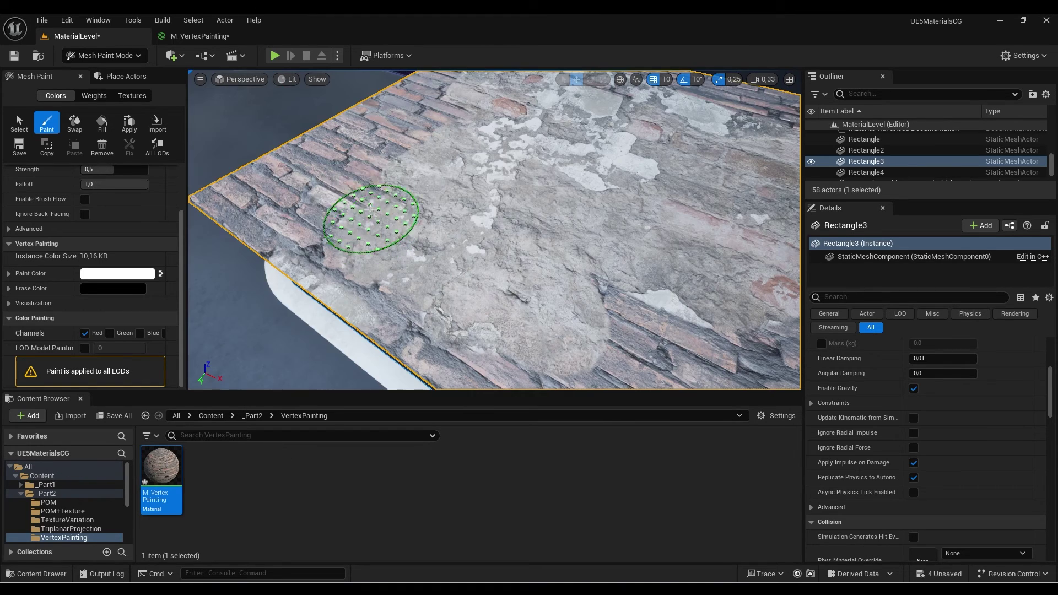
- Paint a brick patch in the middle of Rectangle3 and erase most of it back to plaster
mouse_move(359, 224)
right_down()
mouse_move(342, 196)
mouse_move(231, 292)
mouse_move(323, 176)
right_up()
mouse_move(412, 117)
right_down()
mouse_move(472, 200)
mouse_move(441, 207)
mouse_move(240, 111)
mouse_move(292, 100)
mouse_move(248, 74)
mouse_move(276, 77)
mouse_move(292, 99)
mouse_move(256, 205)
mouse_move(532, 175)
right_up()
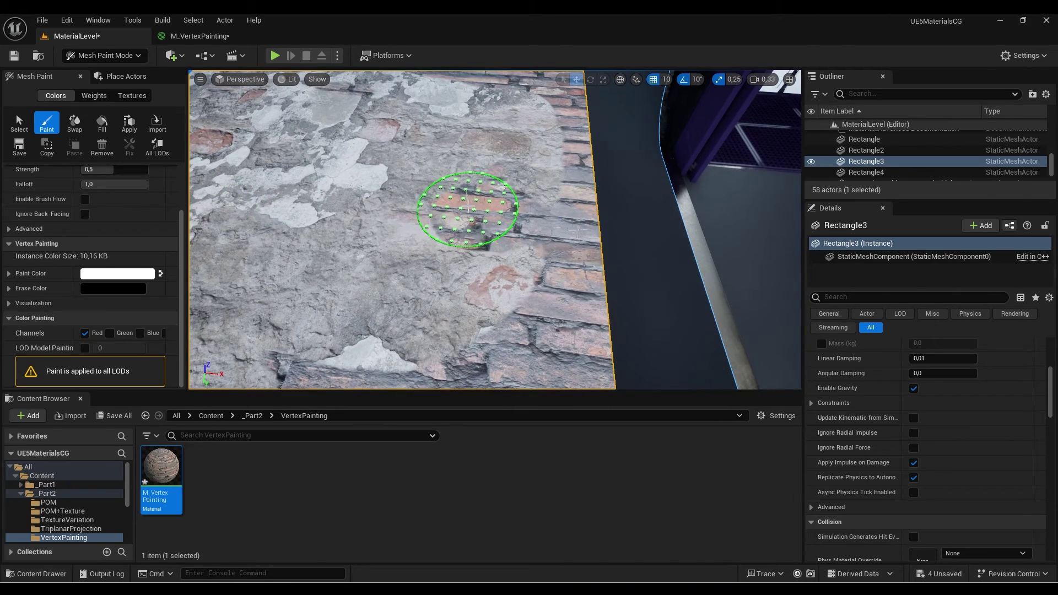
right_drag(467, 209, 467, 211)
mouse_move(374, 219)
right_down()
mouse_move(328, 224)
mouse_move(475, 238)
mouse_move(518, 257)
mouse_move(376, 221)
mouse_move(404, 238)
right_up()
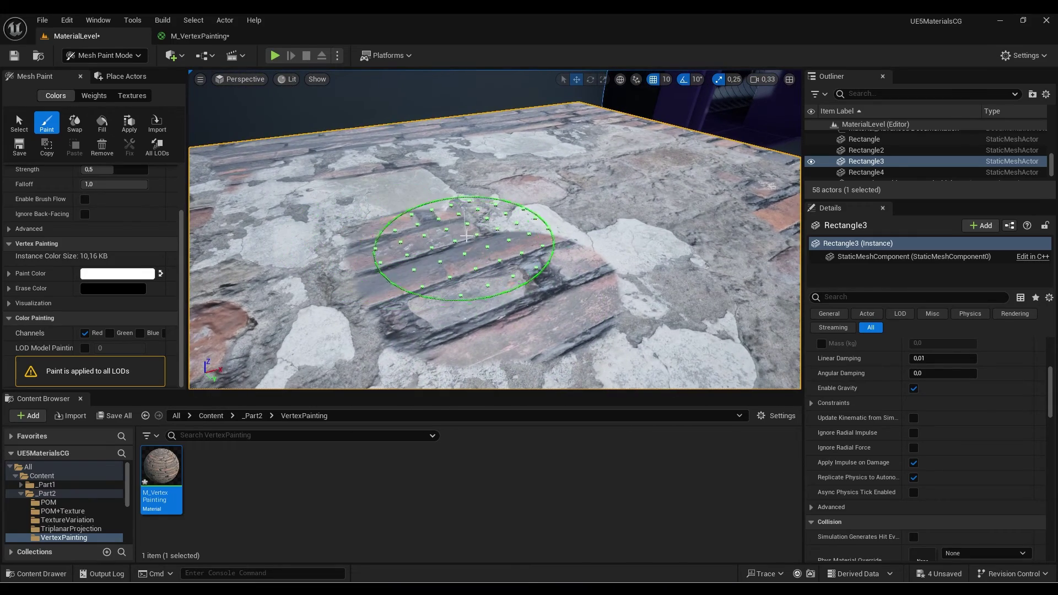
mouse_move(378, 302)
right_down()
mouse_move(489, 307)
mouse_move(401, 330)
mouse_move(331, 307)
mouse_move(492, 319)
mouse_move(485, 300)
mouse_move(428, 274)
mouse_move(443, 268)
right_up()
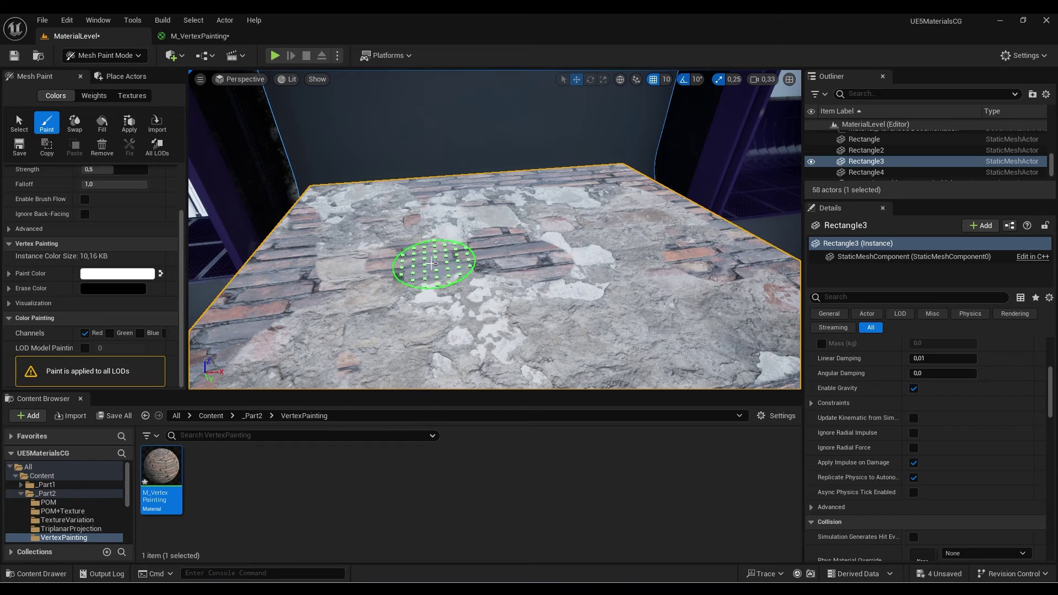
mouse_move(447, 301)
mouse_down()
mouse_move(567, 322)
mouse_move(556, 273)
mouse_move(600, 250)
mouse_up()
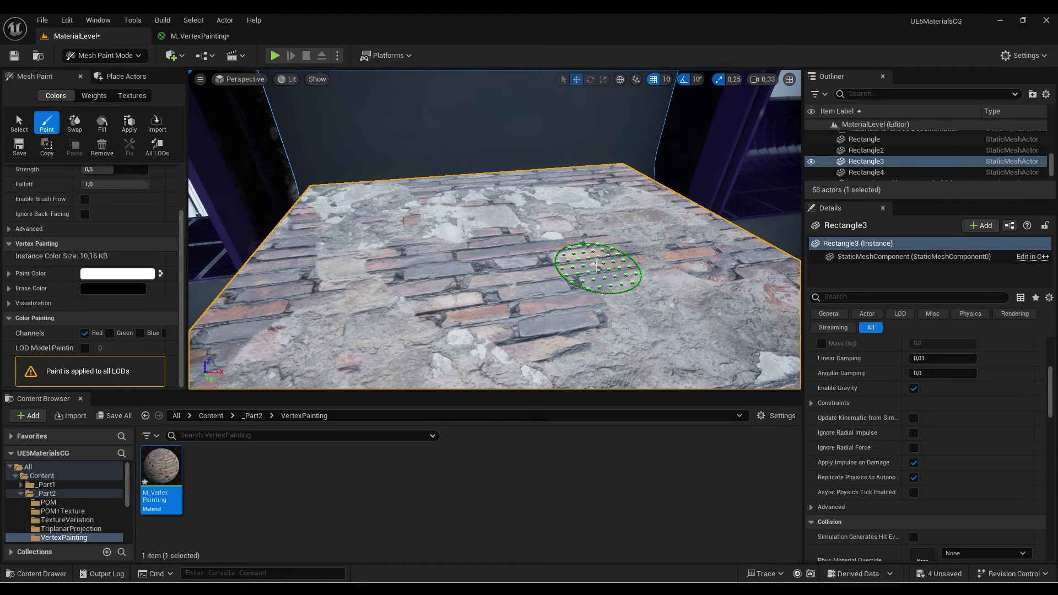
mouse_move(596, 262)
shift+mouse_down()
mouse_move(531, 279)
mouse_move(534, 239)
mouse_move(541, 288)
mouse_move(447, 274)
shift+mouse_up()
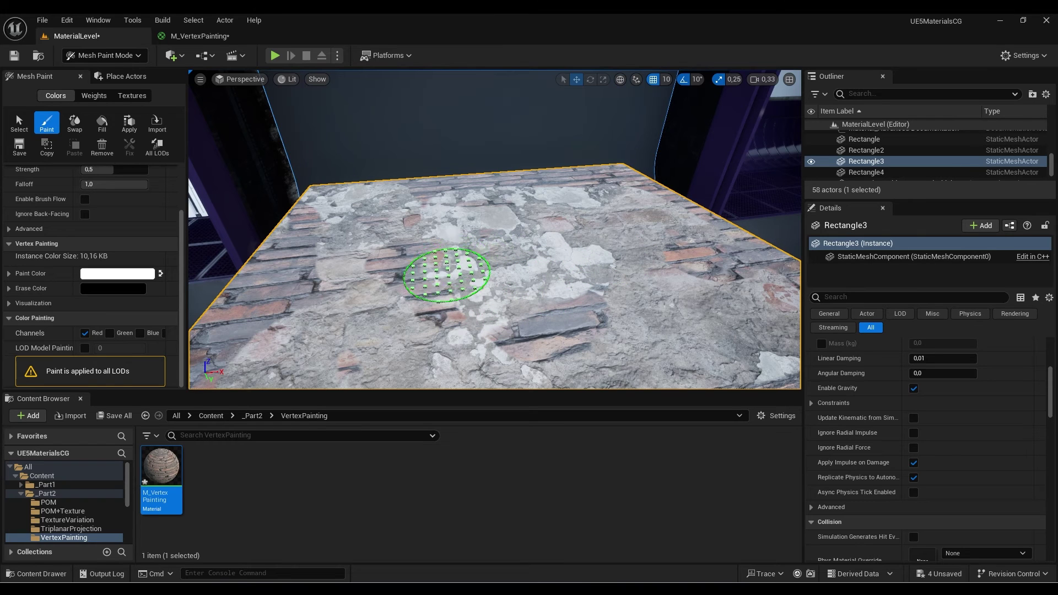
- Float the M_VertexPainting editor over the level view with the Contrast constant in sight, and apply the material
click(200, 37)
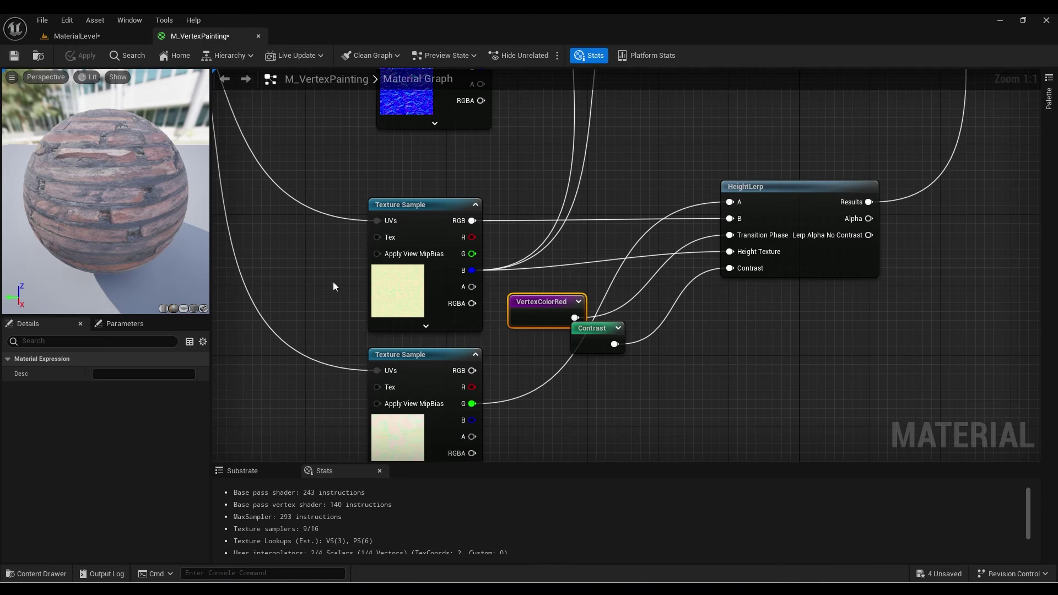
right_drag(533, 208, 533, 251)
right_drag(520, 165, 596, 351)
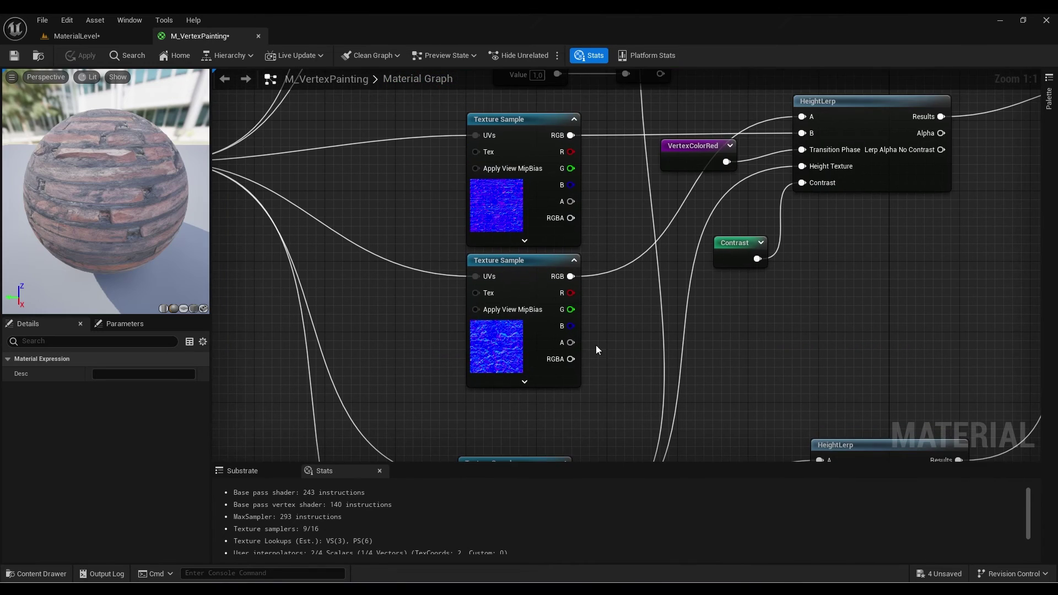
right_drag(529, 240, 633, 422)
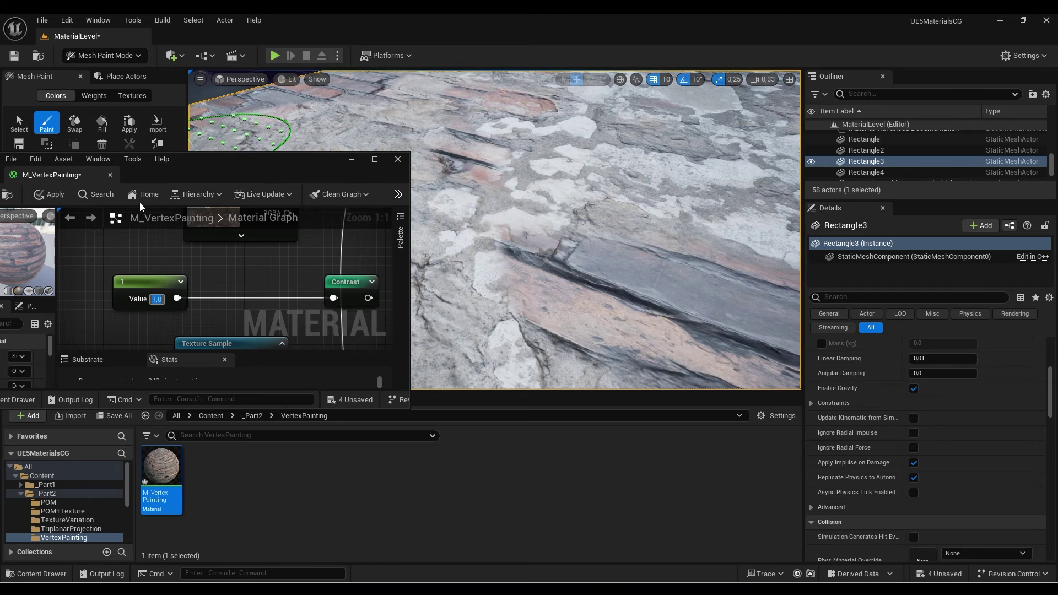
click(55, 195)
scroll(599, 226, down, 6)
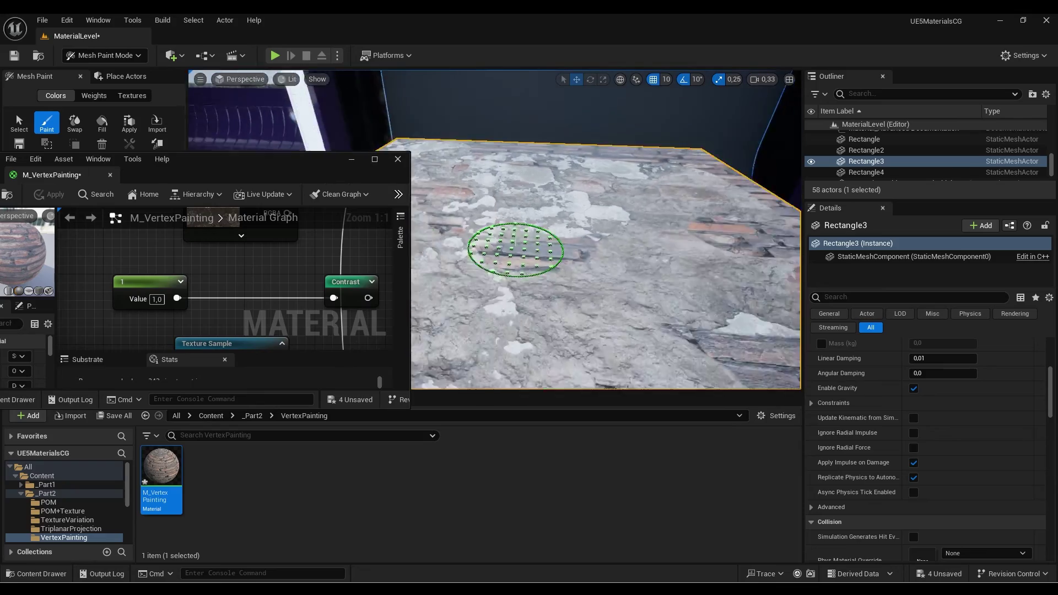
- Try a Contrast constant of 10, apply the material and inspect the brick and plaster edges up close
mouse_move(599, 226)
right_down()
mouse_move(621, 267)
mouse_move(527, 351)
mouse_move(659, 276)
mouse_move(604, 198)
mouse_move(700, 231)
mouse_move(446, 231)
mouse_move(639, 225)
mouse_move(620, 337)
mouse_move(600, 276)
mouse_move(636, 263)
right_up()
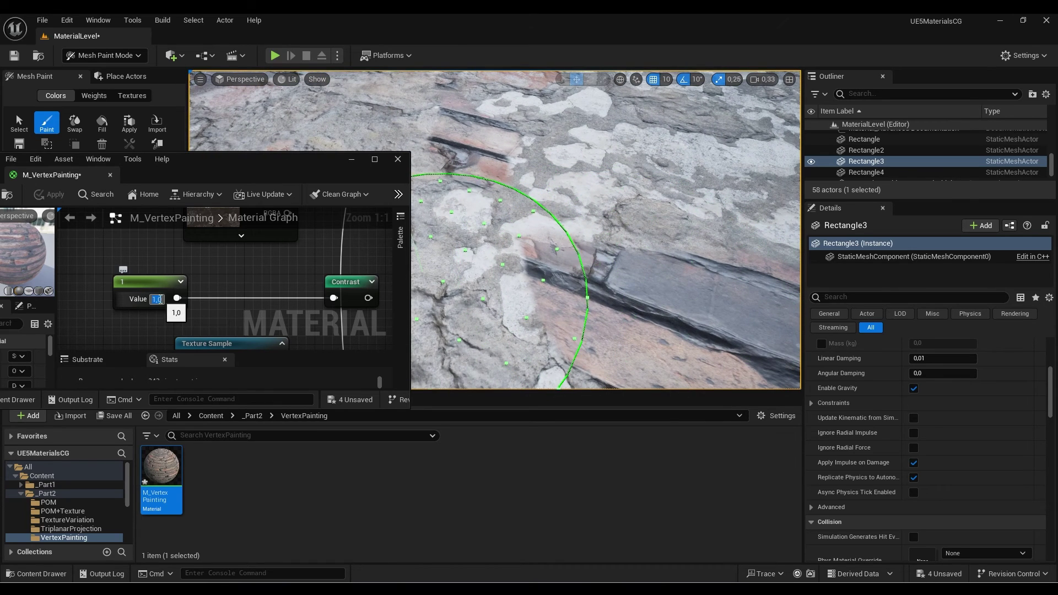
text(10)
key(Return)
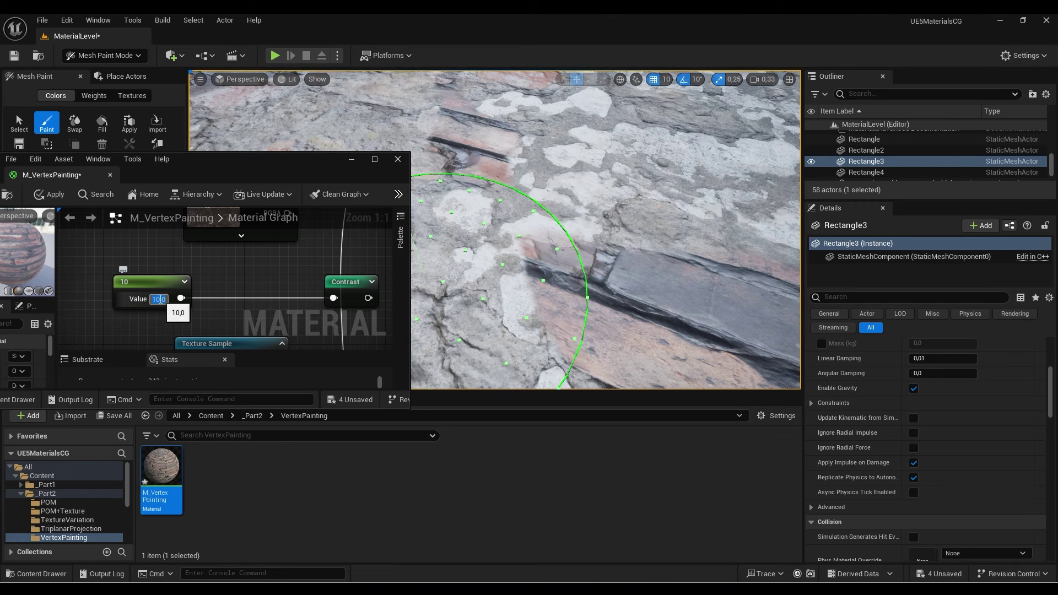
click(64, 197)
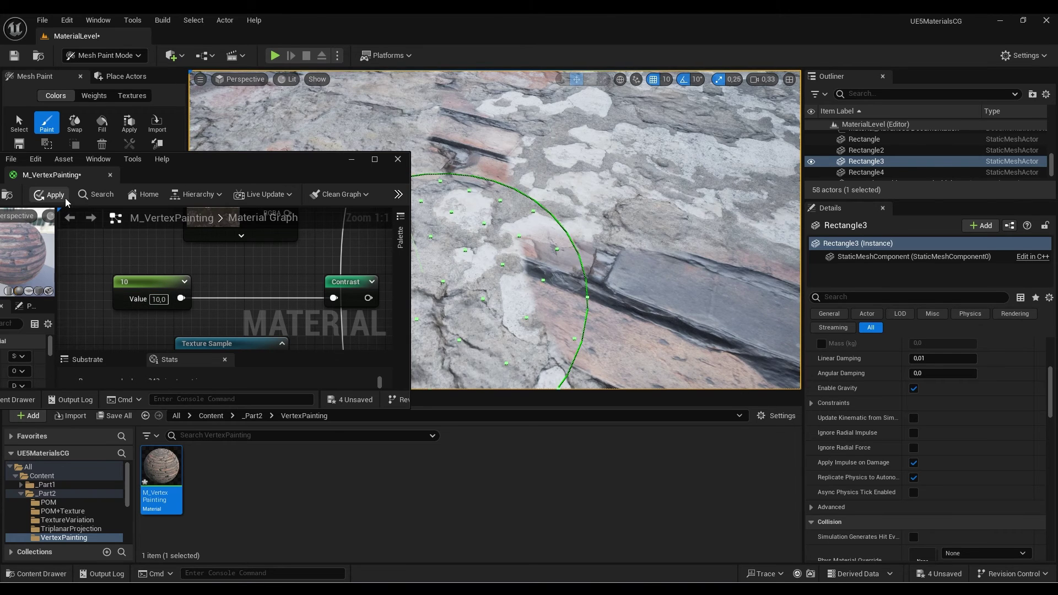
mouse_move(520, 245)
right_down()
mouse_move(573, 243)
mouse_move(553, 248)
right_up()
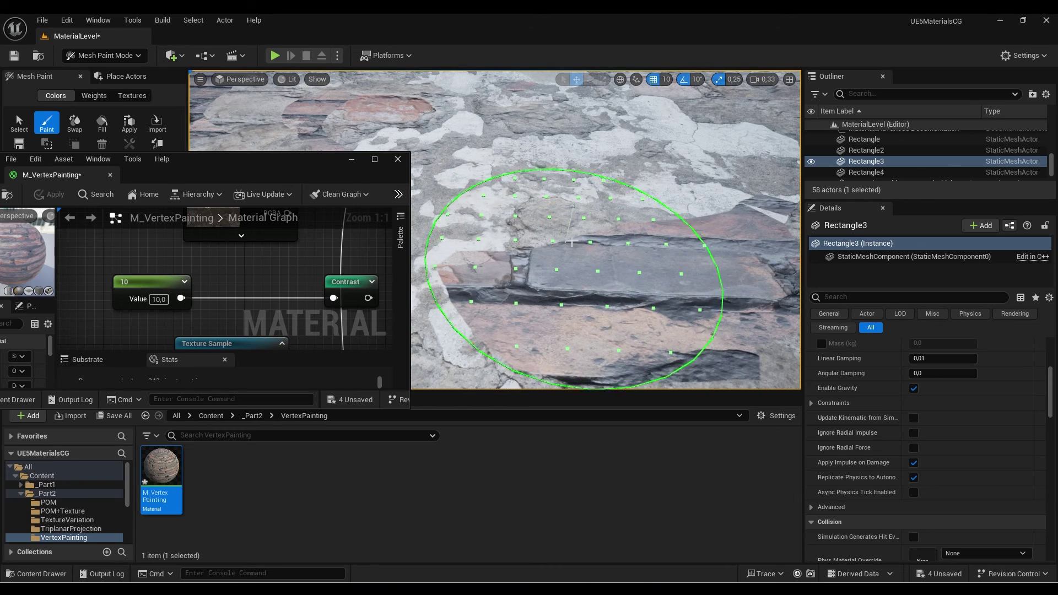
mouse_move(654, 205)
right_down()
mouse_move(711, 202)
mouse_move(678, 223)
right_up()
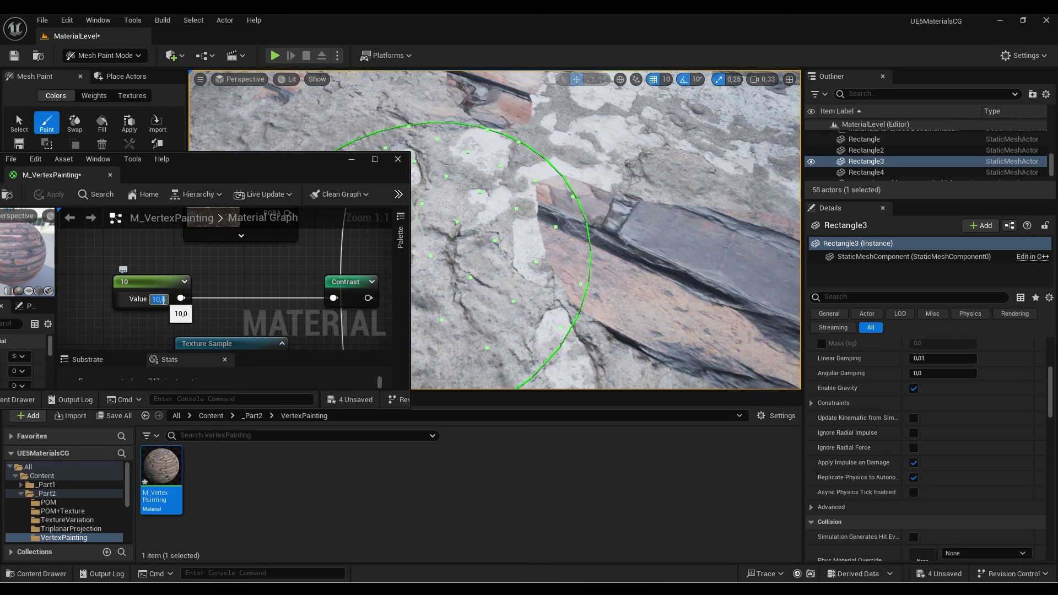
- Set the Contrast constant to 0,5 and apply the material
text(0,5)
key(Return)
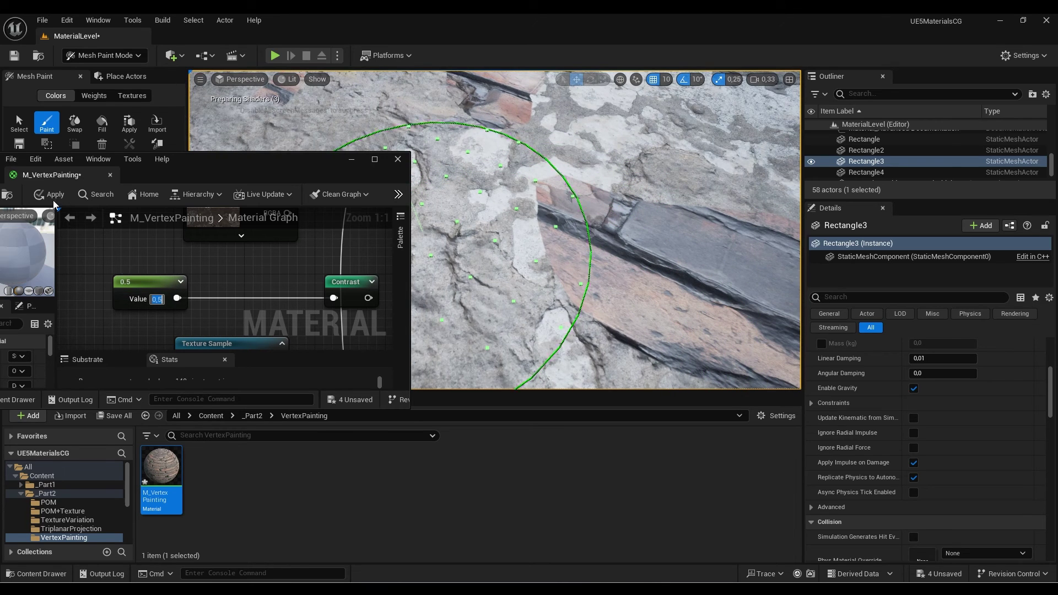
click(53, 197)
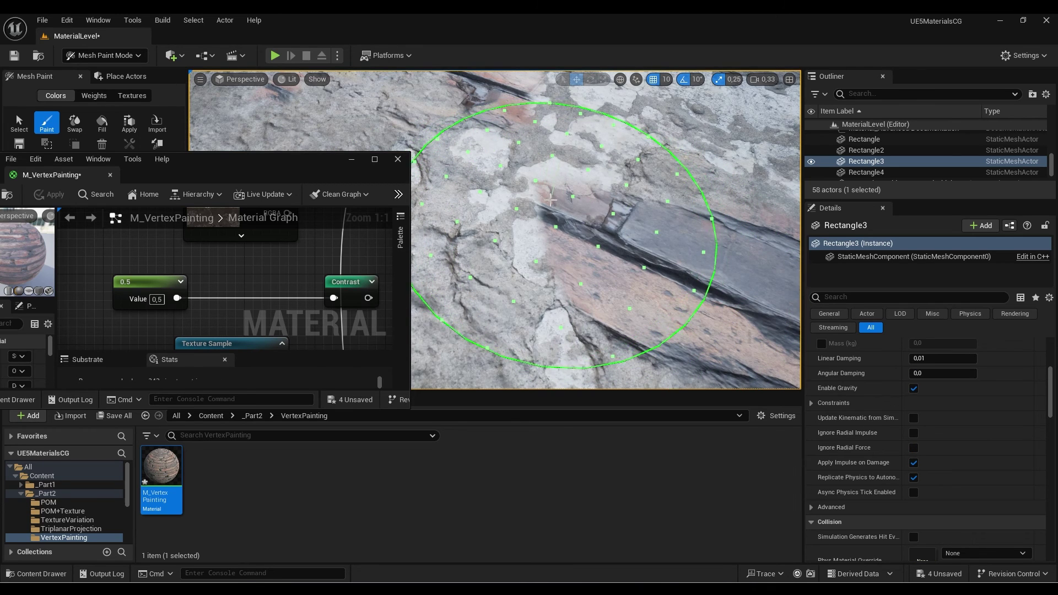
- Examine the softness of the brick and plaster transitions on Rectangle3 from several distances and angles
scroll(556, 207, down, 4)
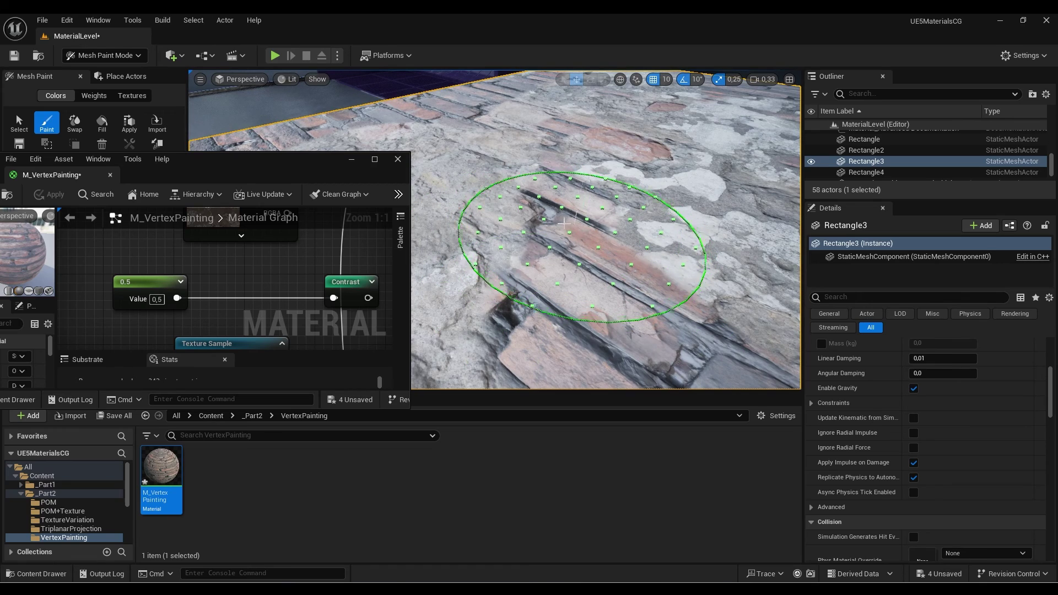
scroll(563, 223, up, 4)
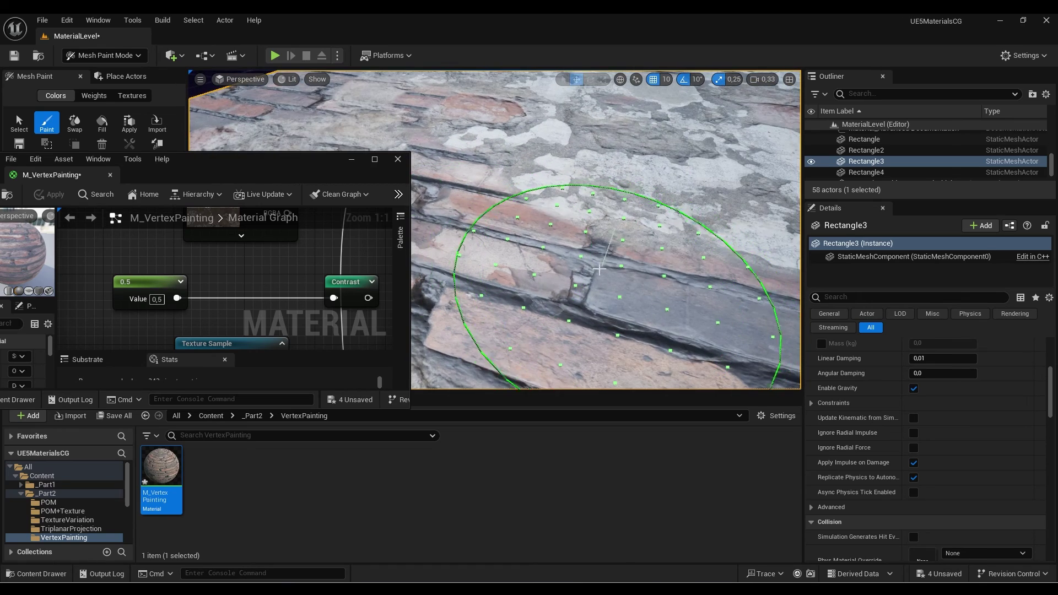
scroll(606, 273, down, 4)
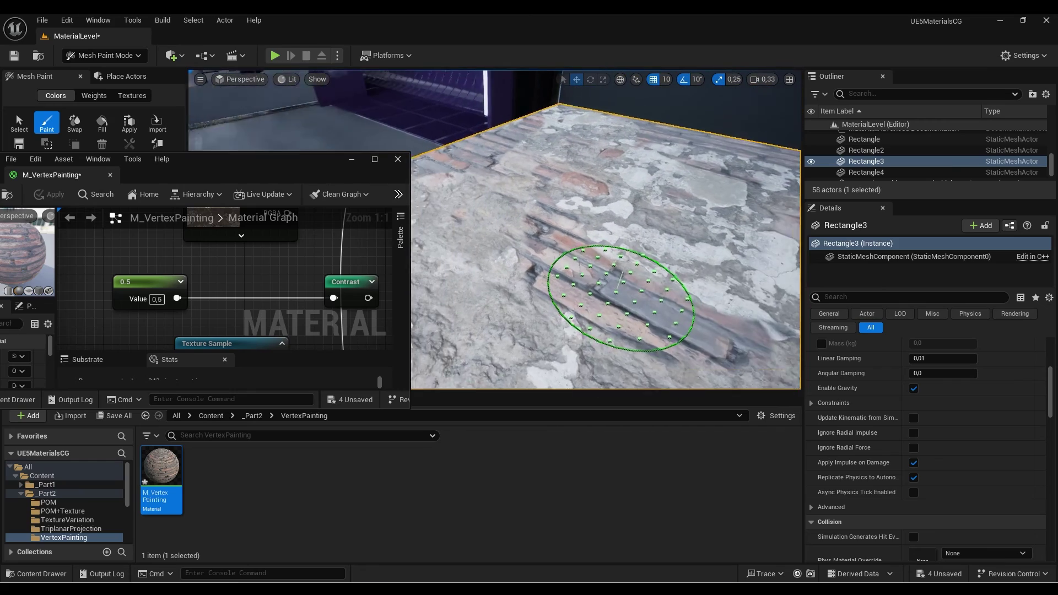
mouse_move(616, 292)
right_down()
mouse_move(613, 259)
mouse_move(631, 386)
right_up()
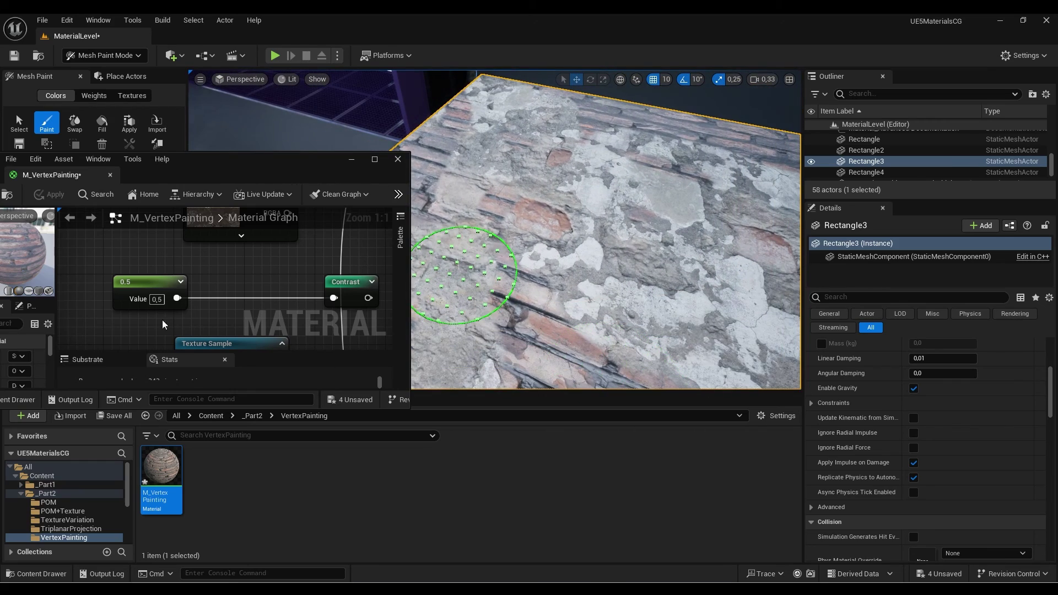
right_drag(167, 301, 222, 293)
mouse_move(624, 253)
right_down()
mouse_move(624, 229)
mouse_move(606, 220)
mouse_move(653, 217)
mouse_move(667, 229)
right_up()
mouse_move(449, 174)
right_down()
mouse_move(484, 306)
mouse_move(477, 263)
mouse_move(643, 326)
mouse_move(709, 201)
mouse_move(510, 193)
mouse_move(497, 211)
mouse_move(518, 235)
mouse_move(567, 241)
mouse_move(432, 266)
mouse_move(425, 160)
mouse_move(397, 171)
mouse_move(437, 198)
mouse_move(593, 195)
mouse_move(596, 238)
mouse_move(767, 303)
mouse_move(719, 351)
mouse_move(602, 355)
mouse_move(619, 295)
mouse_move(604, 374)
mouse_move(586, 355)
mouse_move(600, 345)
right_up()
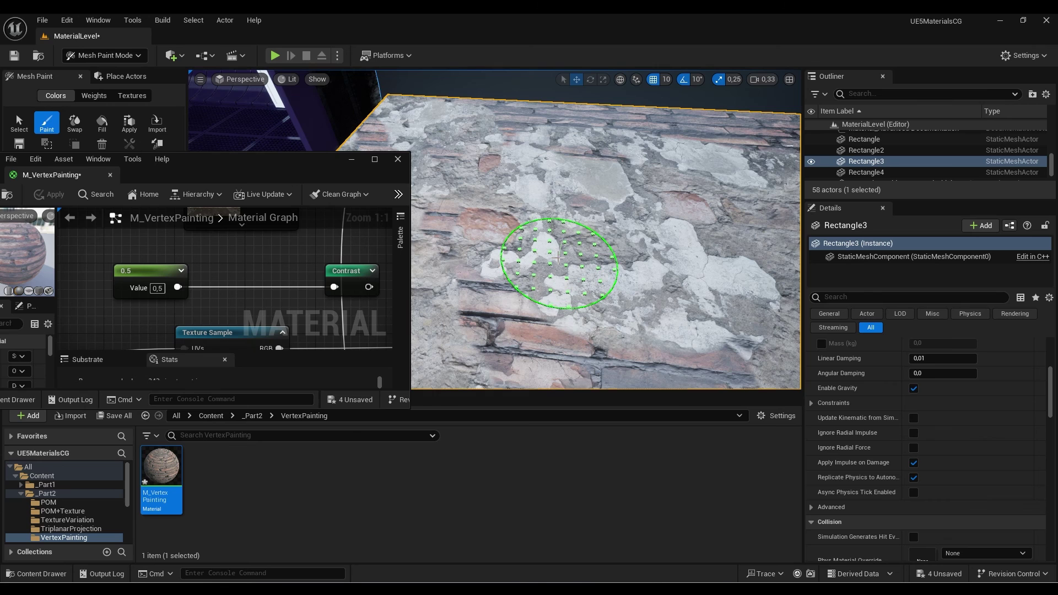
mouse_move(573, 254)
right_down()
mouse_move(578, 307)
mouse_move(579, 248)
mouse_move(619, 284)
mouse_move(474, 289)
mouse_move(661, 331)
mouse_move(541, 268)
right_up()
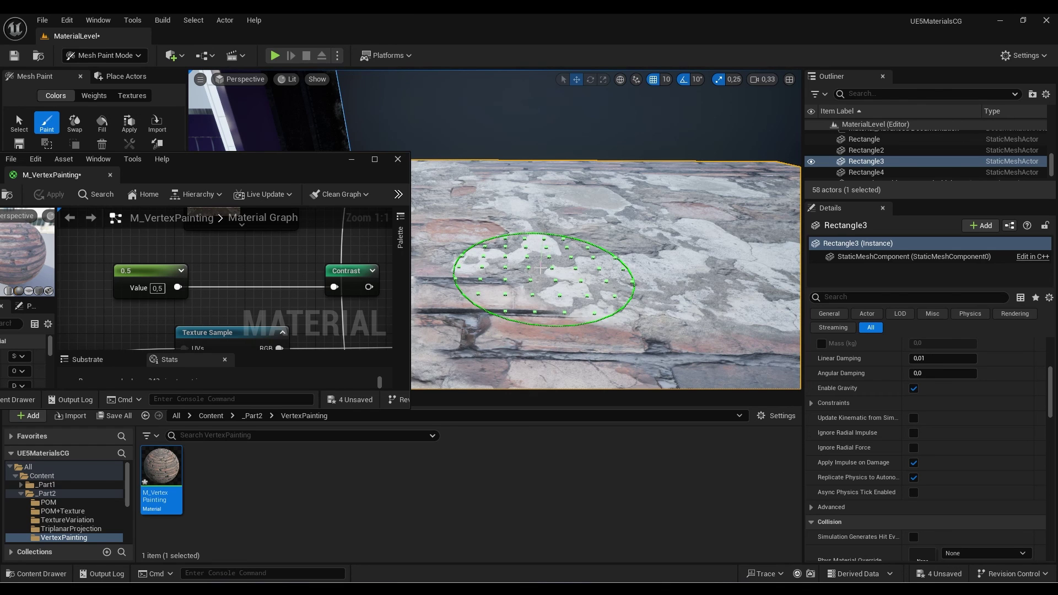
mouse_move(544, 267)
right_down()
mouse_move(579, 266)
mouse_move(567, 307)
mouse_move(420, 307)
mouse_move(444, 257)
mouse_move(613, 268)
right_up()
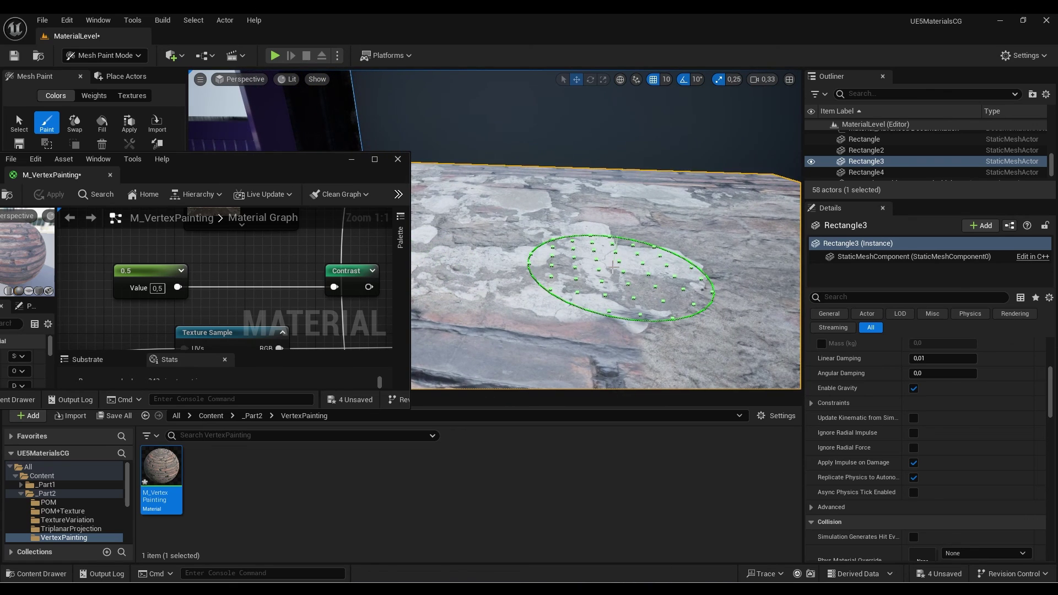